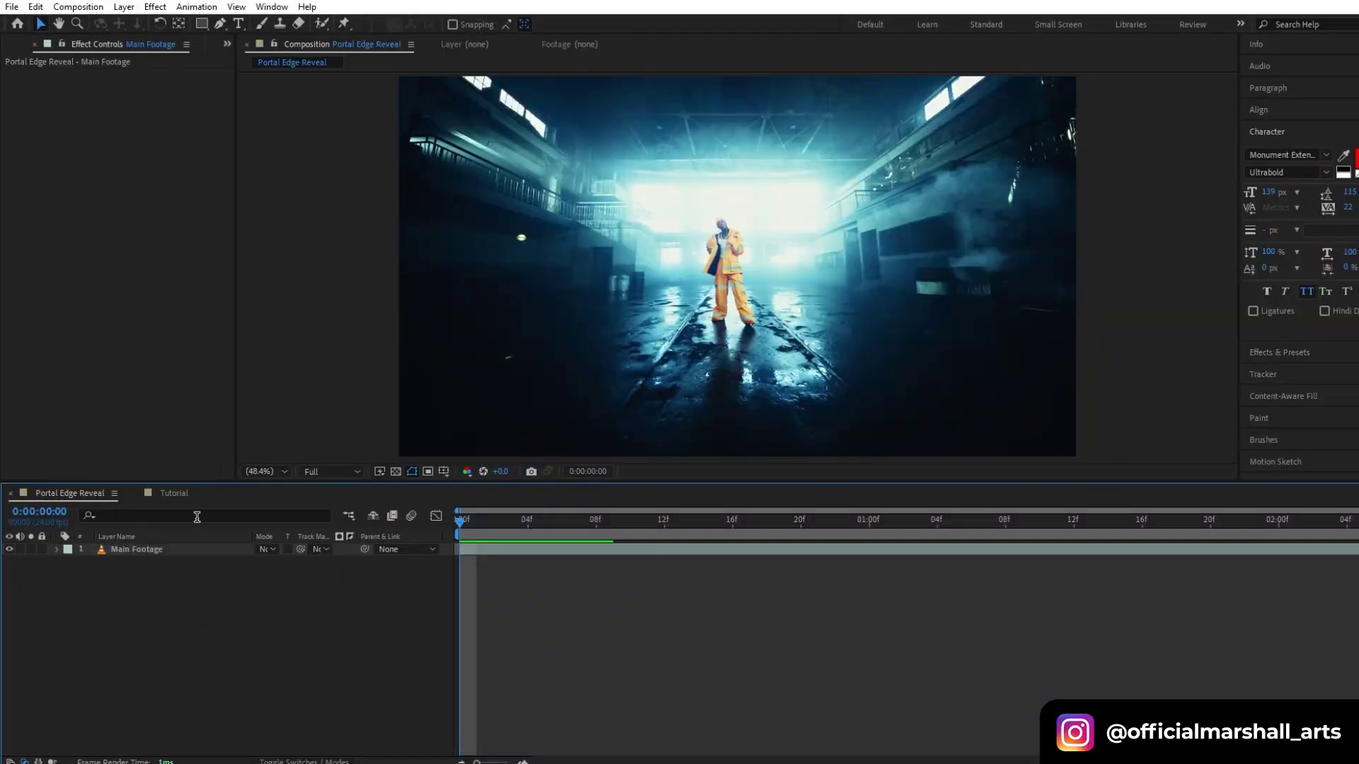
Duplicate the Main Footage layer at the start of the timeline and rename the copy Subject.
left_click_drag(474, 520, 459, 570)
left_click(581, 552)
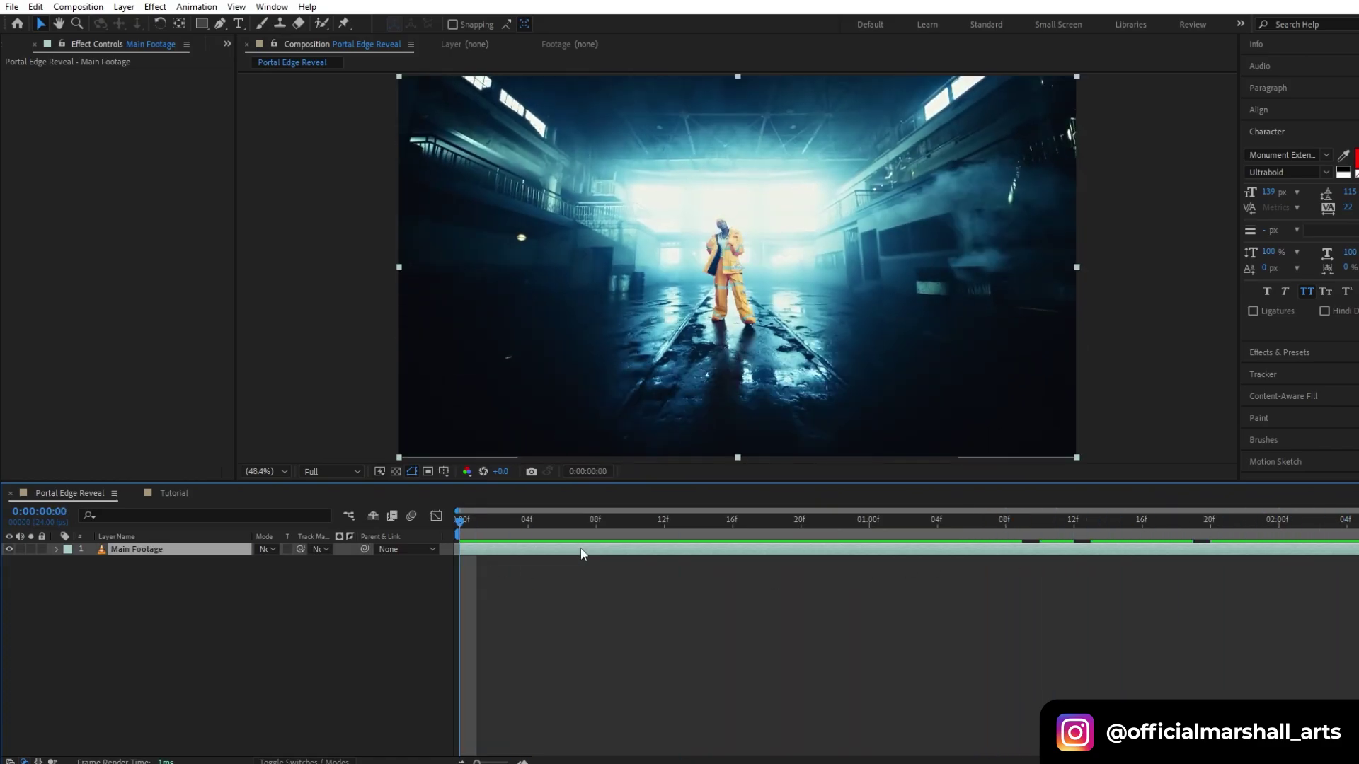
key("ctrl+d")
key("Return")
type("Su")
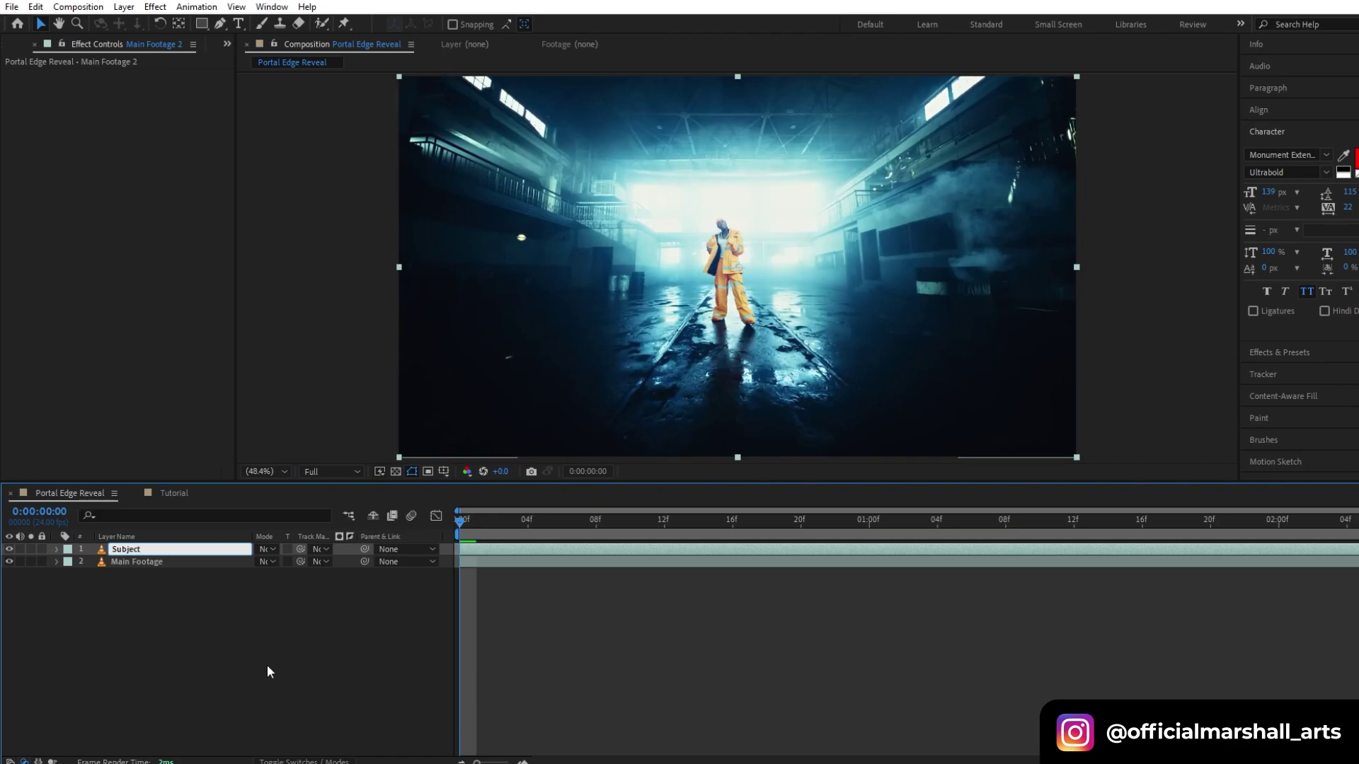
type("bject")
left_click(379, 657)
left_click(498, 553)
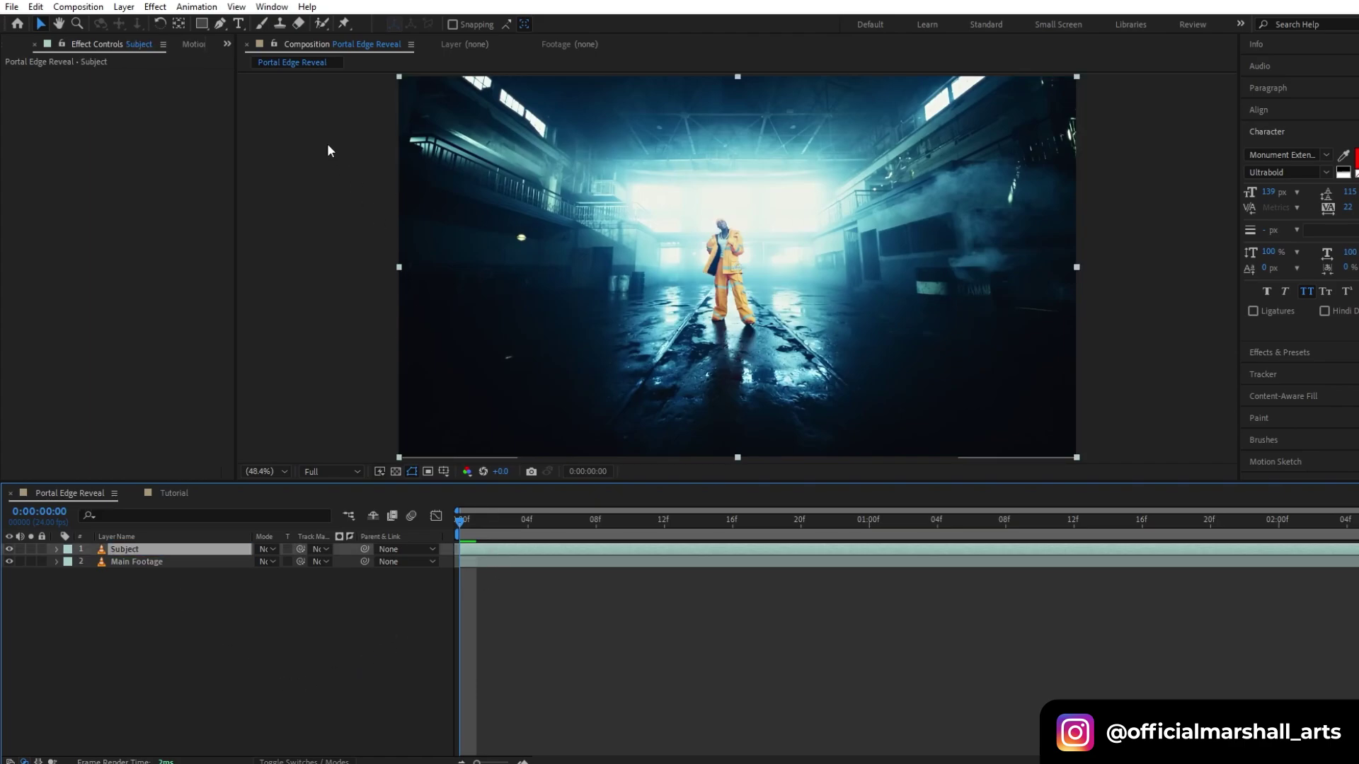
Open the Subject layer and paint Roto Brush strokes over the performer's head, jacket and trousers to select the whole figure.
left_click(323, 24)
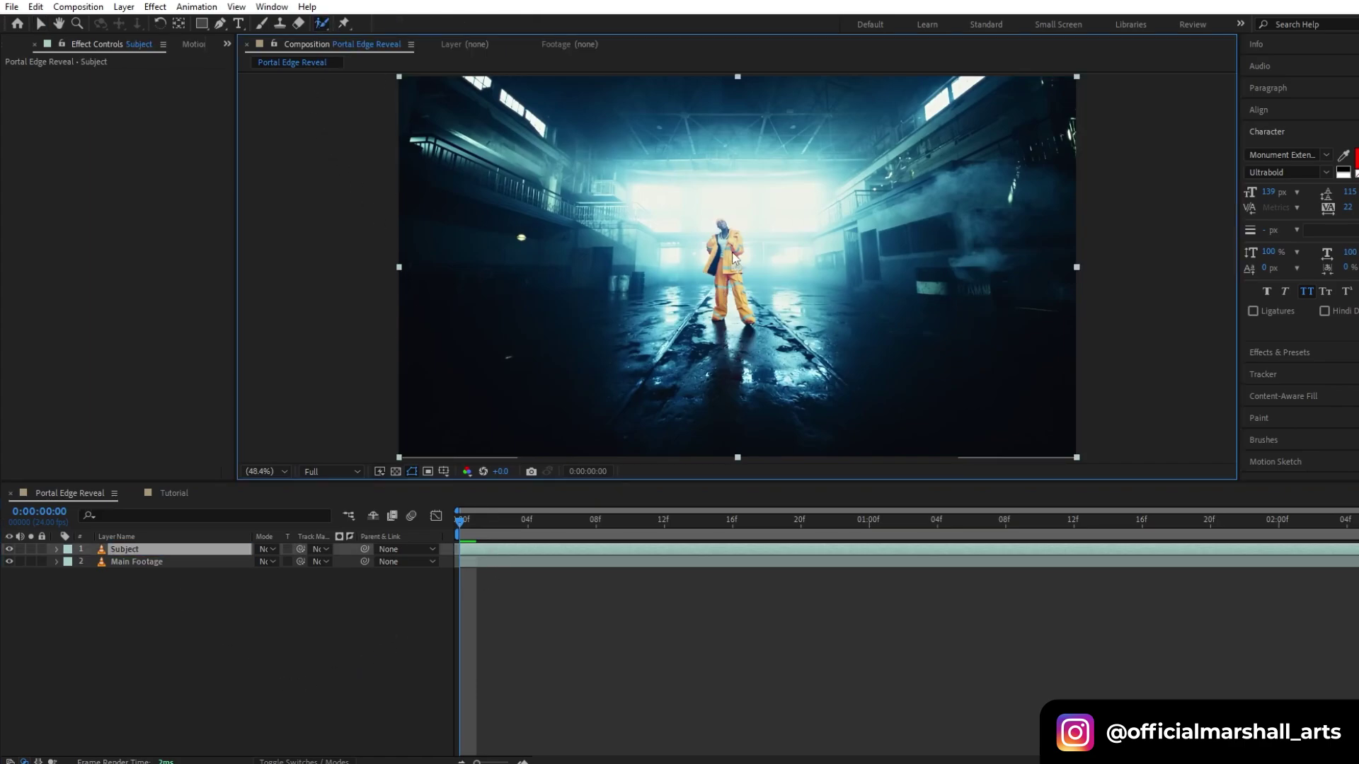
double_click(725, 296)
scroll(727, 227, "up", 1)
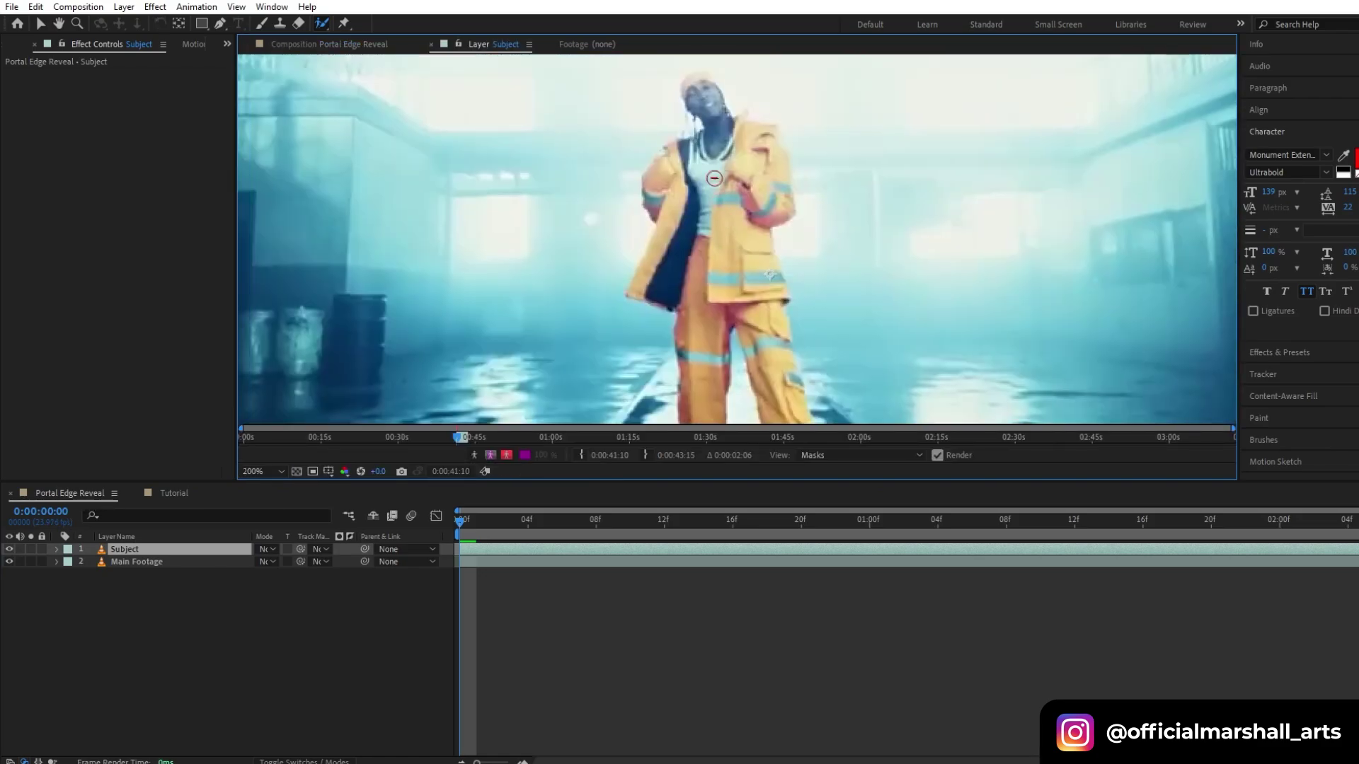
left_click_drag(705, 98, 732, 230)
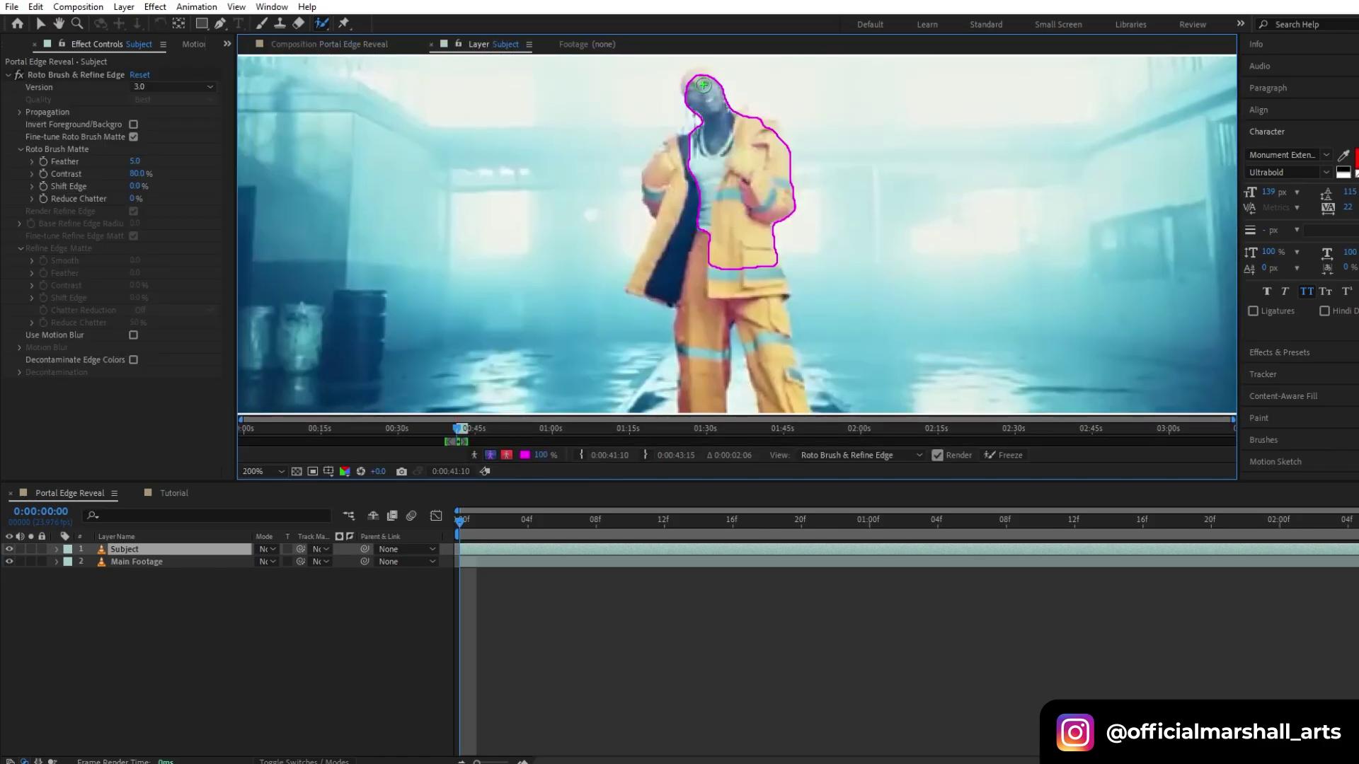
left_click_drag(694, 88, 766, 133)
left_click_drag(700, 234, 702, 371)
left_click_drag(708, 368, 708, 209)
left_click_drag(748, 332, 787, 381)
scroll(723, 343, "down", 1)
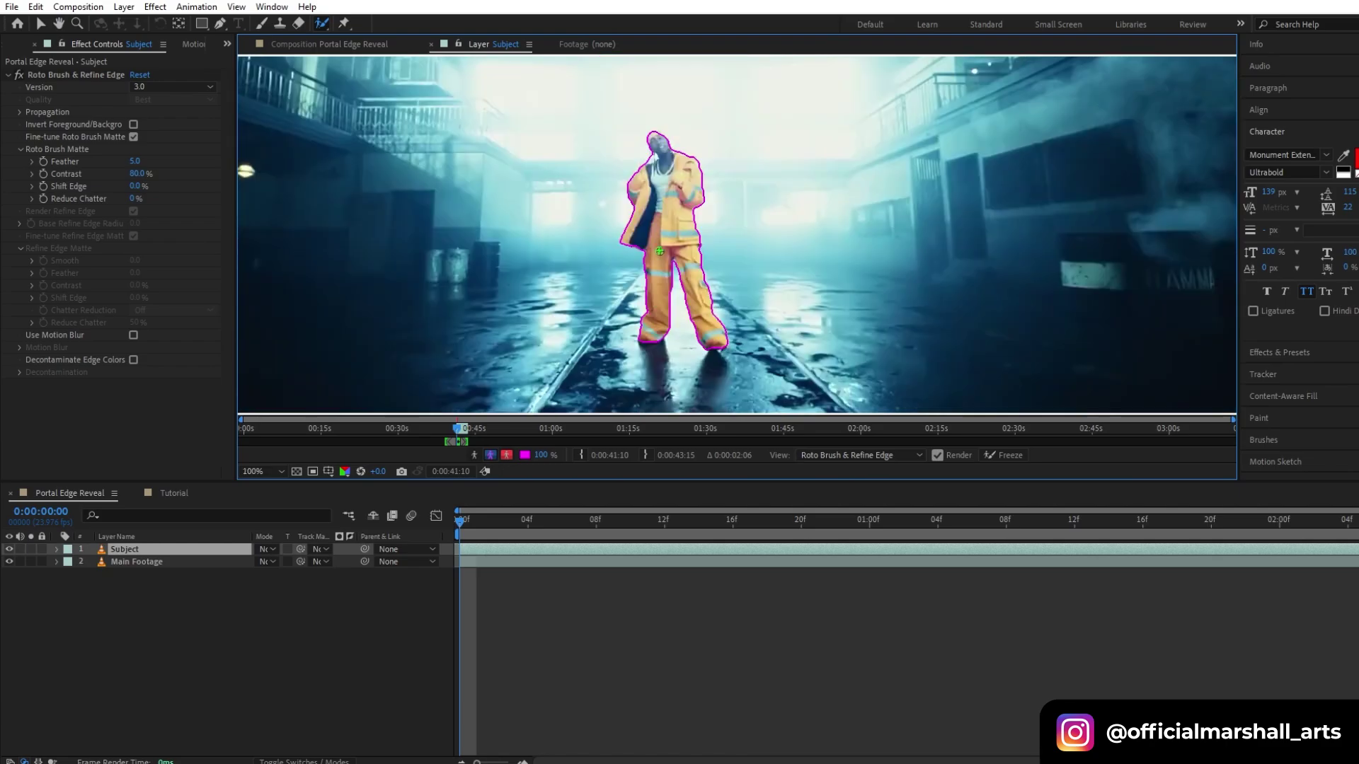
Propagate the Roto Brush selection frame by frame to the end of the Subject clip, correcting the outline with an extra stroke.
scroll(705, 139, "up", 2)
key("Page_Down")
key("Page_Down")
key("Page_Down")
key("Page_Down")
key("Page_Down")
scroll(704, 218, "down", 1)
scroll(649, 283, "up", 1)
scroll(637, 170, "down", 2)
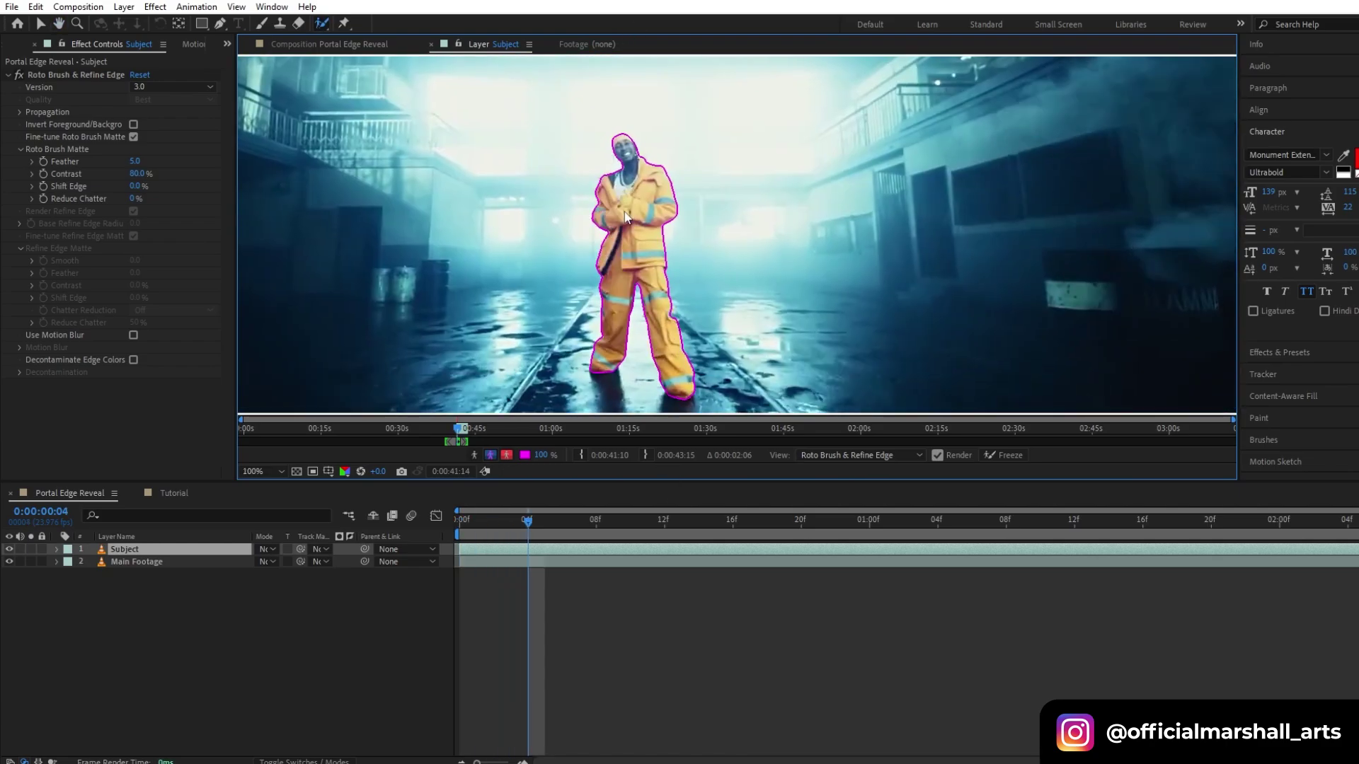
scroll(518, 271, "up", 1)
scroll(517, 270, "down", 1)
key("Page_Up")
key("Page_Up")
key("Page_Down")
key("Page_Down")
key("Page_Down")
key("Page_Down")
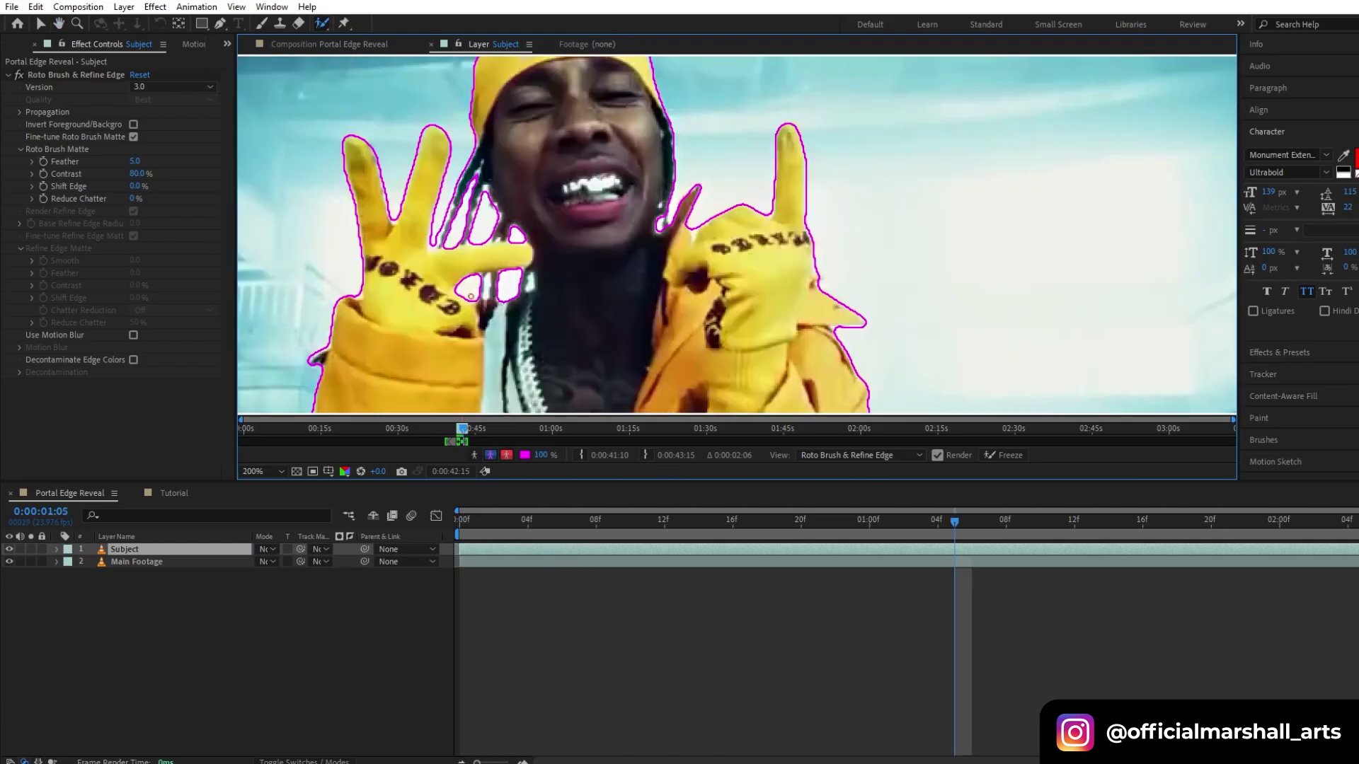
key("Page_Down")
left_click_drag(428, 266, 453, 202)
key("Page_Down")
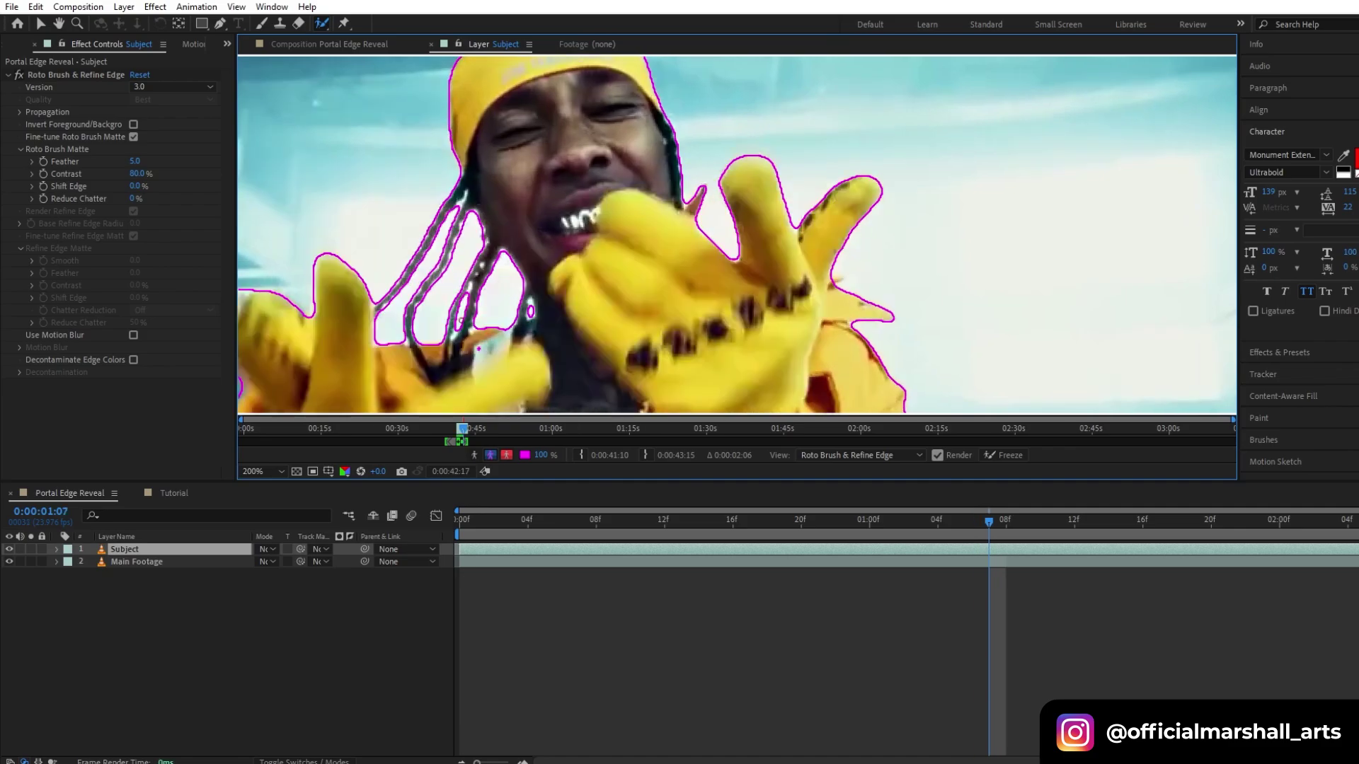
scroll(461, 280, "down", 1)
key("Page_Down")
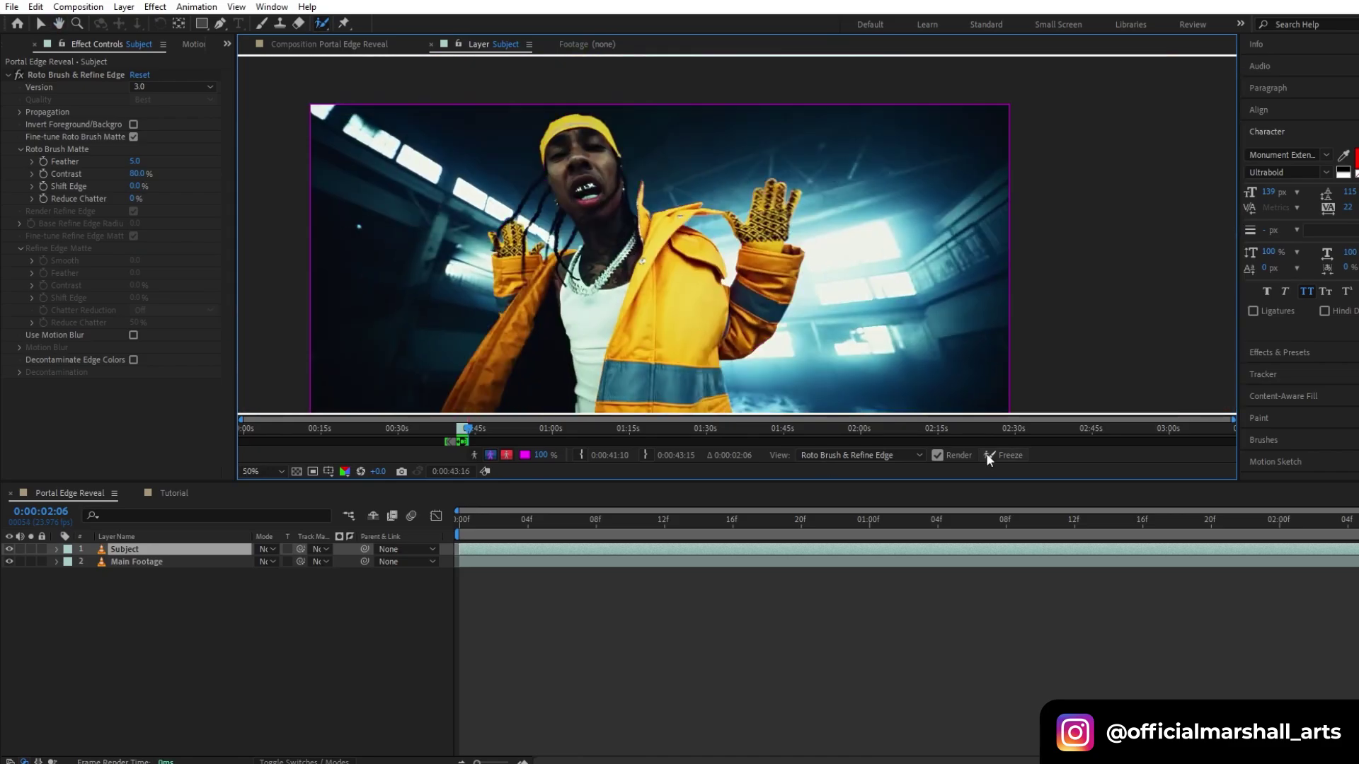
Freeze the Roto Brush propagation on the Subject layer and return to the Portal Edge Reveal composition.
left_click(992, 457)
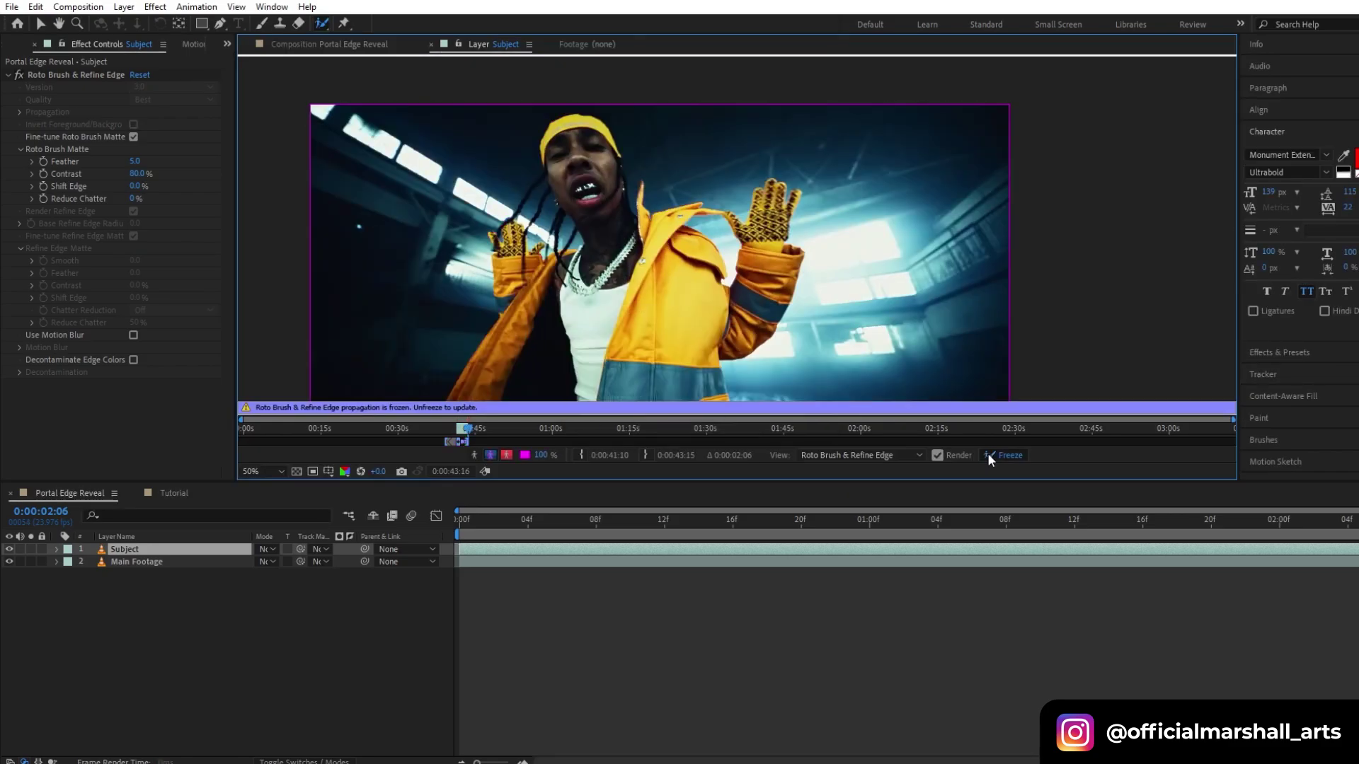
left_click(313, 45)
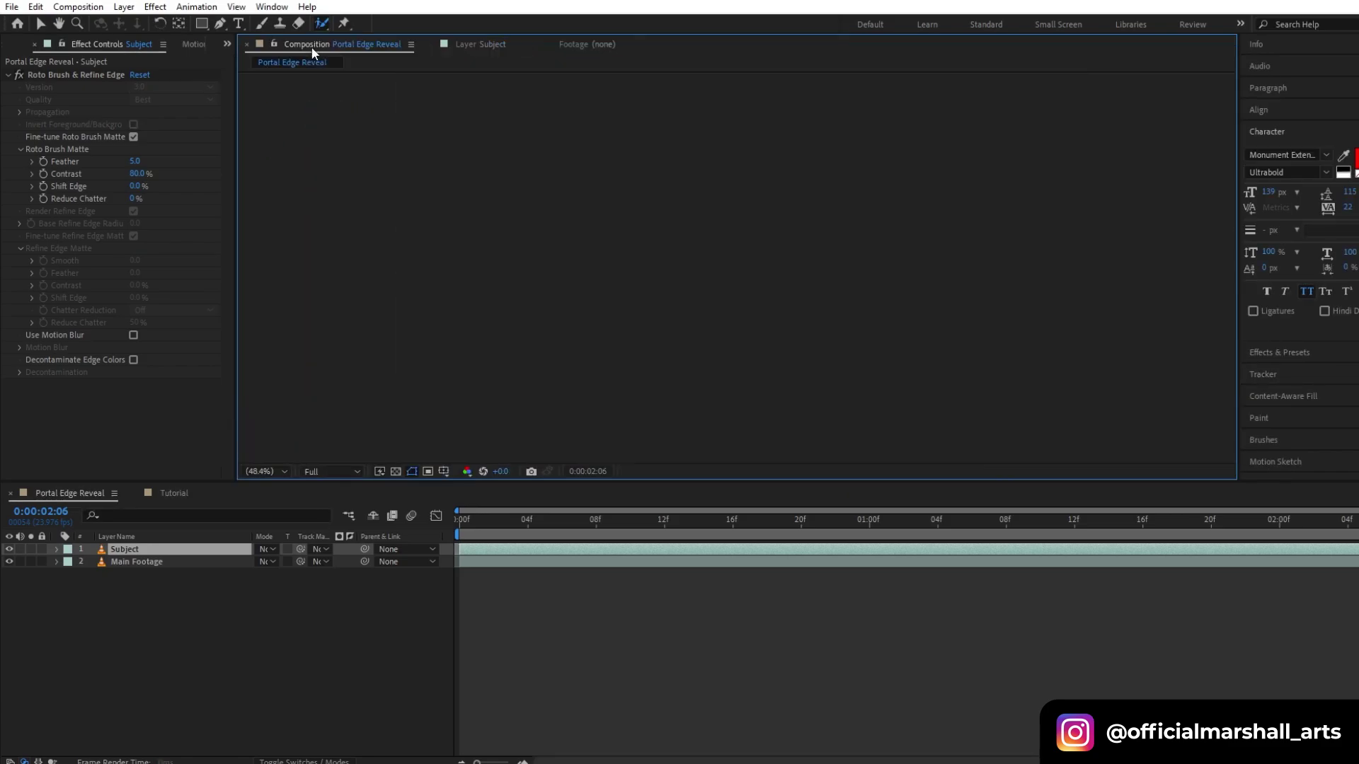
key("v")
Solo the Subject layer, preview the cutout from the start of the timeline, and turn solo off again.
left_click_drag(521, 527, 453, 529)
left_click(31, 549)
key("space")
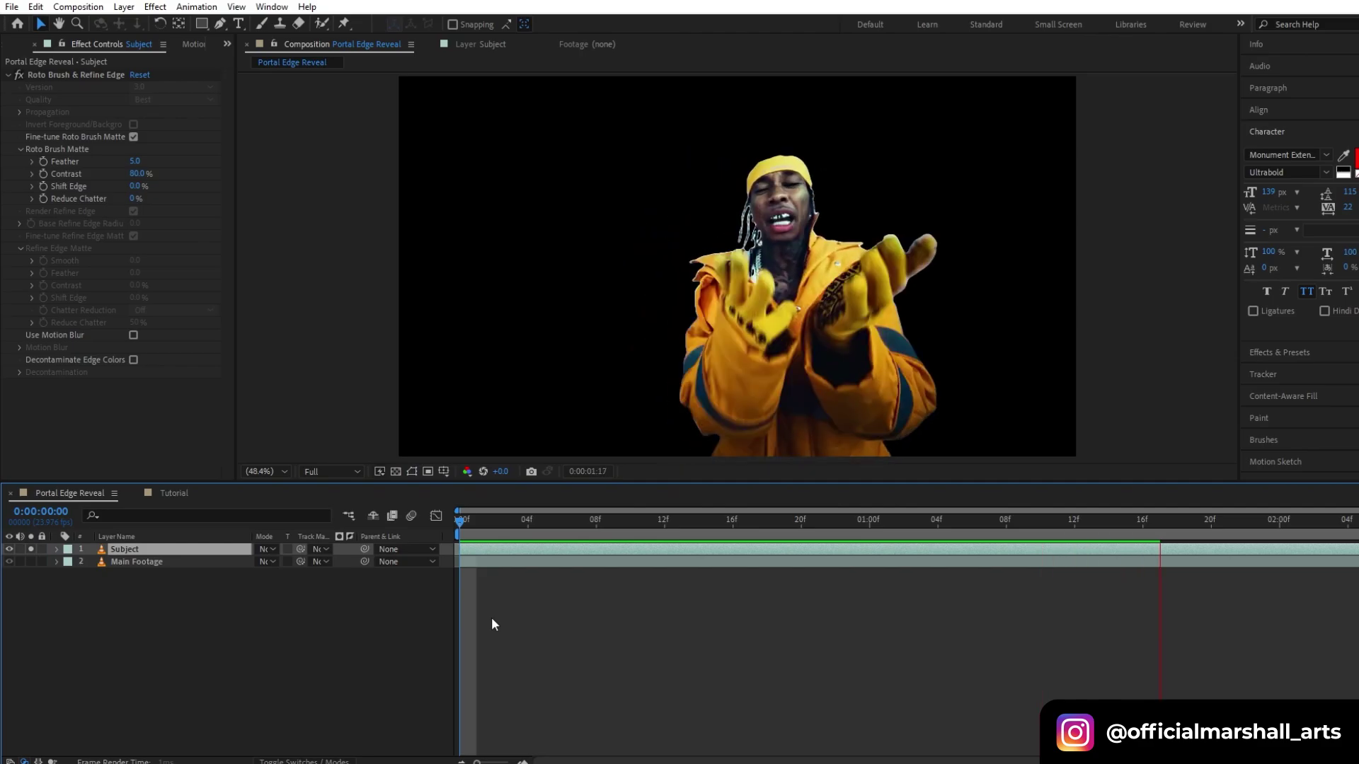
key("space")
left_click(31, 549)
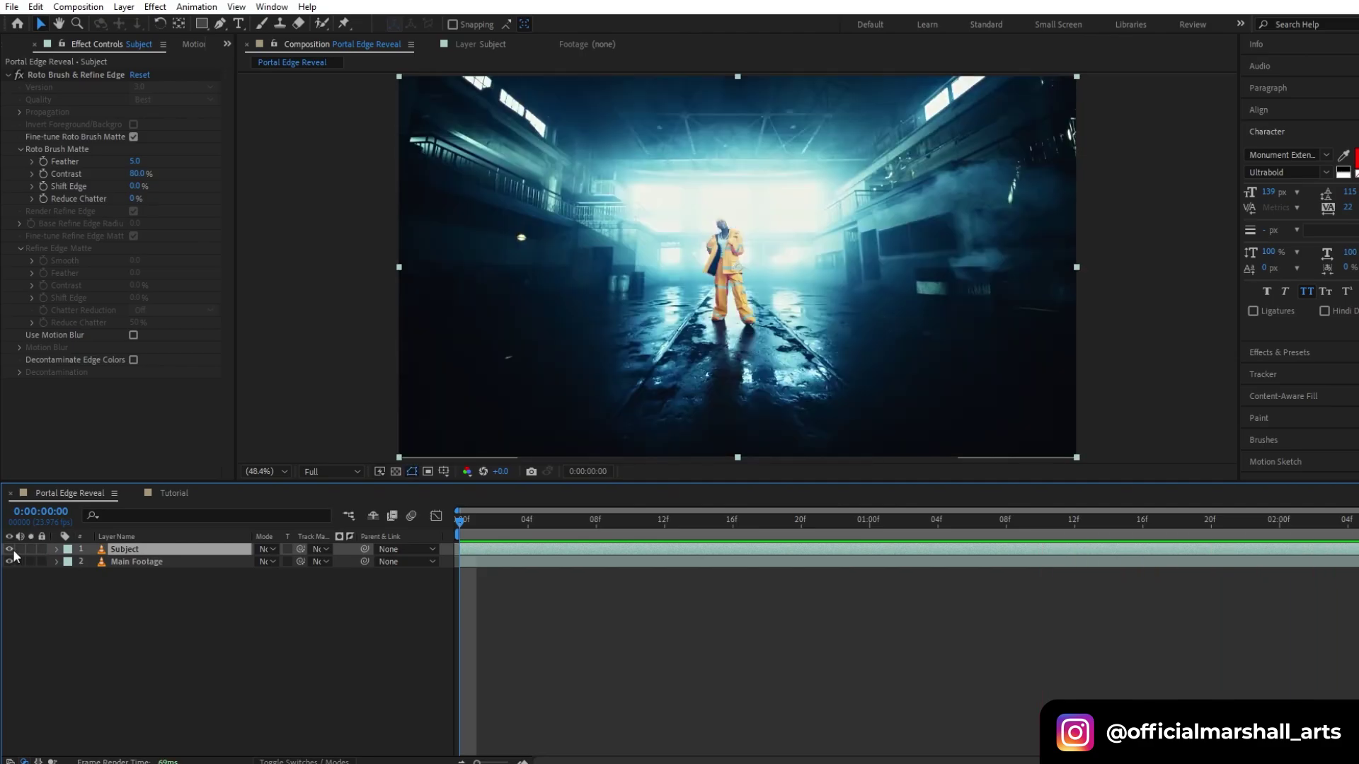
Hide the Subject layer and apply the Find Edges effect to Main Footage with Invert enabled.
left_click(155, 562)
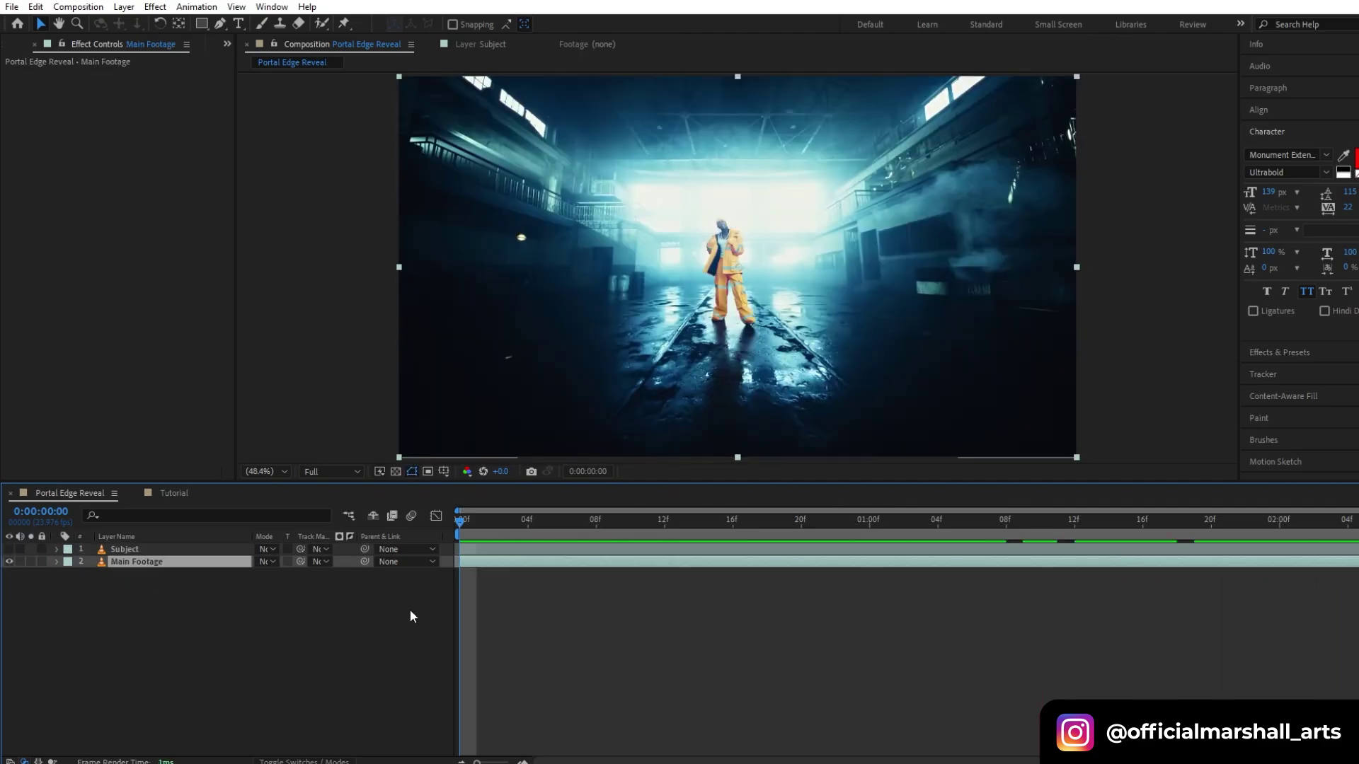
left_click(1278, 353)
left_click(1168, 172)
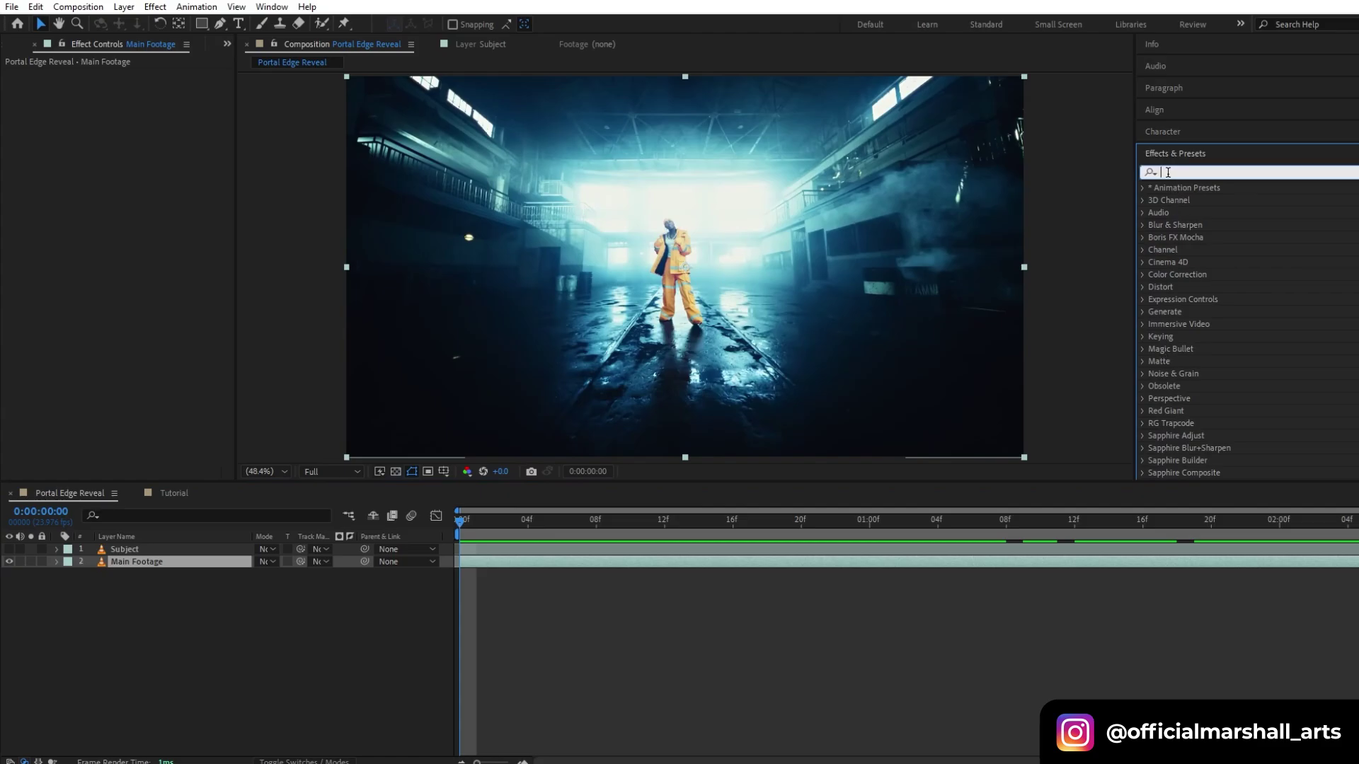
type("Find Edges")
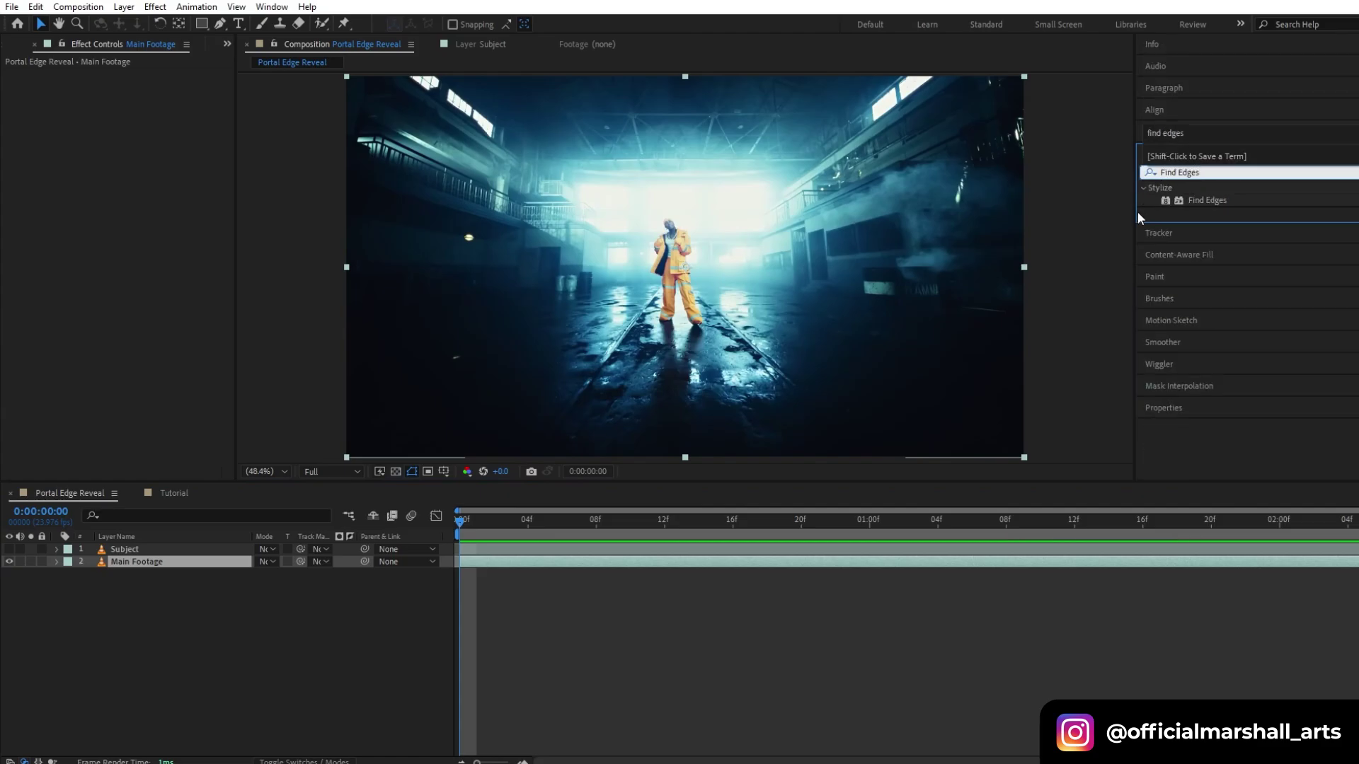
left_click_drag(1207, 201, 662, 563)
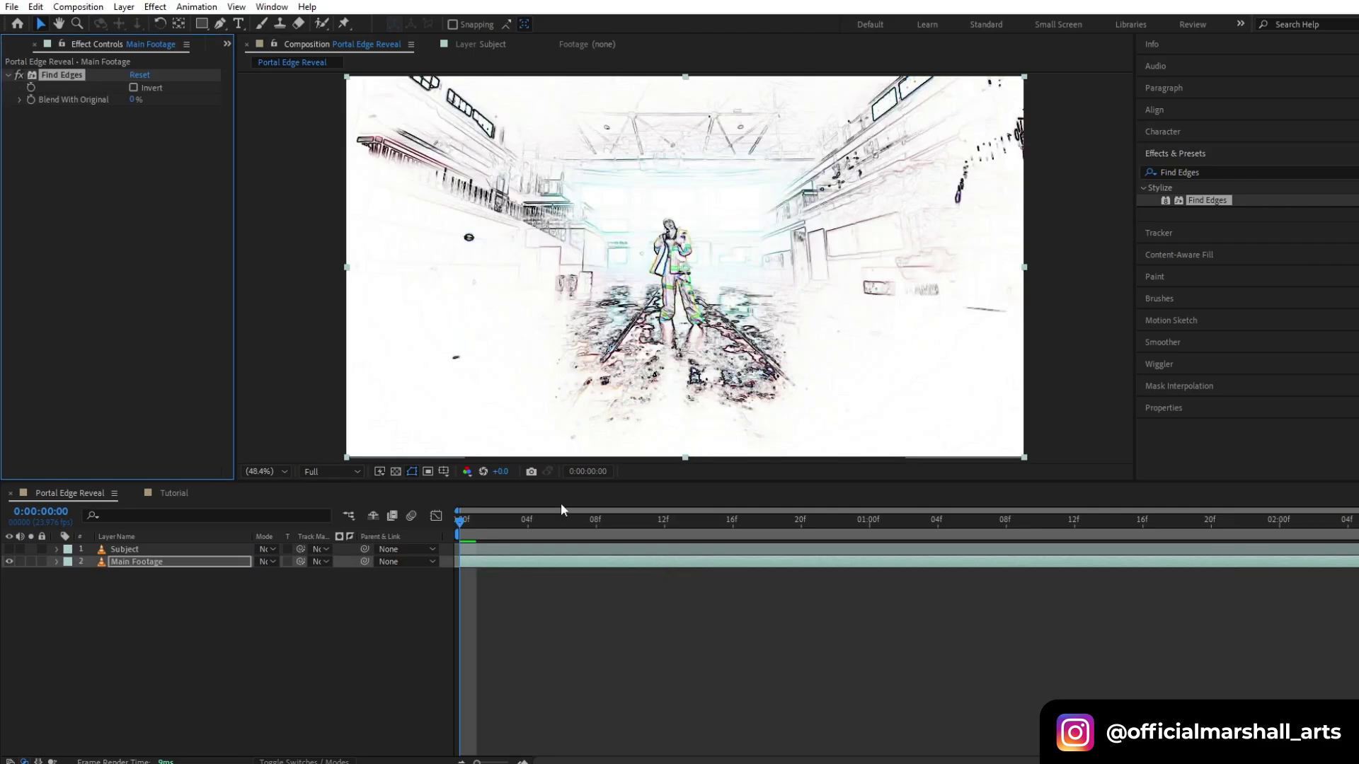
left_click(134, 88)
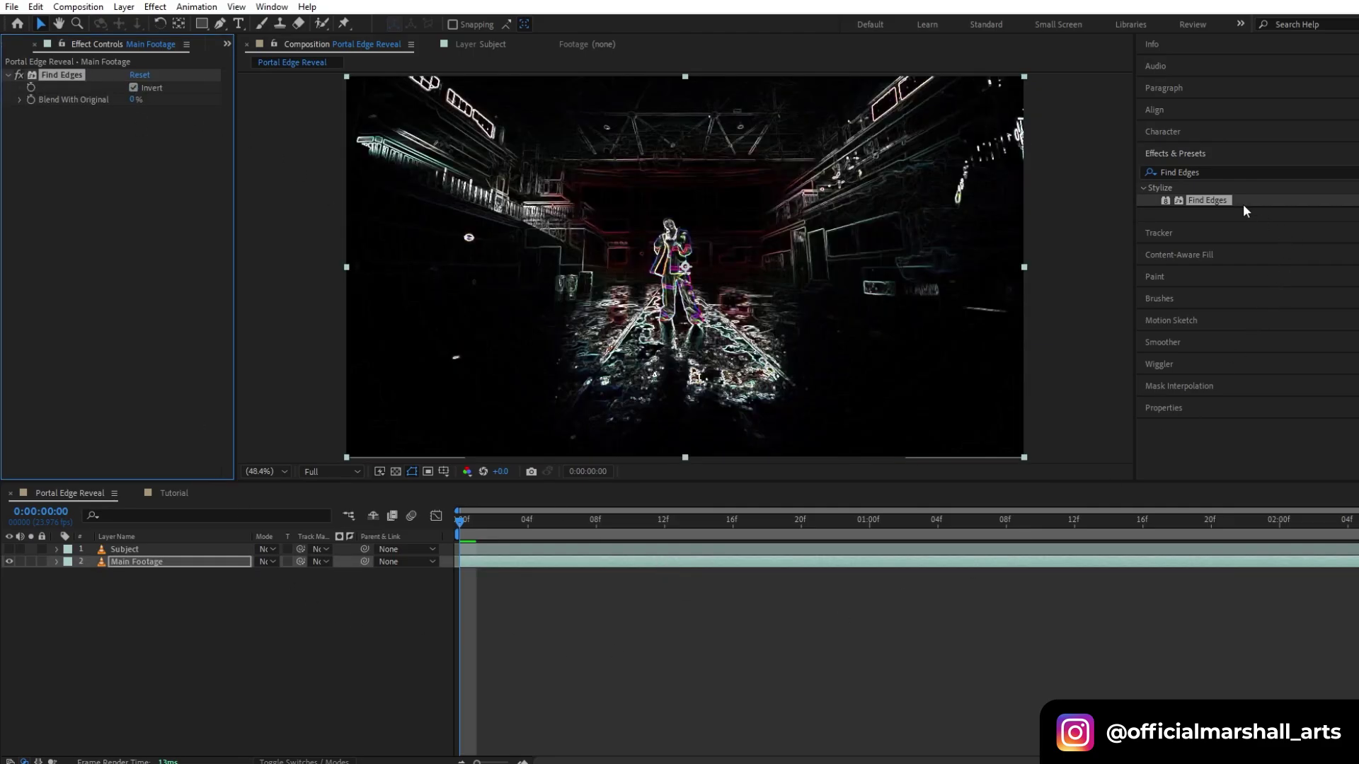
Add the Tint effect to Main Footage and map white to bright green 2AFF00.
left_click_drag(1203, 172, 1119, 172)
key("BackSpace")
type("tint")
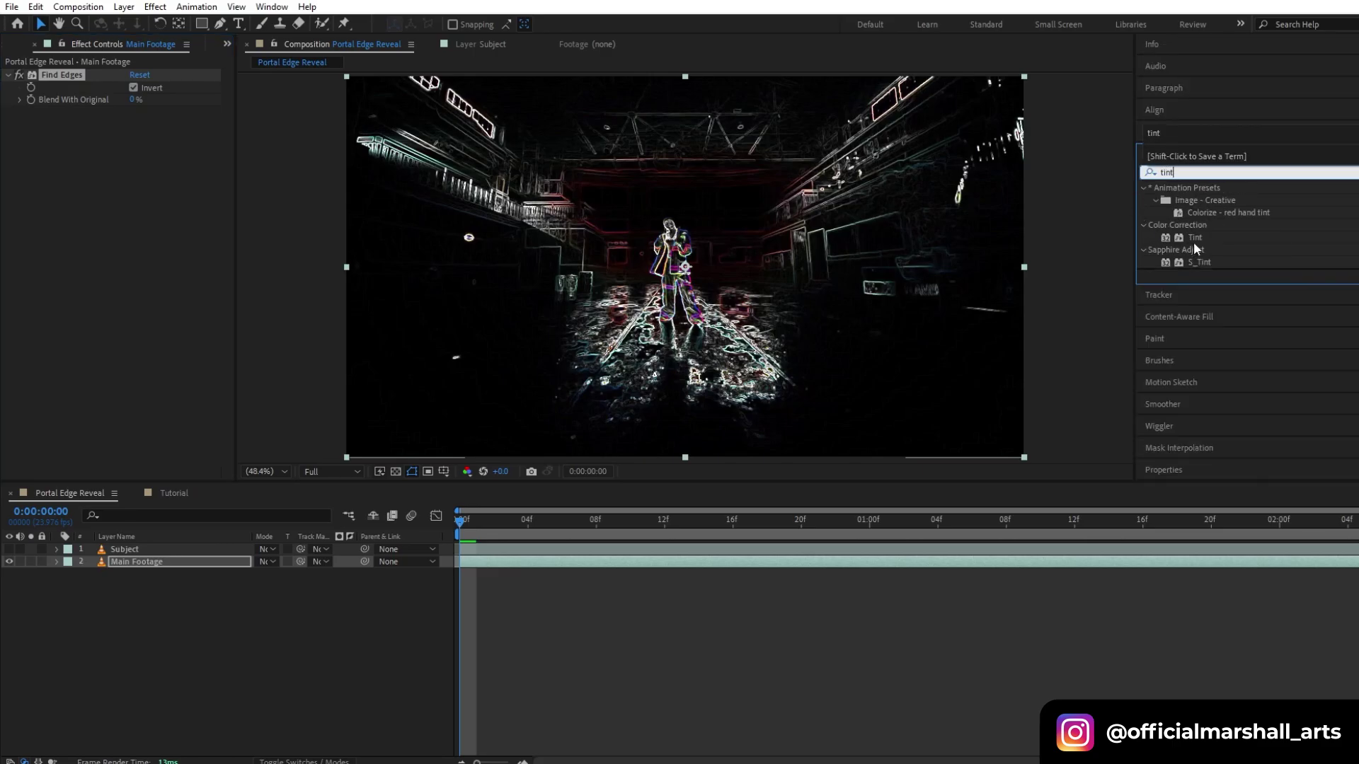
left_click_drag(1193, 239, 516, 564)
left_click(136, 137)
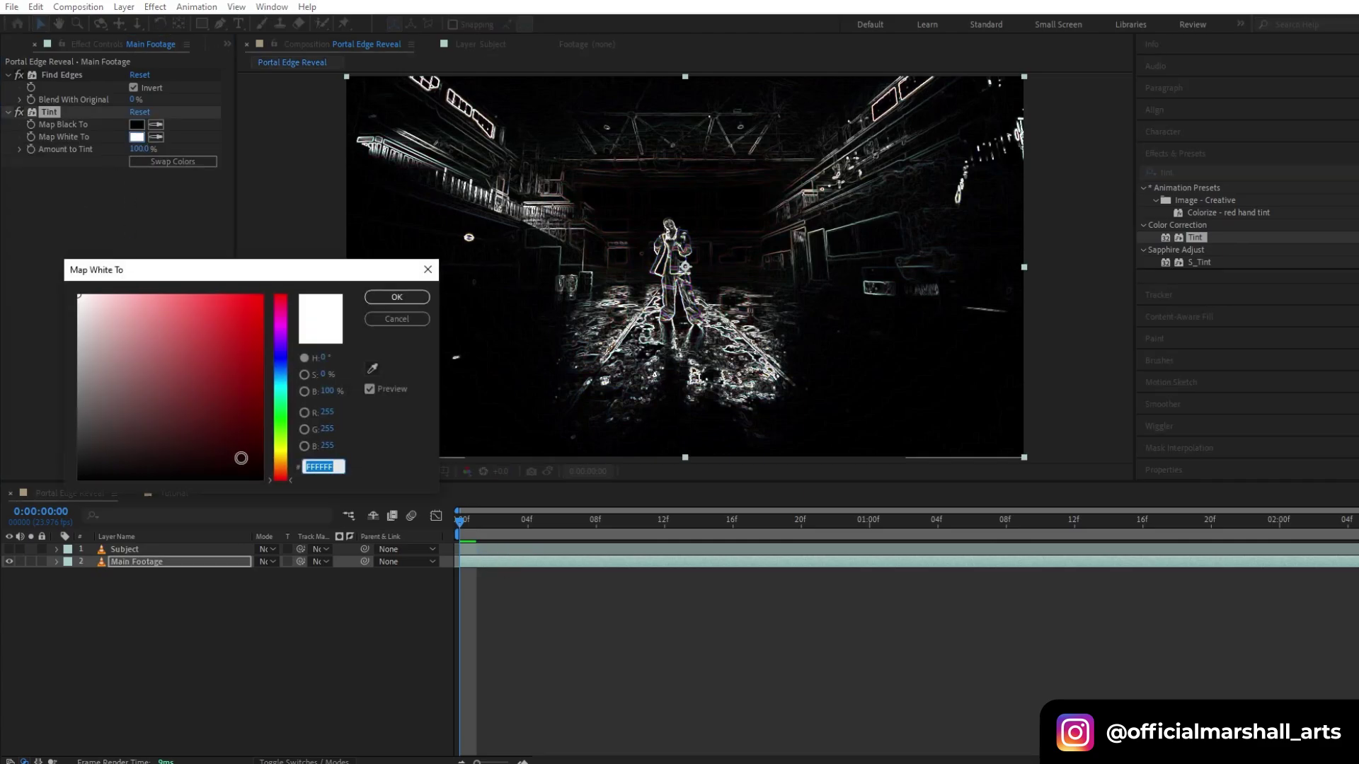
type("ff0000")
mouse_move(281, 424)
left_mouse_down()
mouse_move(279, 455)
mouse_move(275, 430)
left_mouse_up()
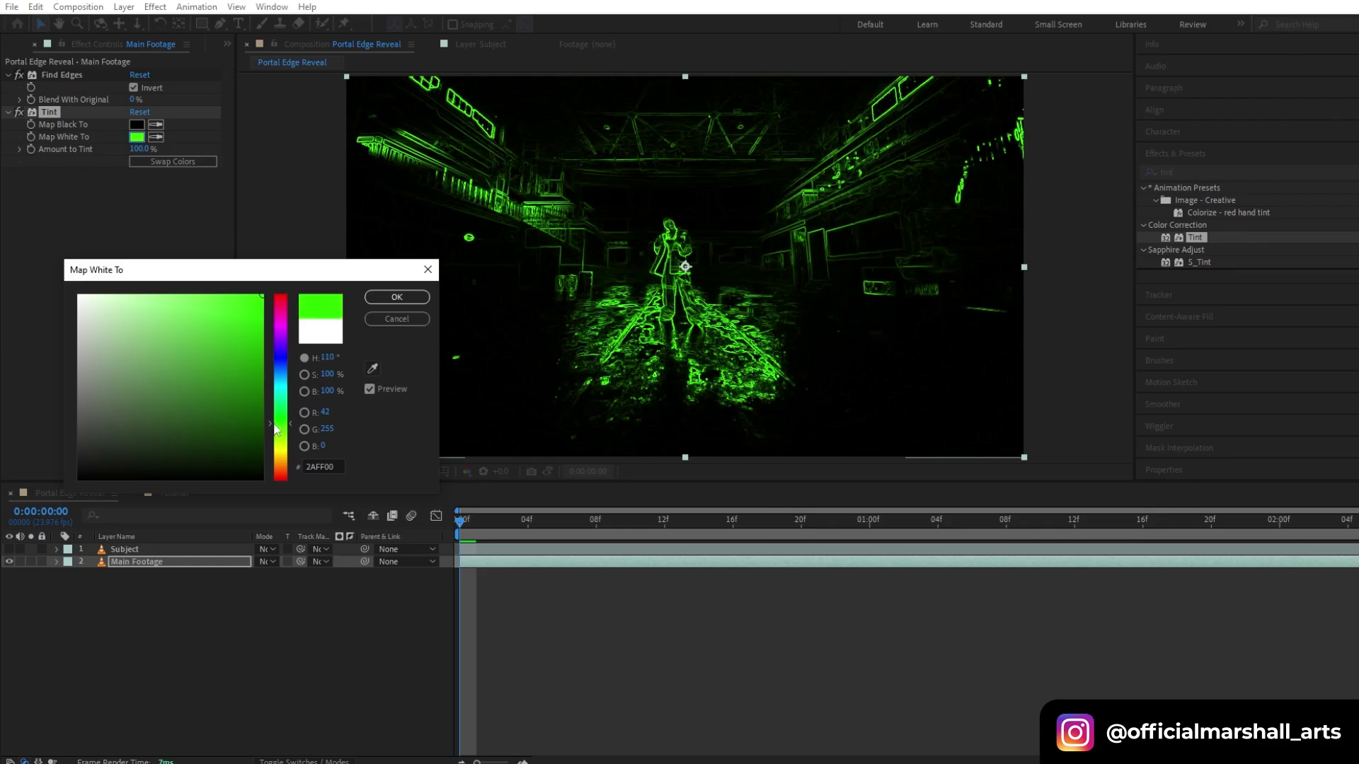
left_click(401, 302)
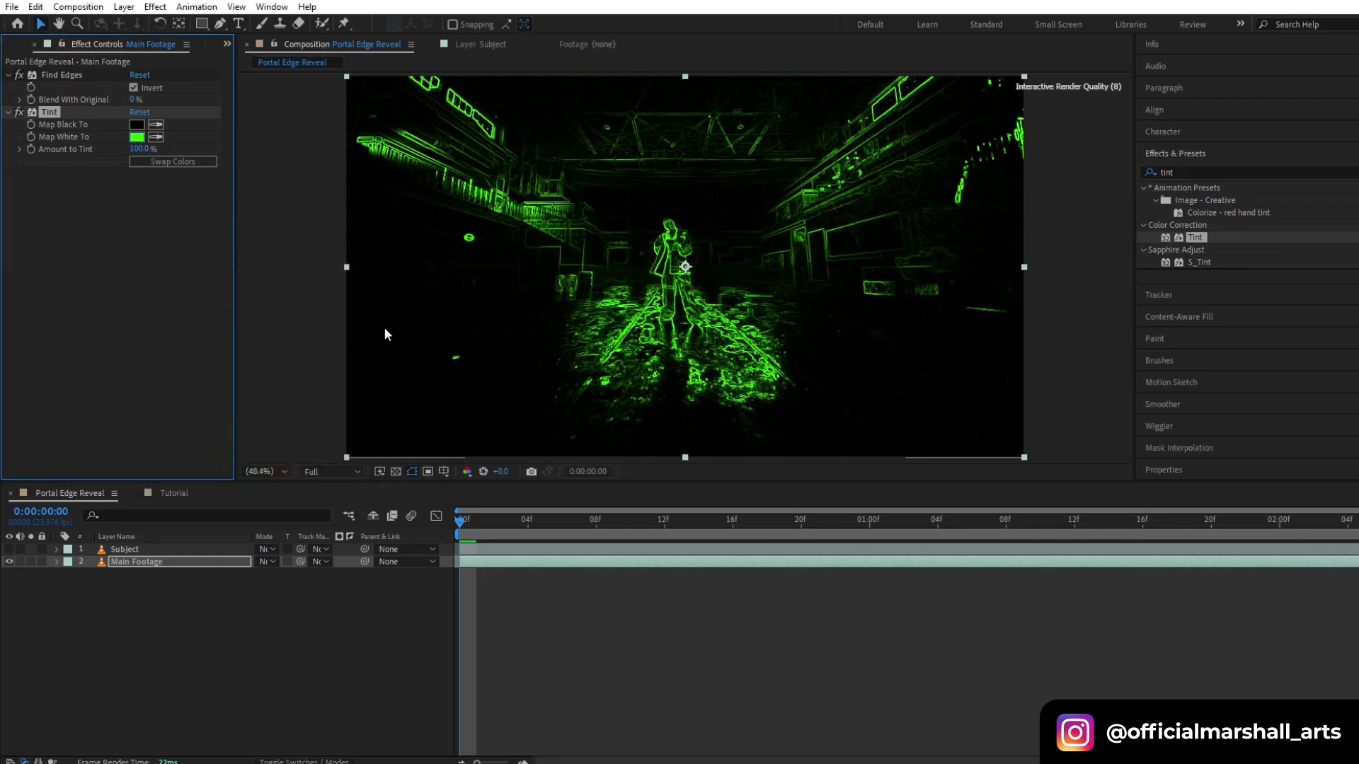
Examine the green edge lines up close across the darker areas of the footage.
scroll(605, 308, "up", 5)
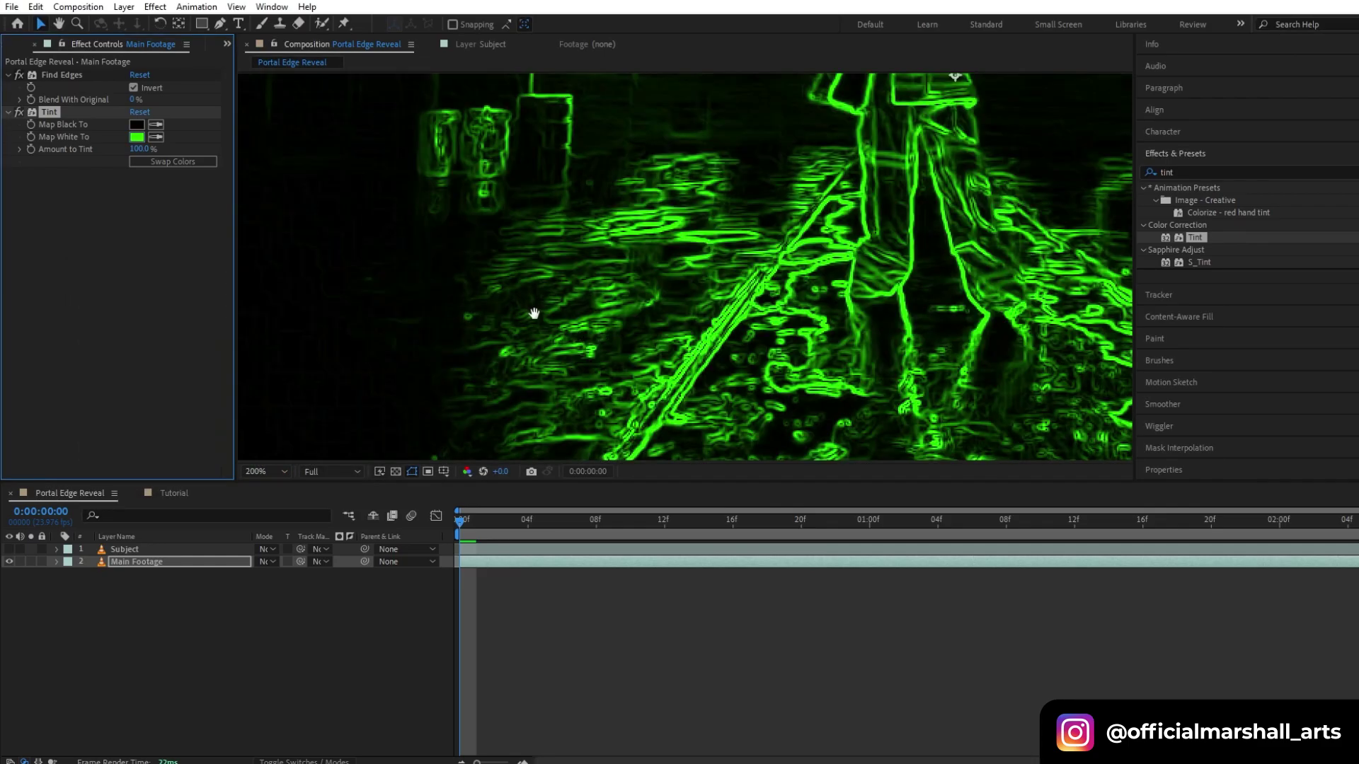
key("h")
left_click_drag(646, 264, 944, 253)
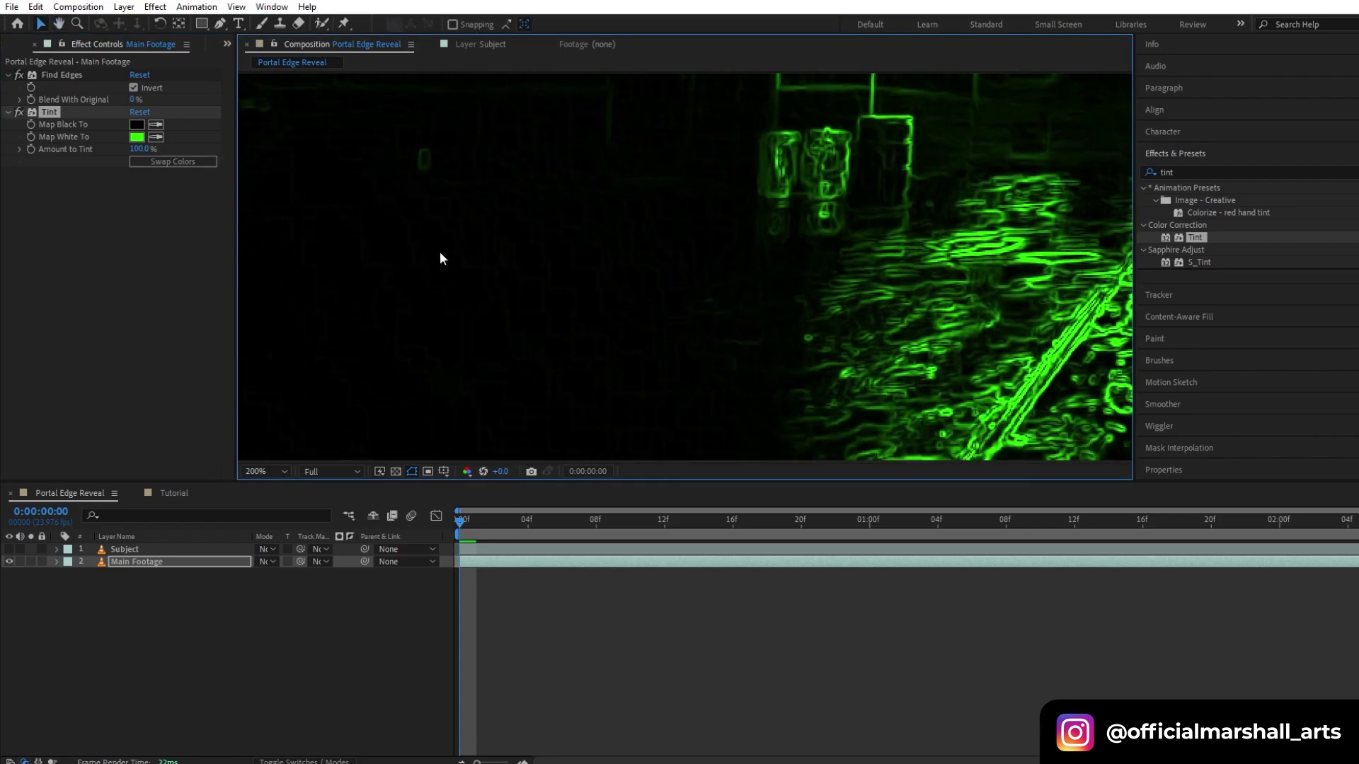
key("space")
left_click_drag(682, 97, 491, 331)
left_click_drag(659, 228, 524, 353)
left_click_drag(722, 235, 580, 372)
left_click_drag(776, 294, 524, 241)
scroll(631, 371, "down", 2)
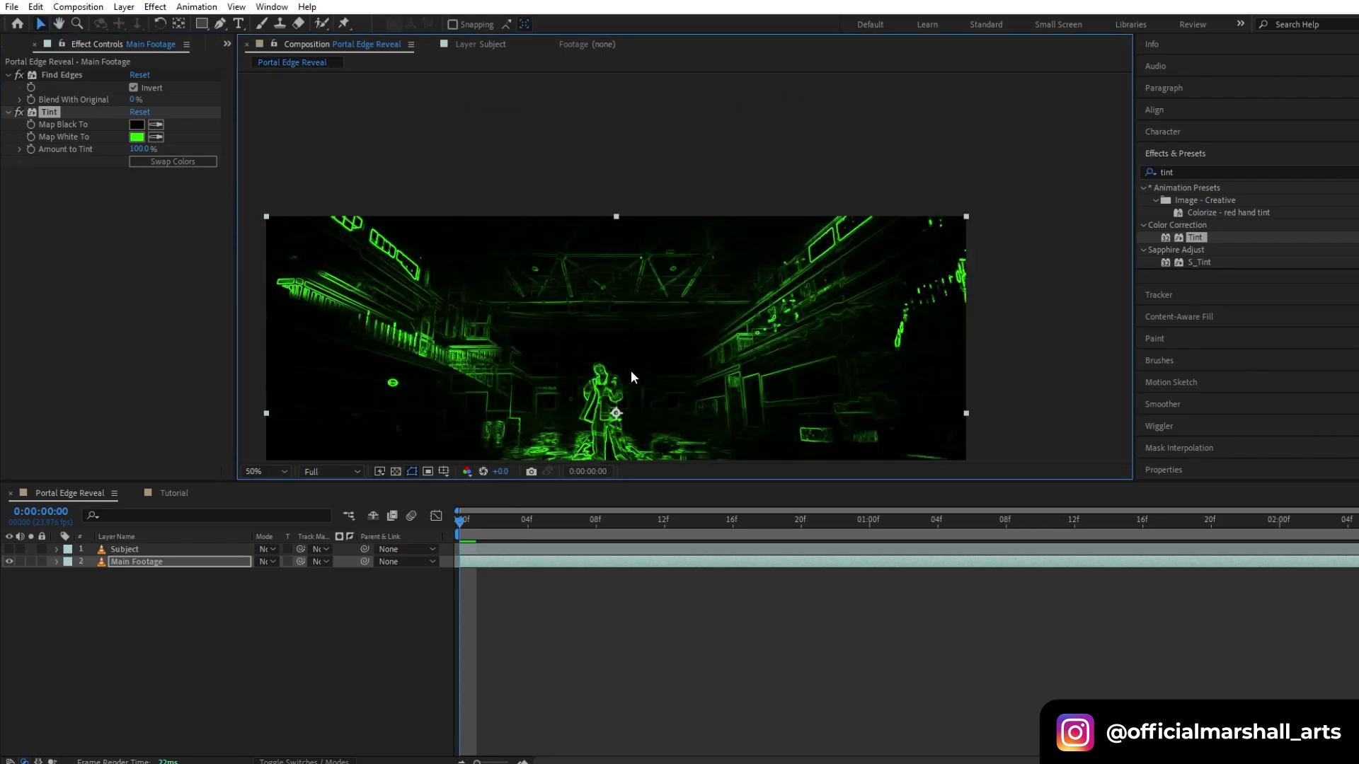
key("space")
left_click_drag(619, 343, 712, 198)
key("shift+slash")
Add the Curves effect to Main Footage and steepen the RGB curve by moving its white point and black point inward.
left_click(1175, 172)
type("curves")
left_click_drag(1200, 237, 553, 564)
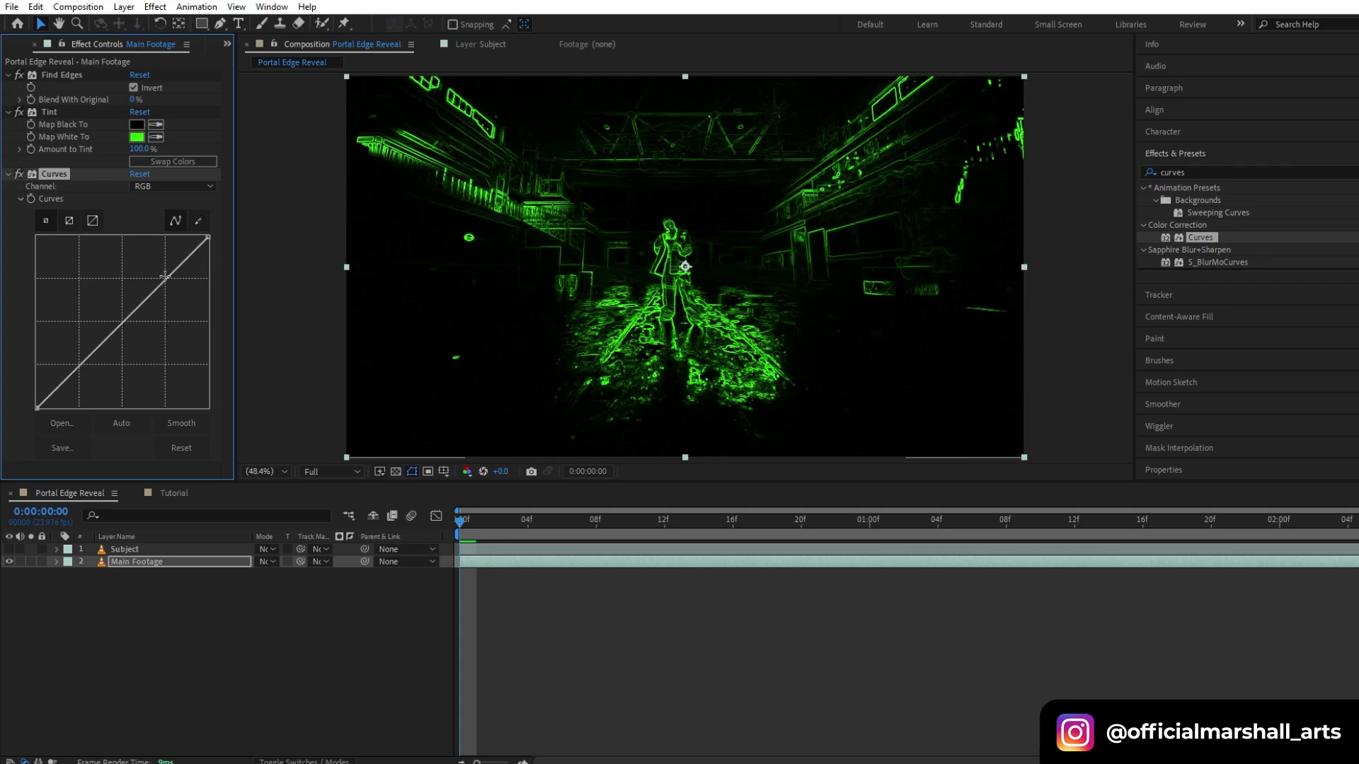
left_click_drag(202, 238, 132, 237)
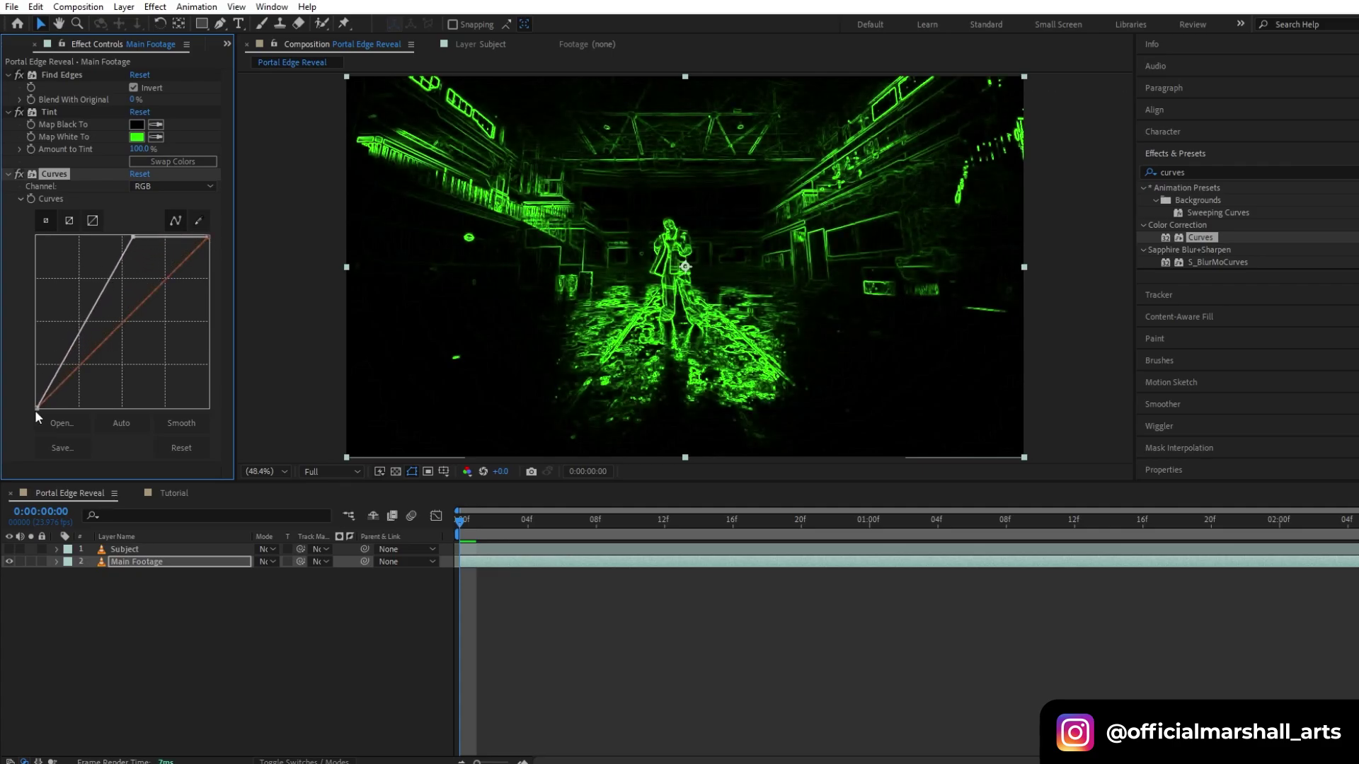
left_click_drag(35, 406, 43, 414)
scroll(408, 368, "up", 3)
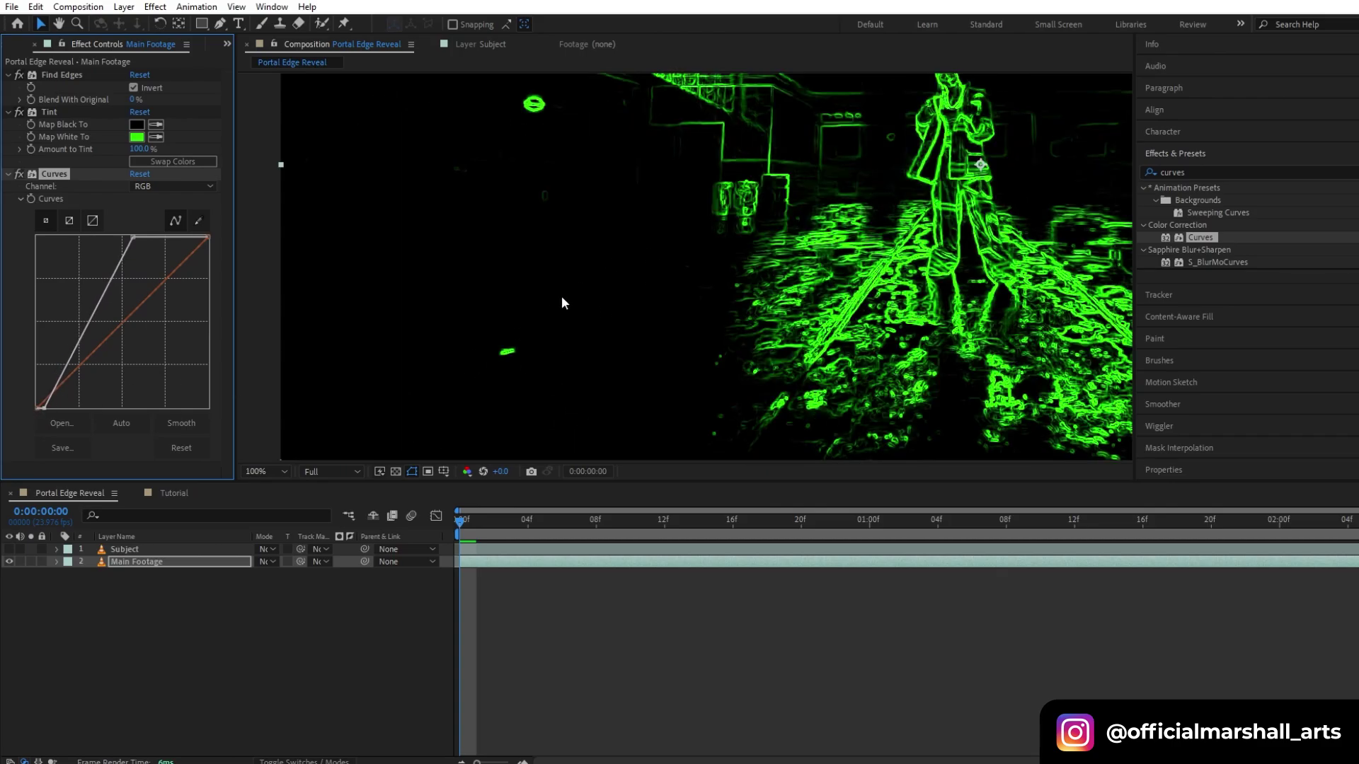
scroll(546, 312, "down", 4)
scroll(546, 312, "up", 1)
left_click(266, 471)
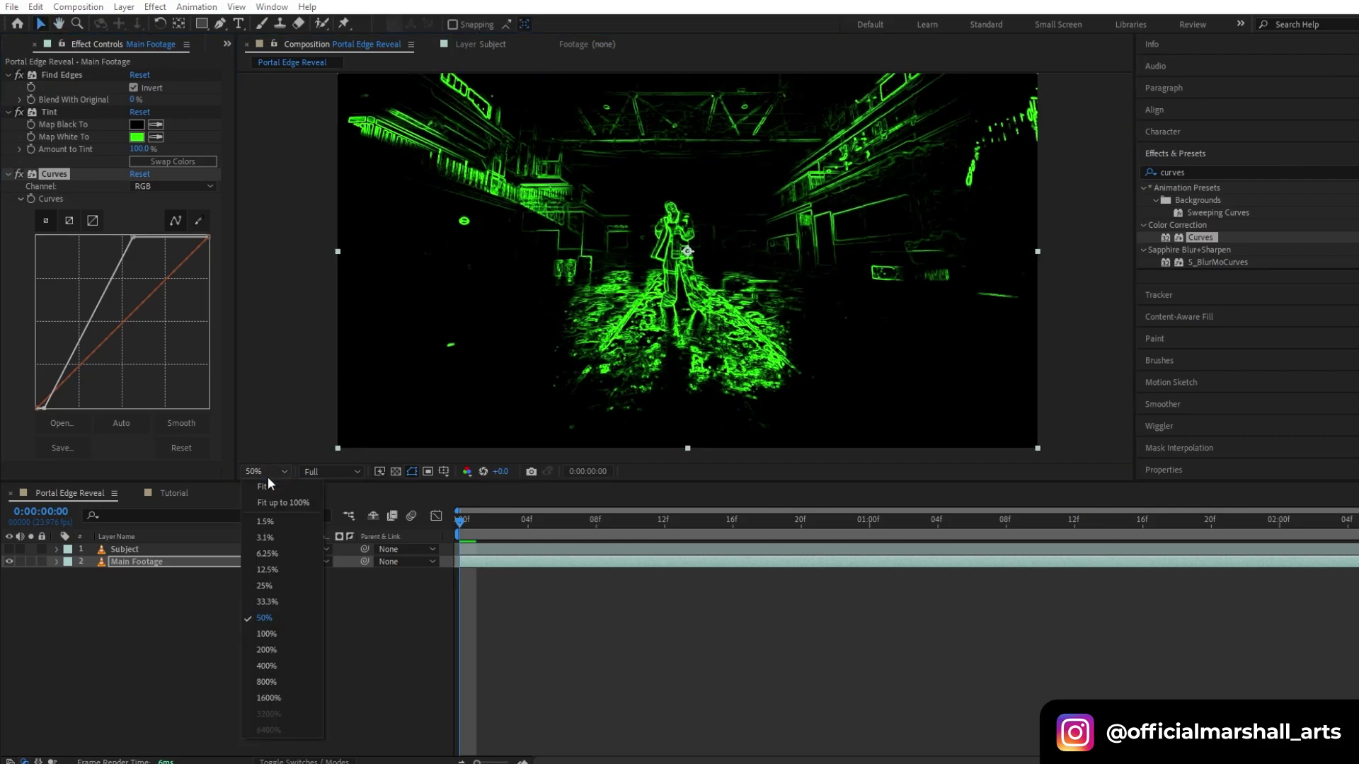
left_click(269, 488)
left_click(8, 174)
left_click(8, 112)
left_click(8, 74)
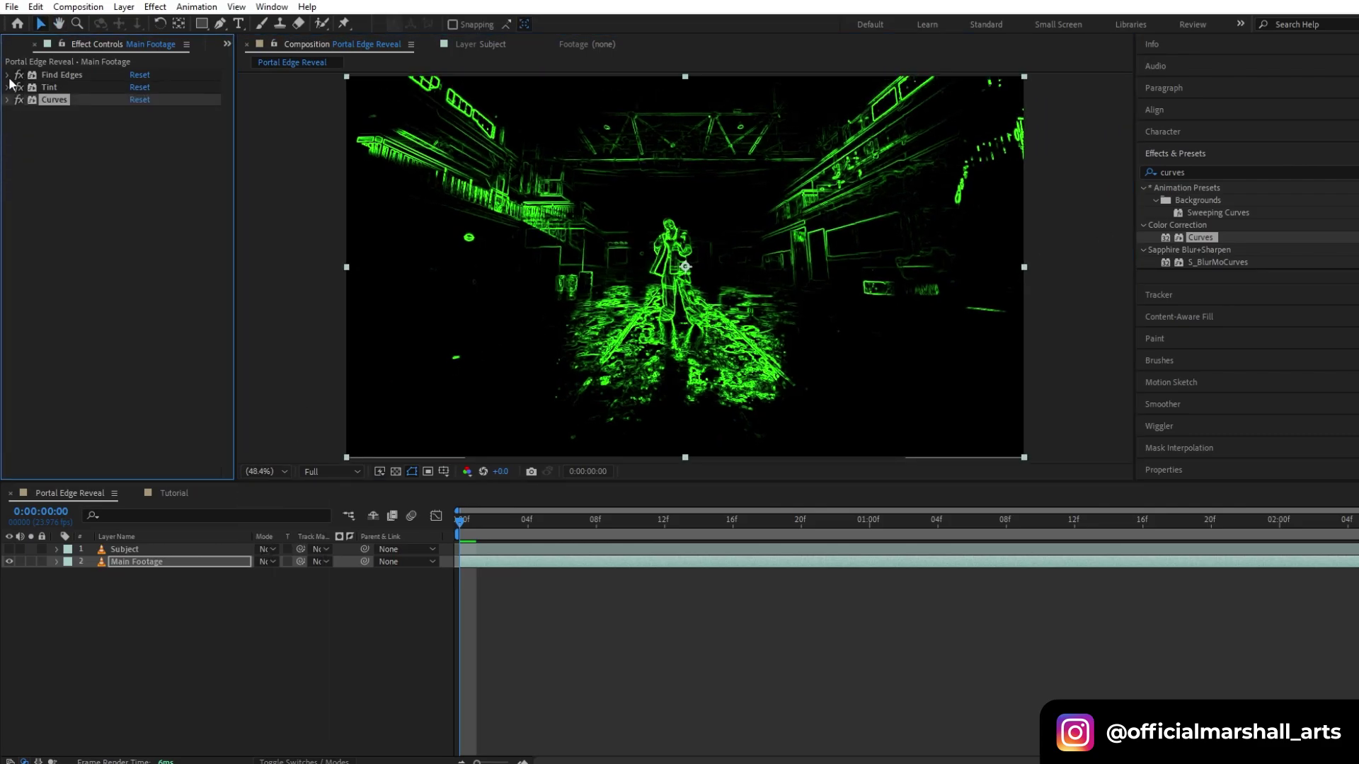
Add the Stylize Glow effect to Main Footage and set the glow radius to 48.
left_click(545, 579)
left_click(538, 564)
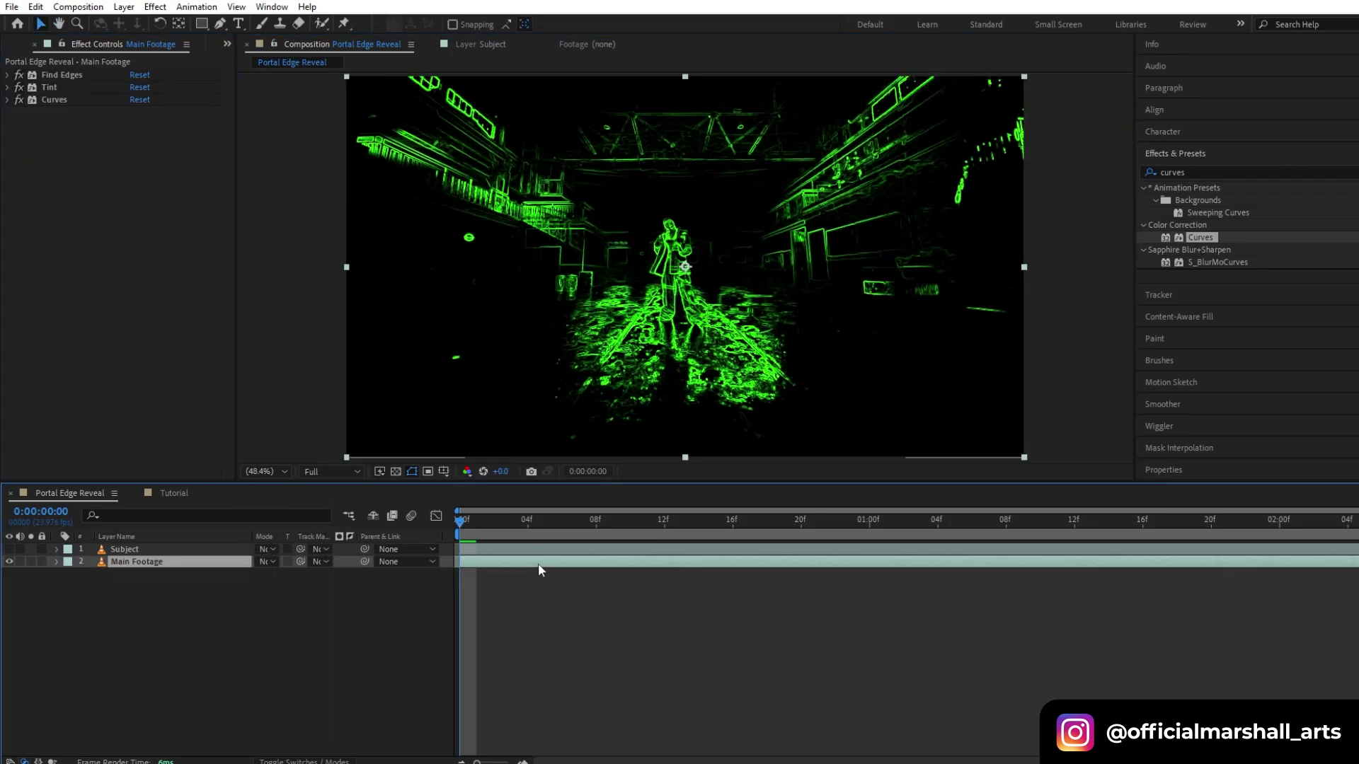
left_click(1189, 172)
type("glow")
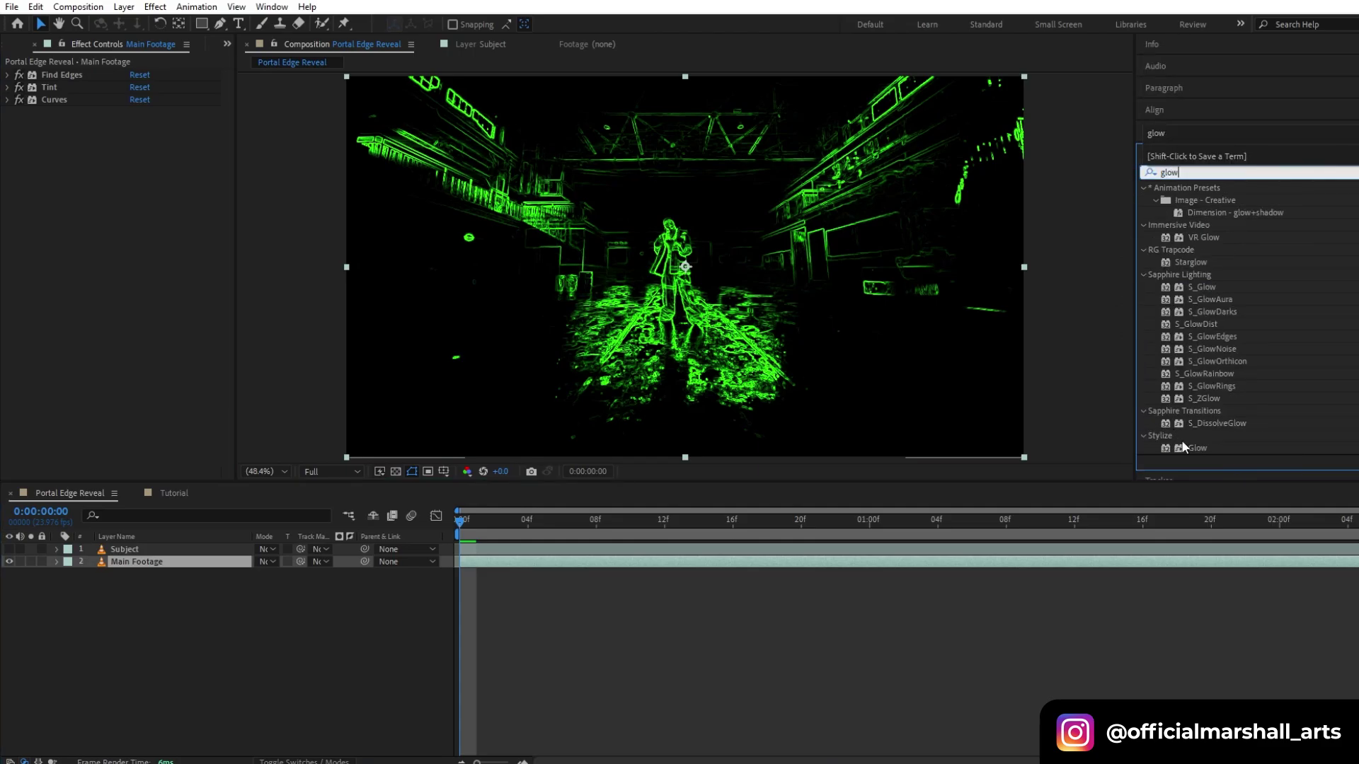
left_click_drag(1184, 446, 549, 566)
mouse_move(134, 149)
left_mouse_down()
mouse_move(157, 151)
mouse_move(132, 136)
left_mouse_up()
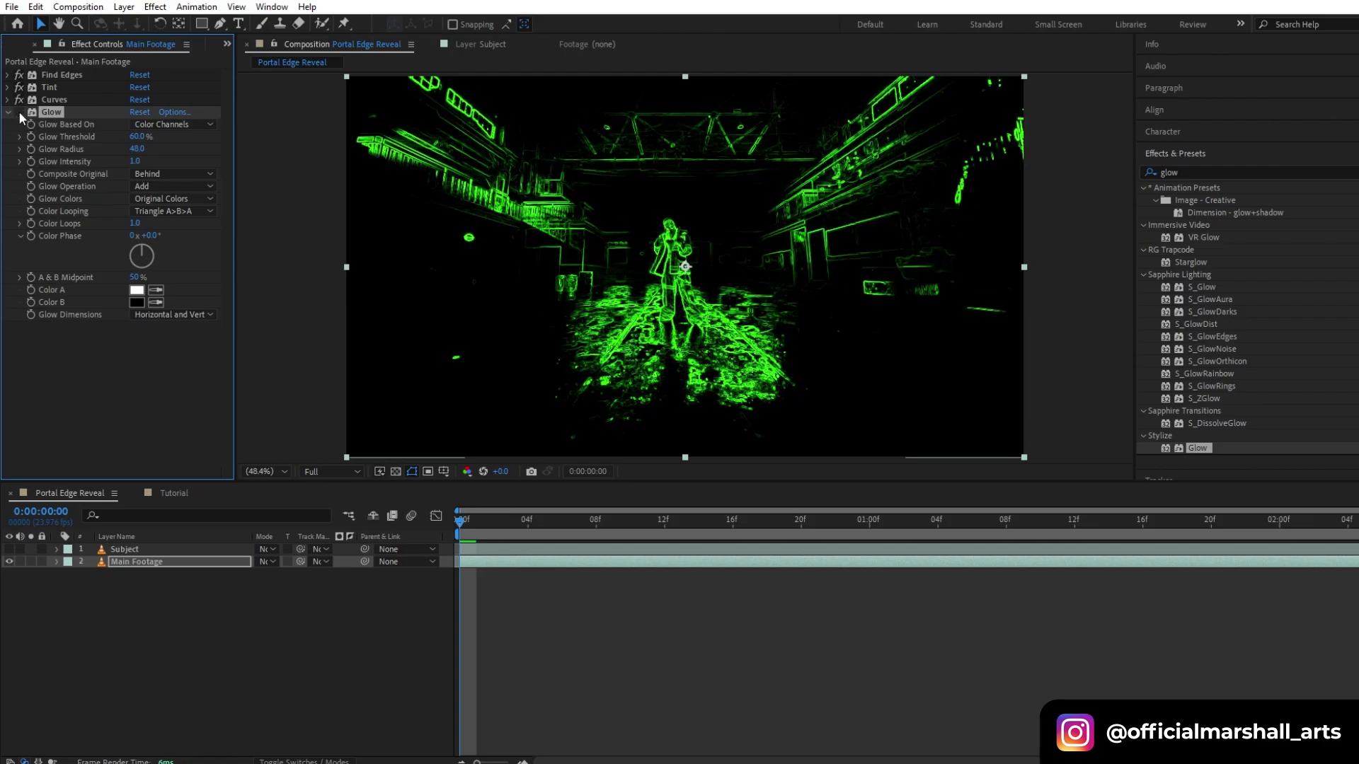
Create a new white (FFFFFF) solid layer named Portal.
right_click(325, 597)
mouse_move(425, 415)
left_click(559, 449)
type("Portal")
left_click(692, 474)
type("ffffff")
left_click(368, 297)
left_click(752, 515)
Draw a closed, curved vertical mask with the Pen tool around the middle of the Portal solid.
left_click_drag(699, 319, 663, 339)
key("v")
key("comma")
left_click(220, 25)
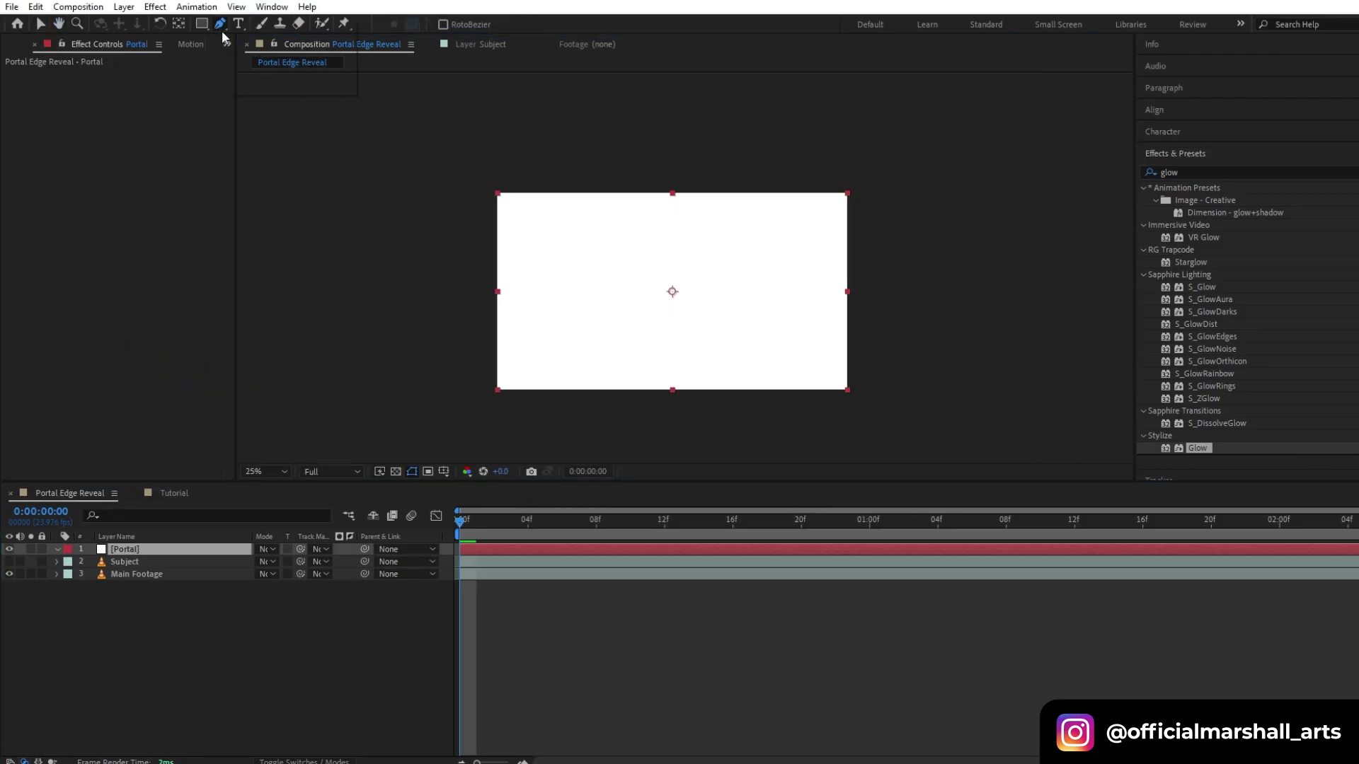
left_click(672, 219)
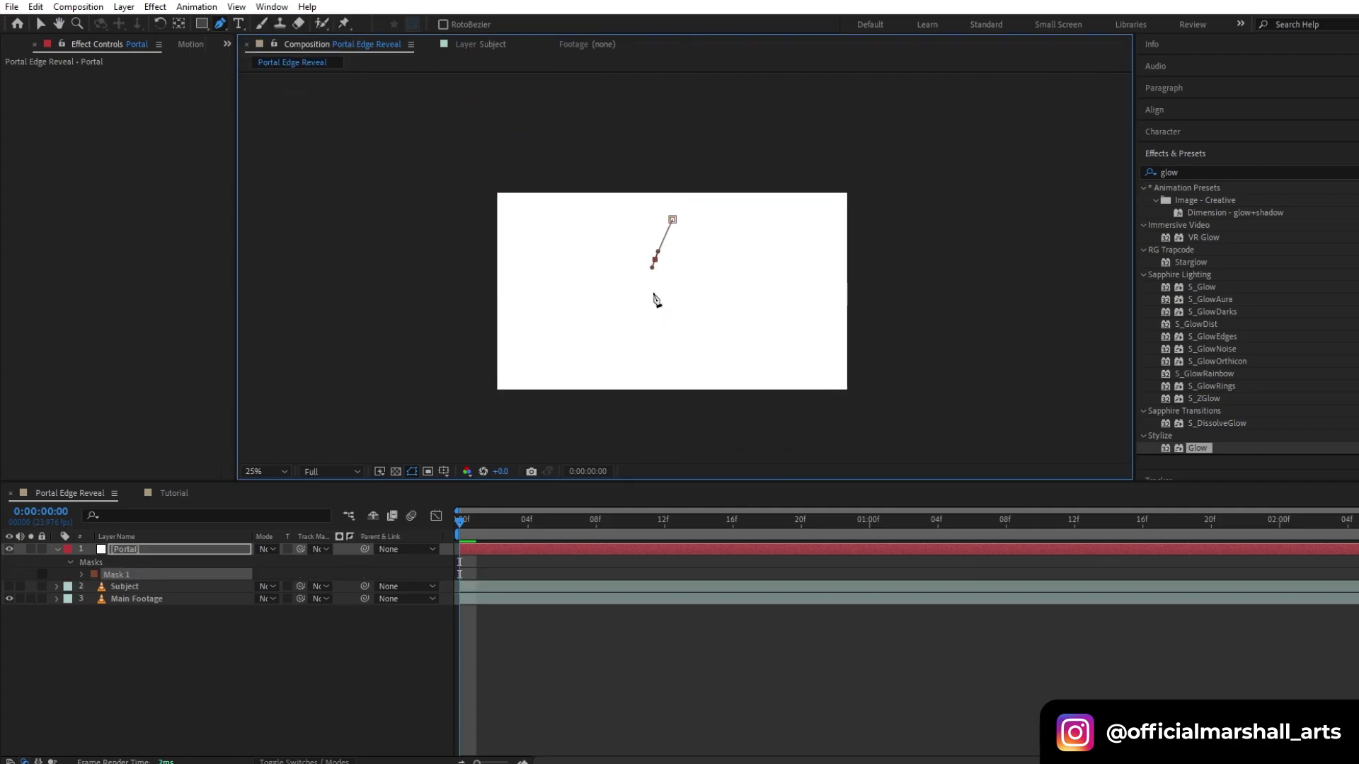
left_click_drag(678, 348, 690, 286)
left_click_drag(691, 263, 690, 247)
left_click_drag(685, 232, 679, 225)
left_click(672, 219)
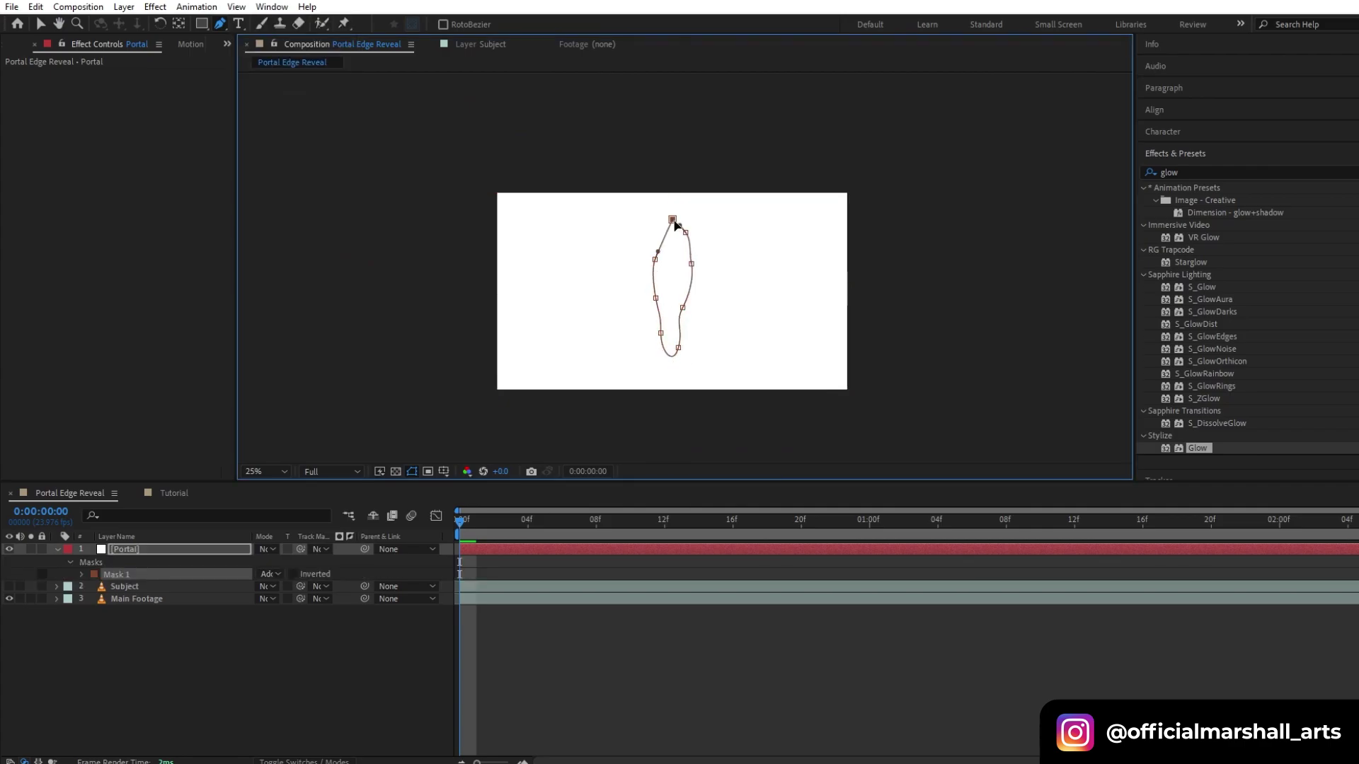
Keyframe the Portal mask's expansion at the first frame and raise it to about 998 pixels at 0:00:01:00.
left_click(82, 575)
left_click(106, 623)
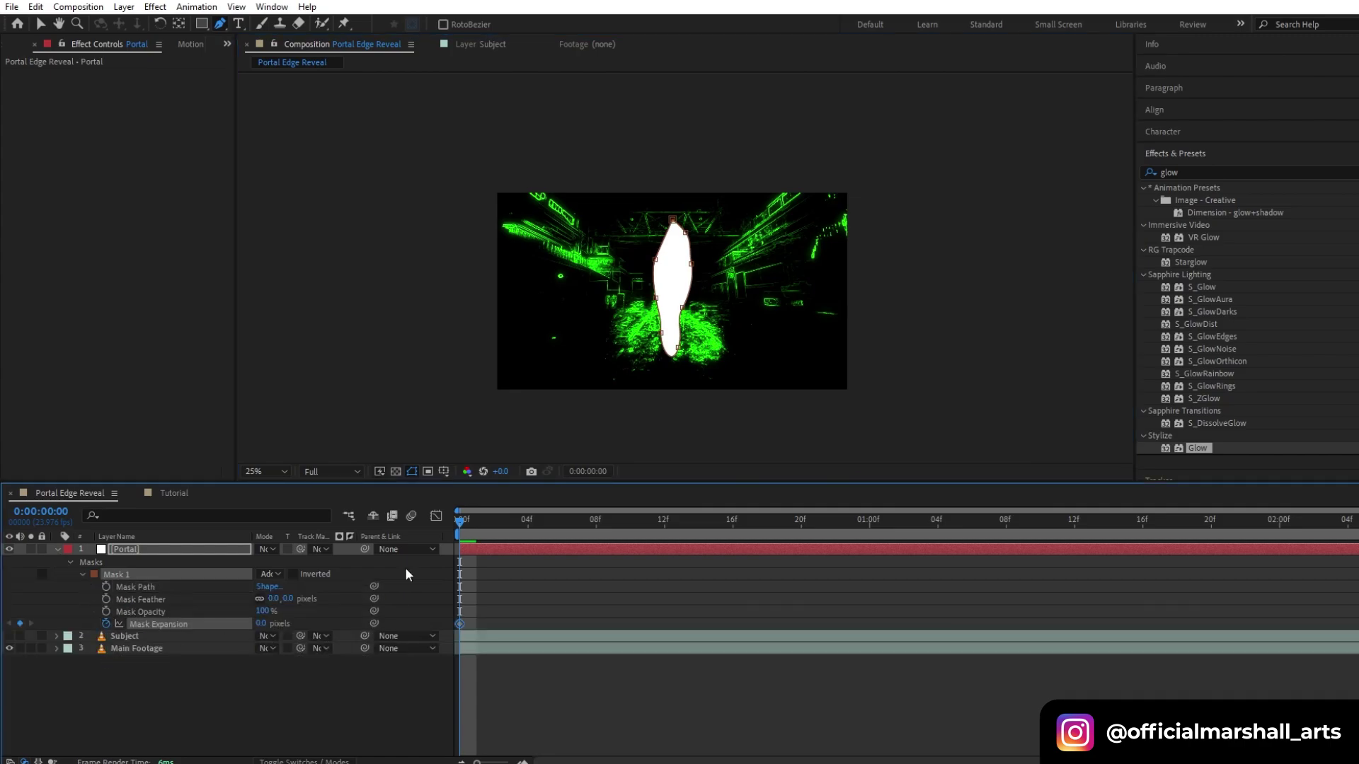
left_click_drag(520, 529, 869, 531)
left_click(20, 623)
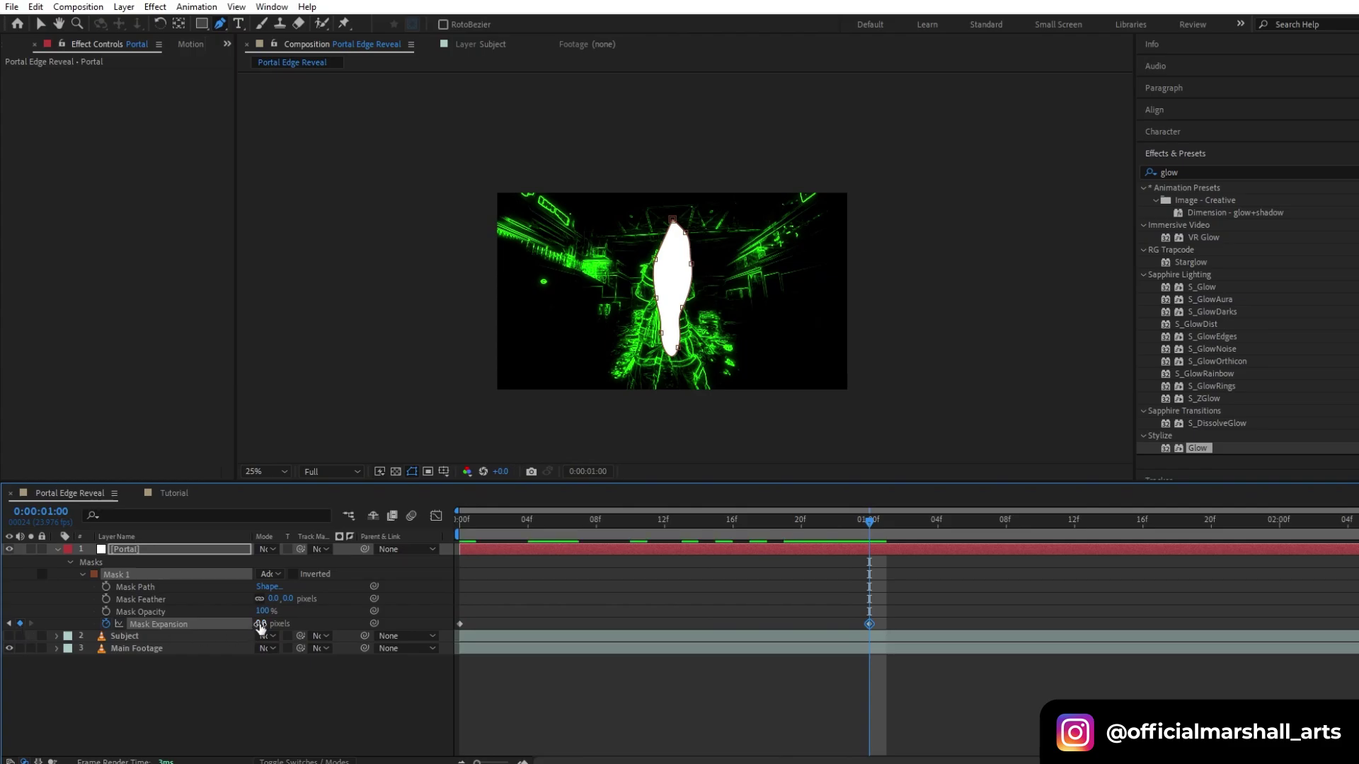
left_click_drag(260, 623, 529, 644)
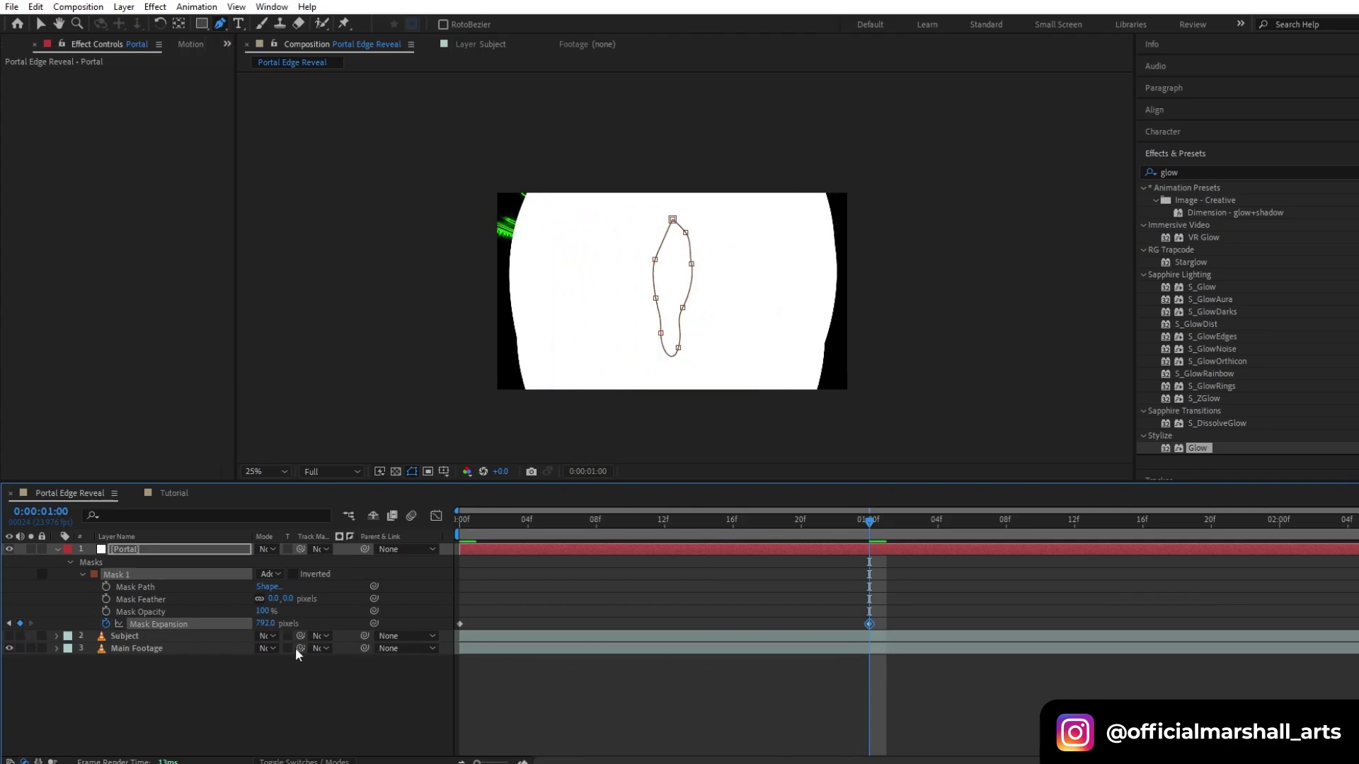
left_click_drag(263, 623, 409, 620)
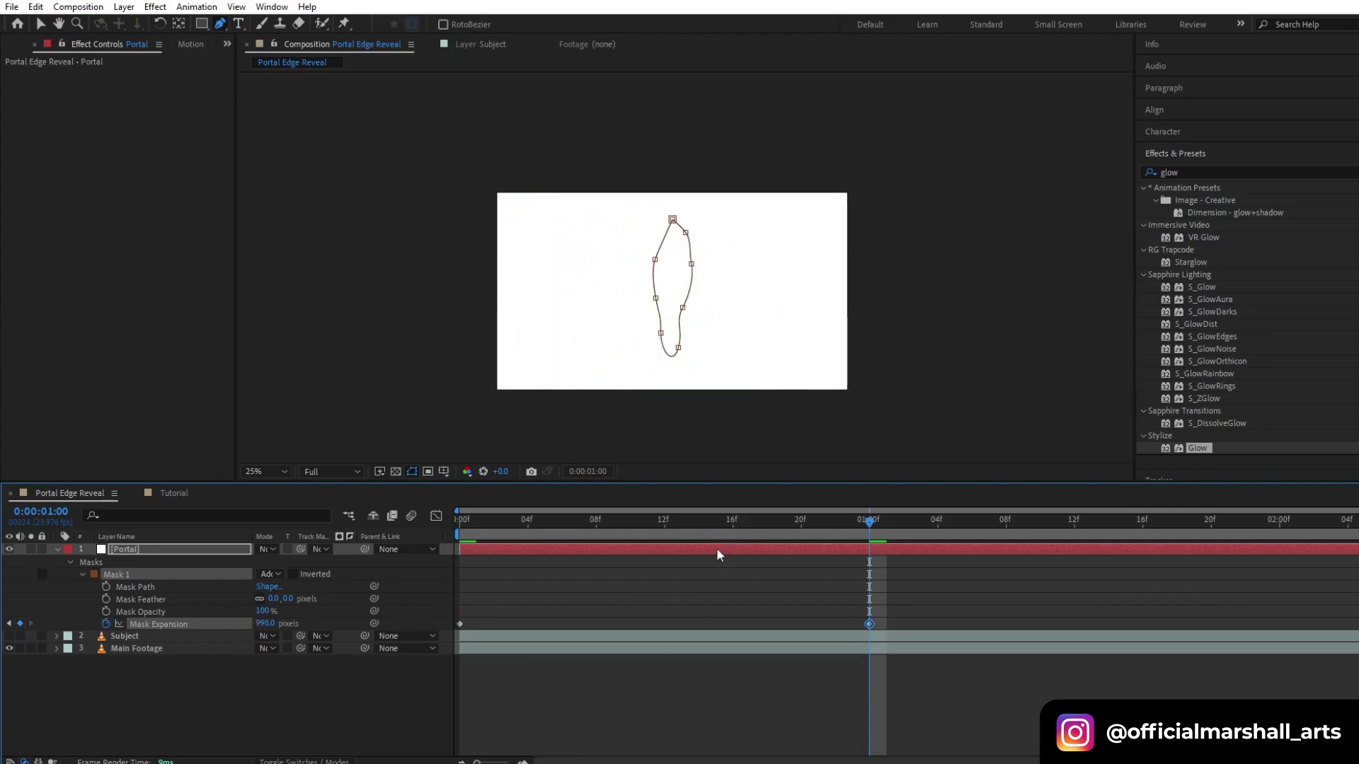
Set the starting Mask Expansion keyframe to about -100 pixels and preview the opening animation.
left_click_drag(834, 534, 184, 624)
key("space")
key("space")
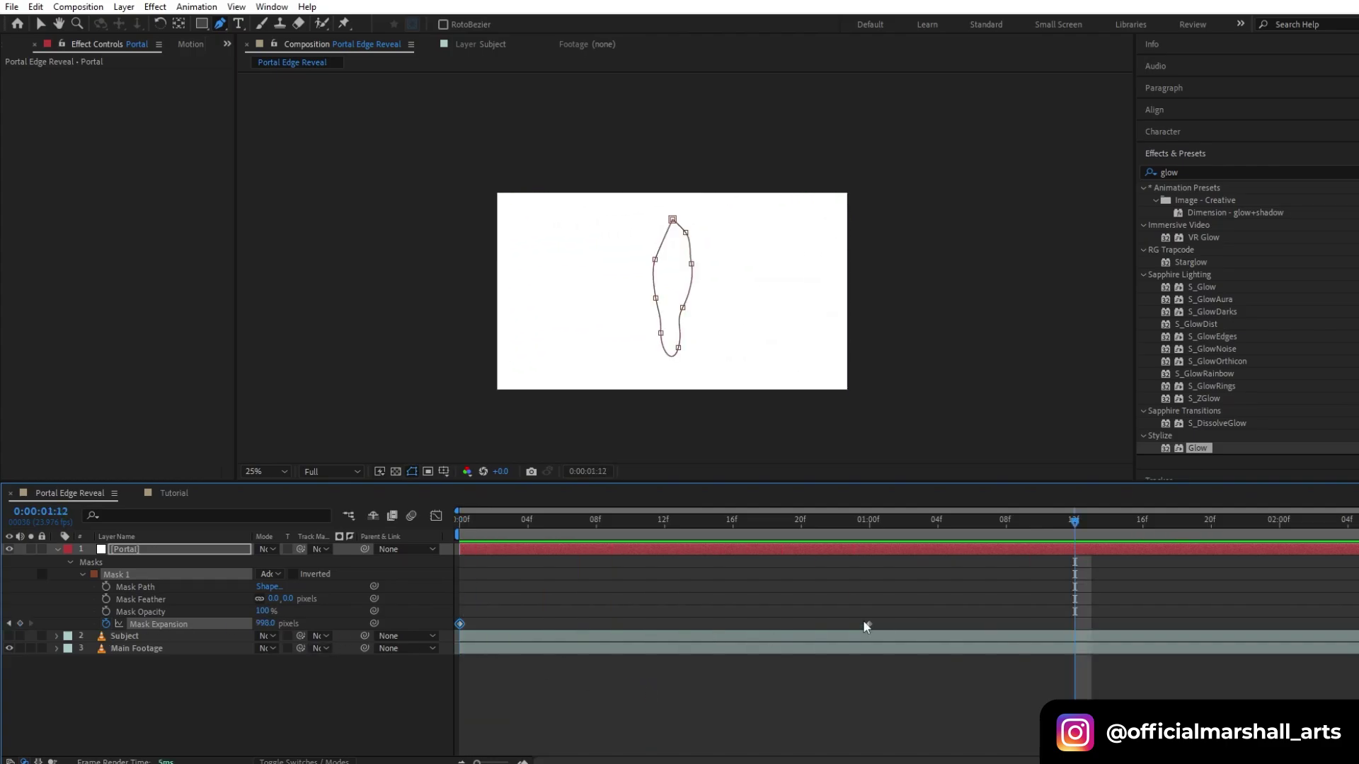
Apply Easy Ease to both Mask Expansion keyframes and extend the first keyframe's speed-graph handle to about frame 9.
left_click_drag(886, 622, 440, 643)
key("F9")
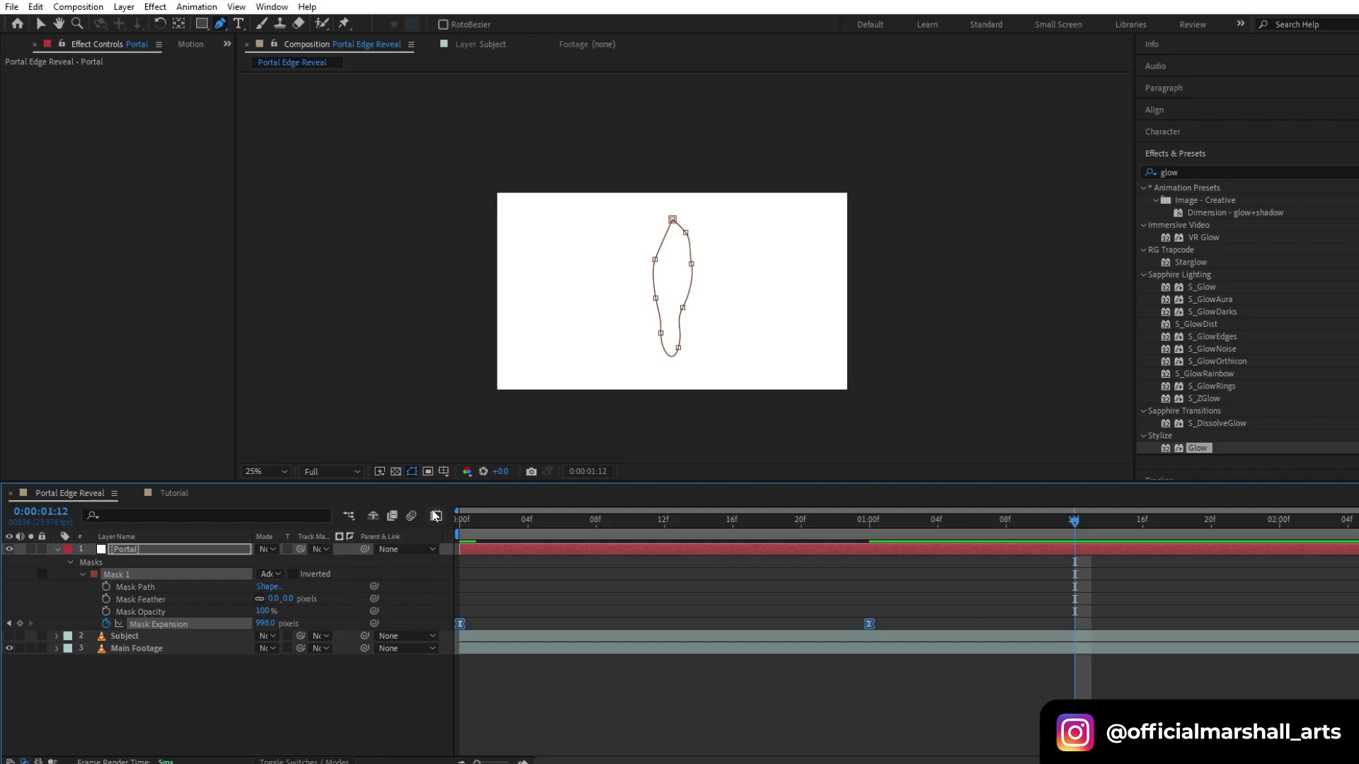
left_click(435, 516)
left_click(774, 747)
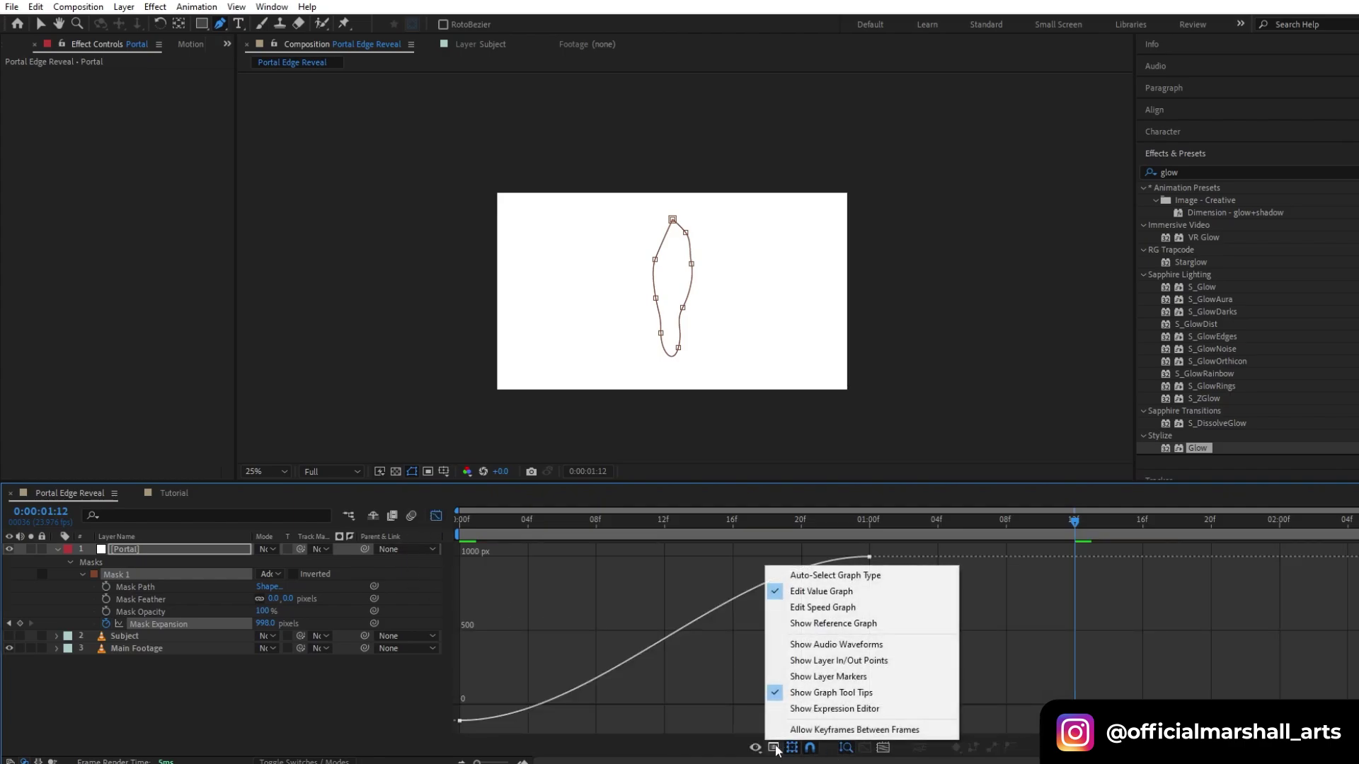
left_click(823, 607)
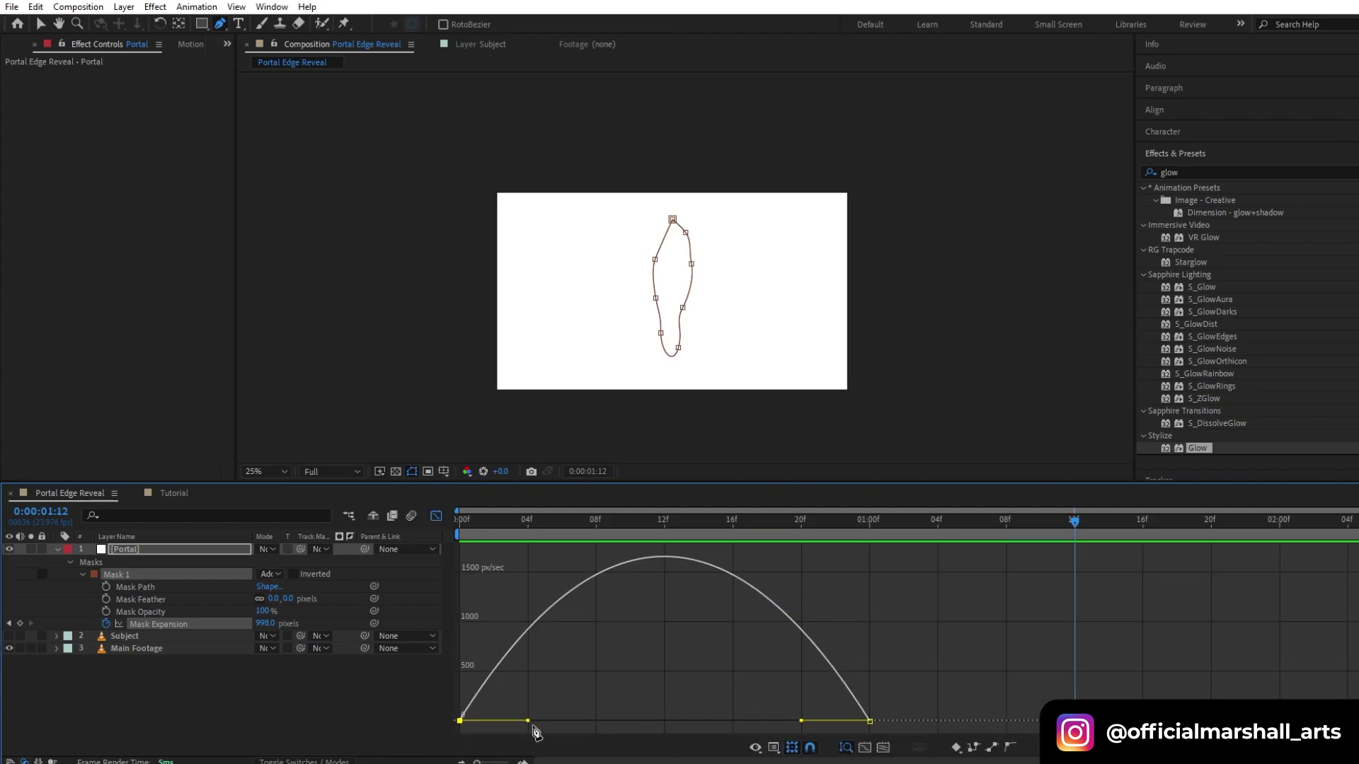
left_click_drag(532, 721, 616, 722)
key("space")
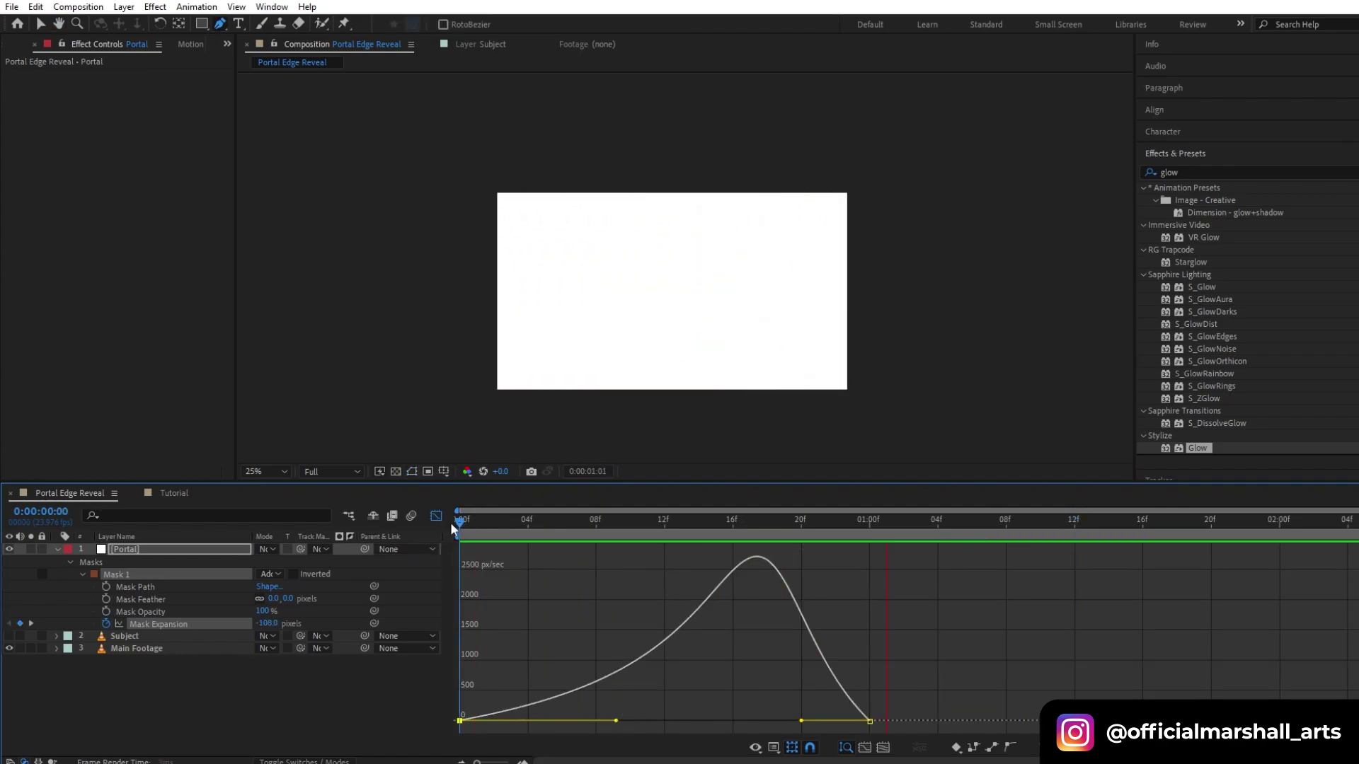
left_click(436, 517)
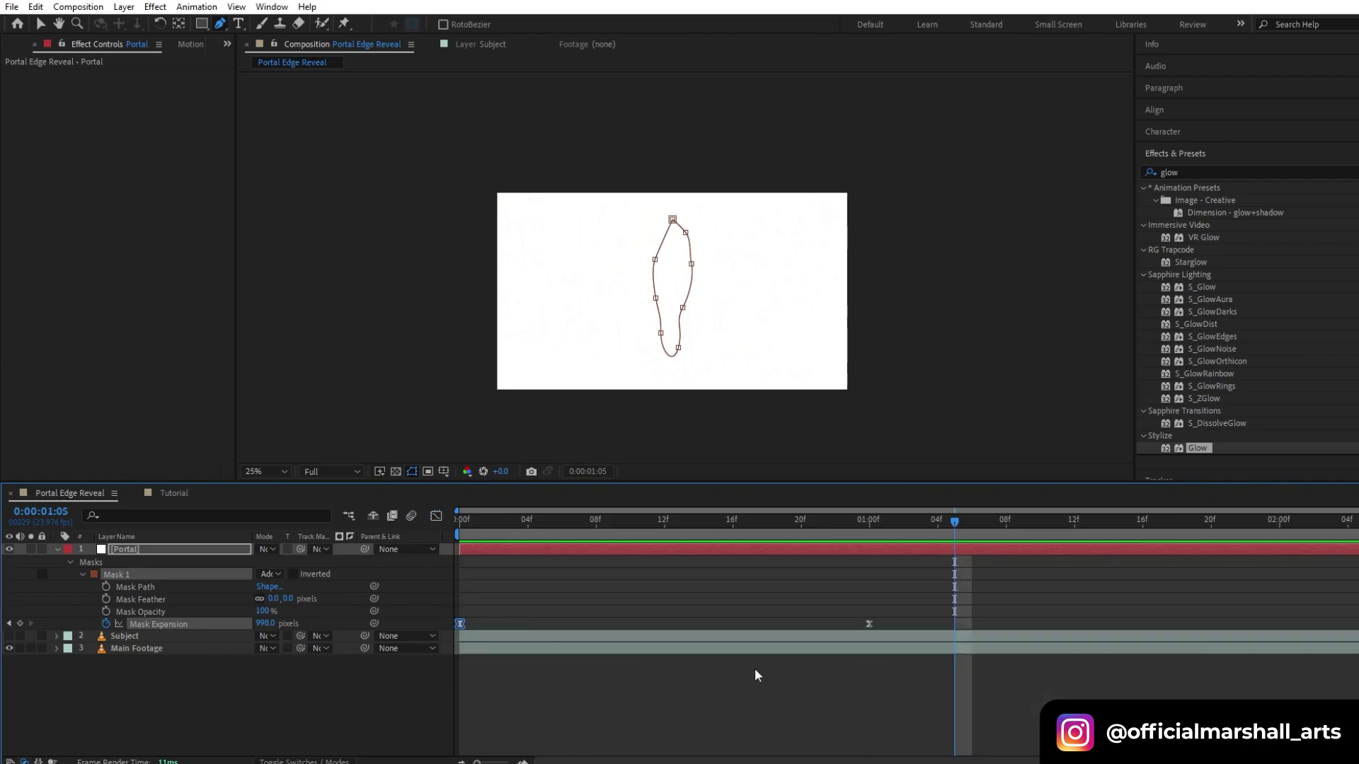
Apply the Turbulent Displace effect to the Portal layer.
left_click(766, 665)
left_click_drag(510, 524, 633, 565)
left_click(463, 523)
left_click(57, 550)
left_click(488, 550)
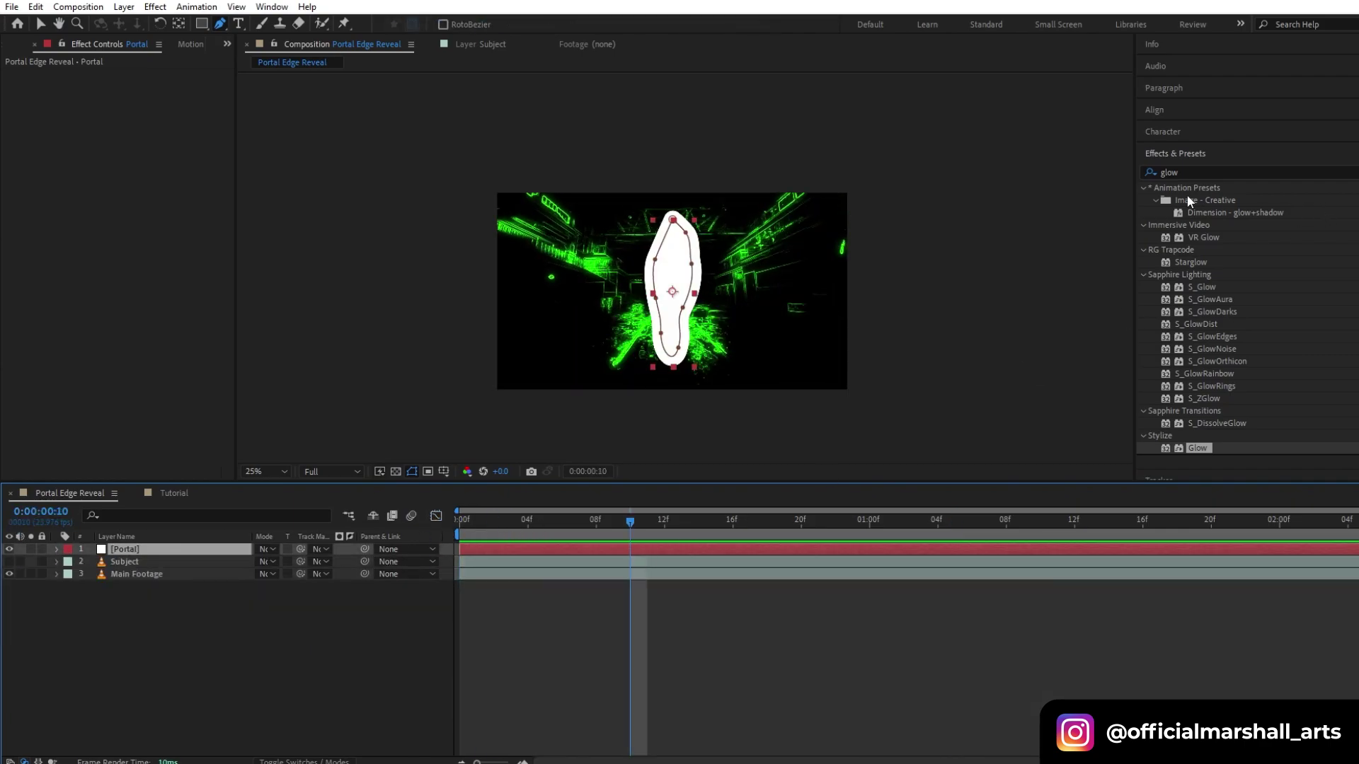
left_click(1174, 172)
type("tur")
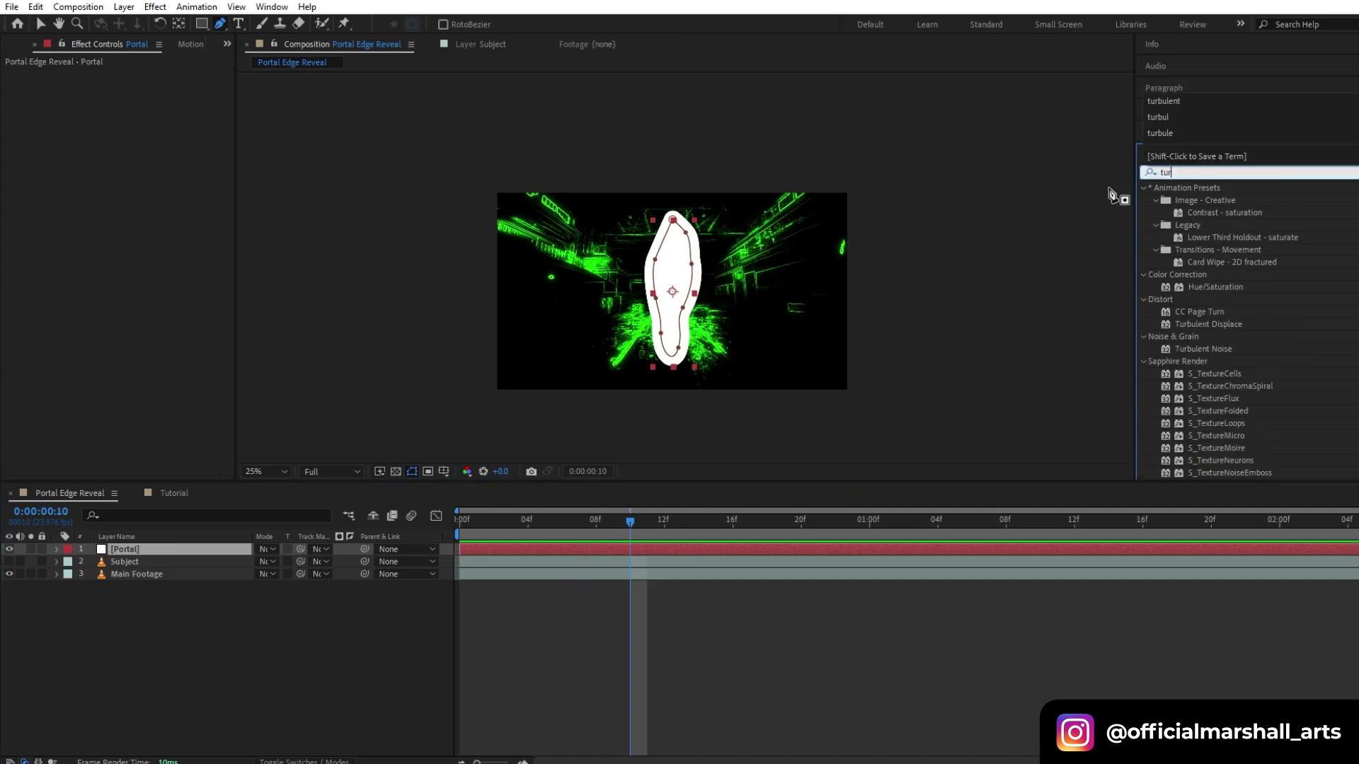
type("bulent")
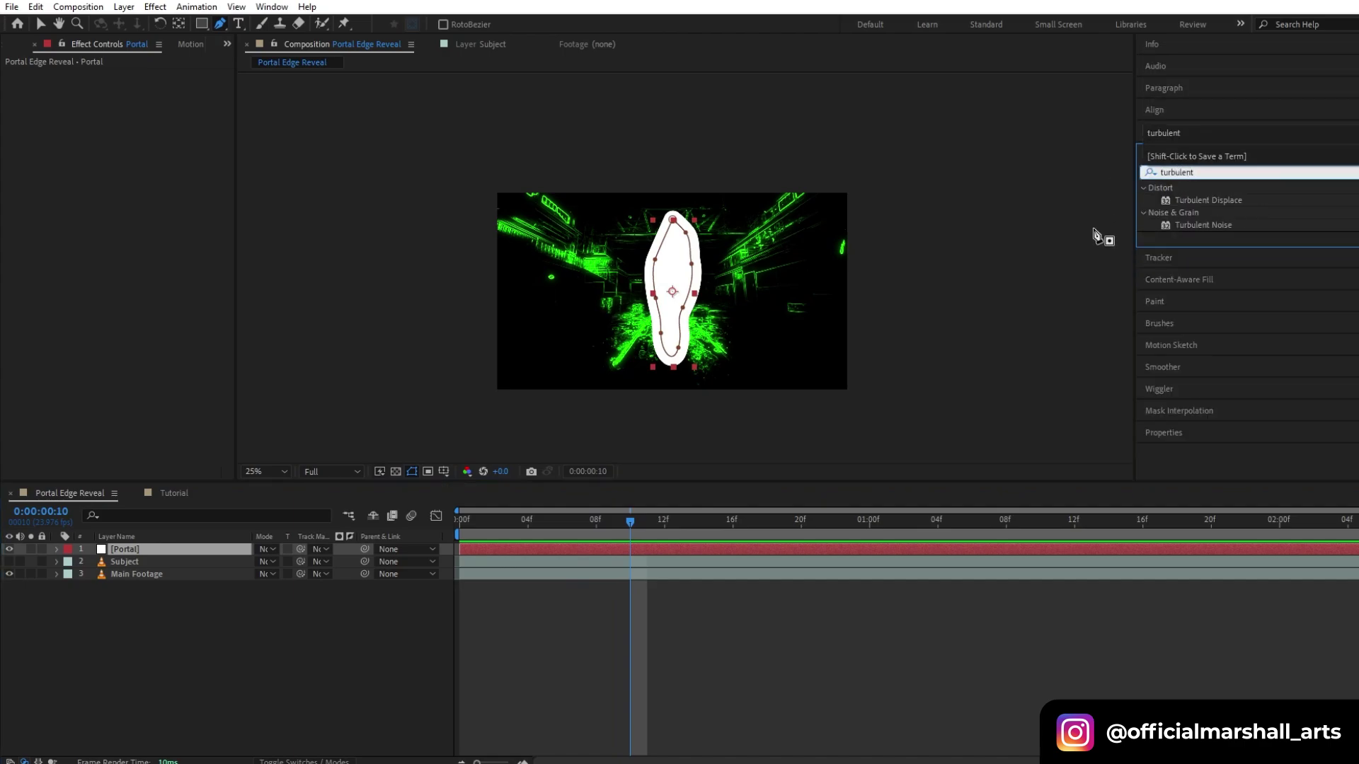
left_click_drag(1177, 204, 591, 549)
key("v")
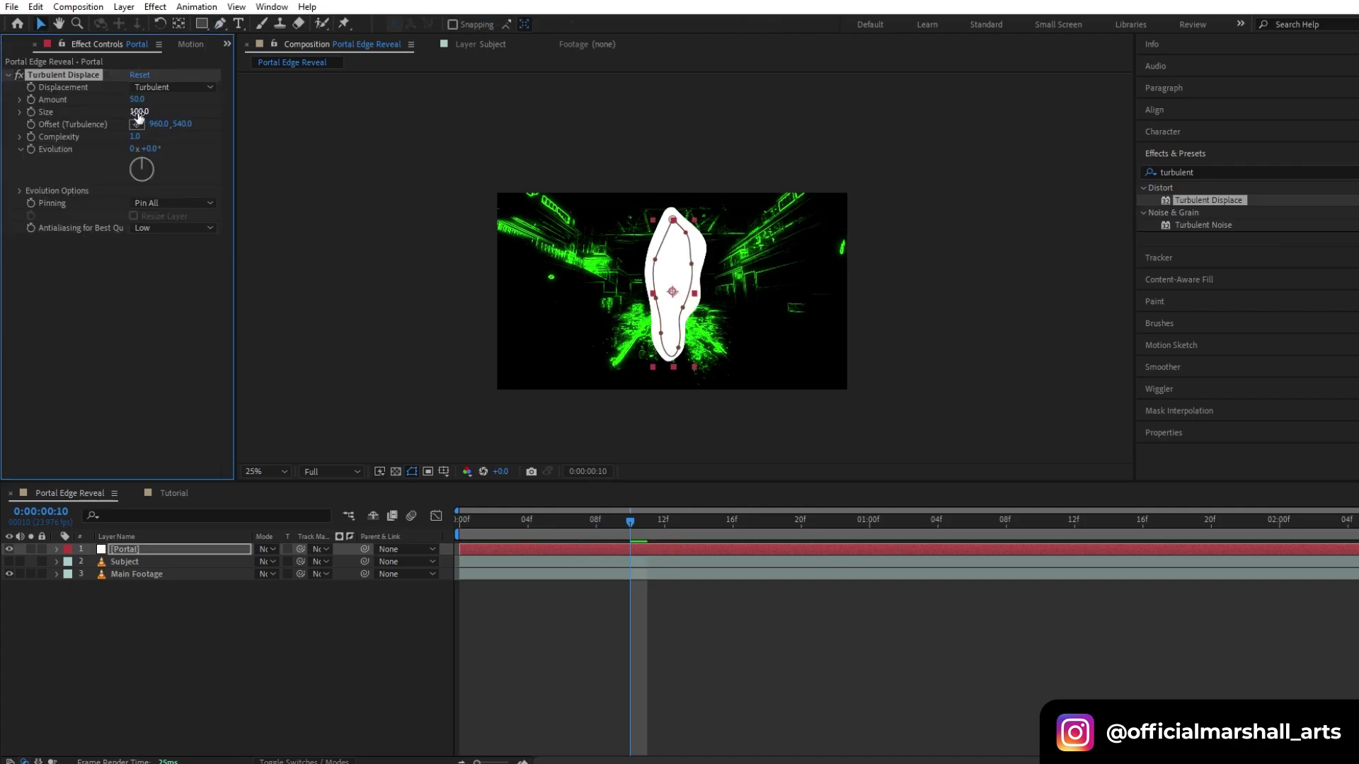
Set Turbulent Displace to amount 55 and size 71, and drive its Evolution with the expression time*500.
mouse_move(138, 116)
left_mouse_down()
mouse_move(170, 120)
mouse_move(104, 113)
mouse_move(170, 104)
mouse_move(136, 109)
mouse_move(149, 124)
left_mouse_up()
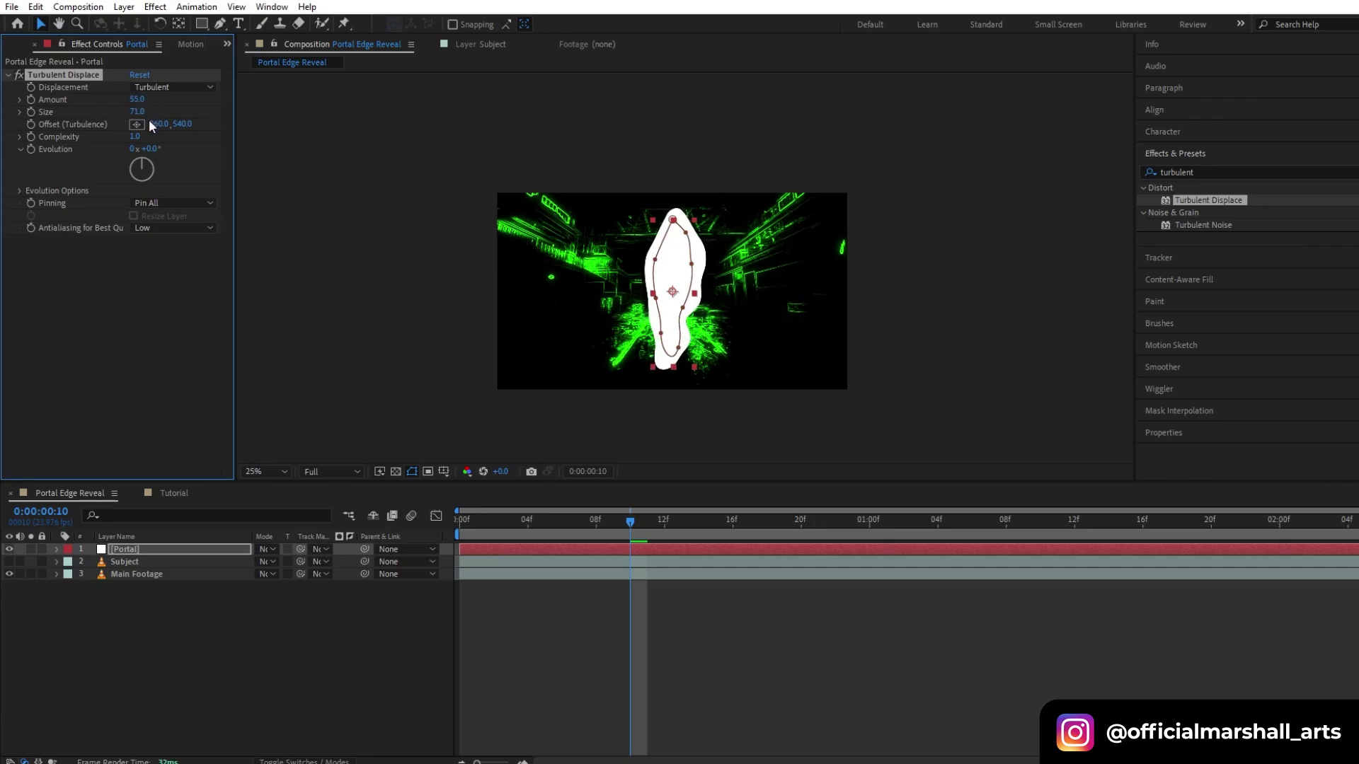
left_click(31, 150, "alt")
type("time*500")
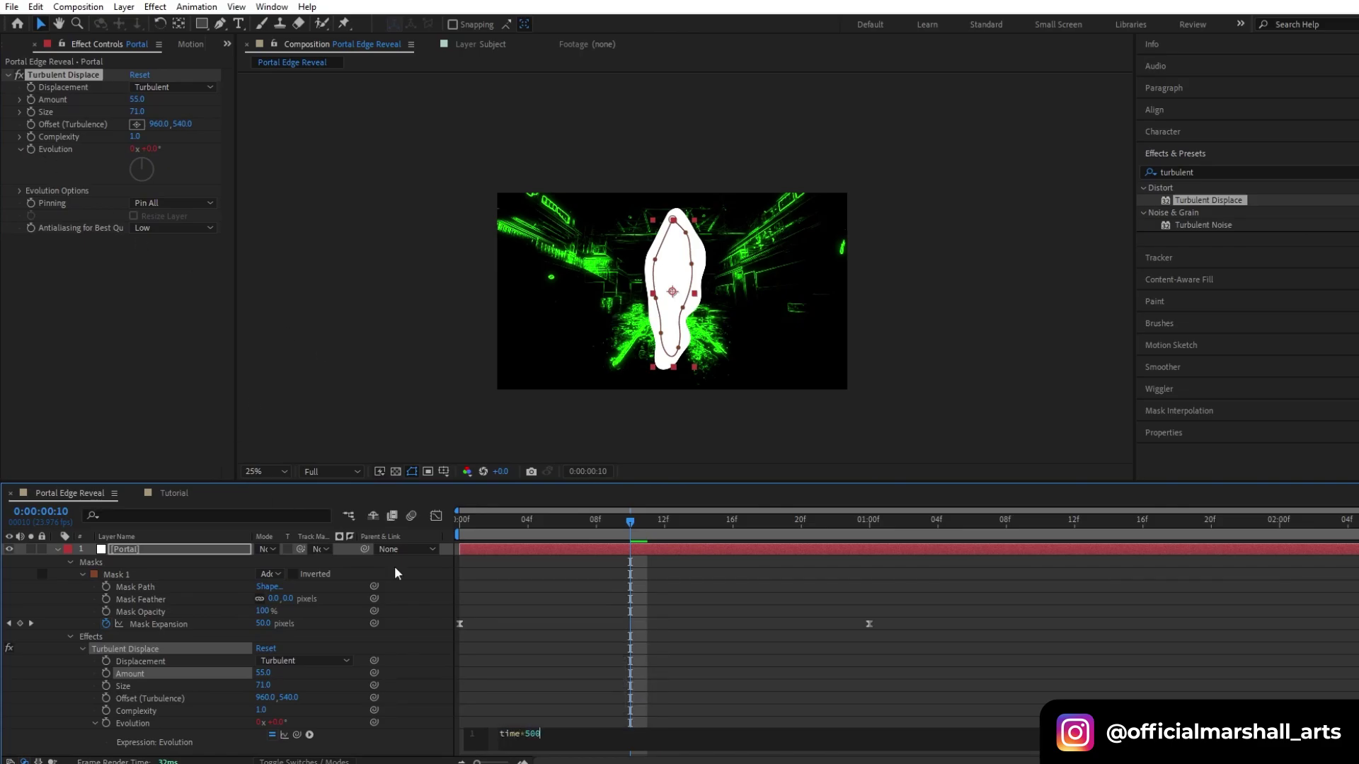
left_click(476, 503)
left_click_drag(476, 525, 510, 525)
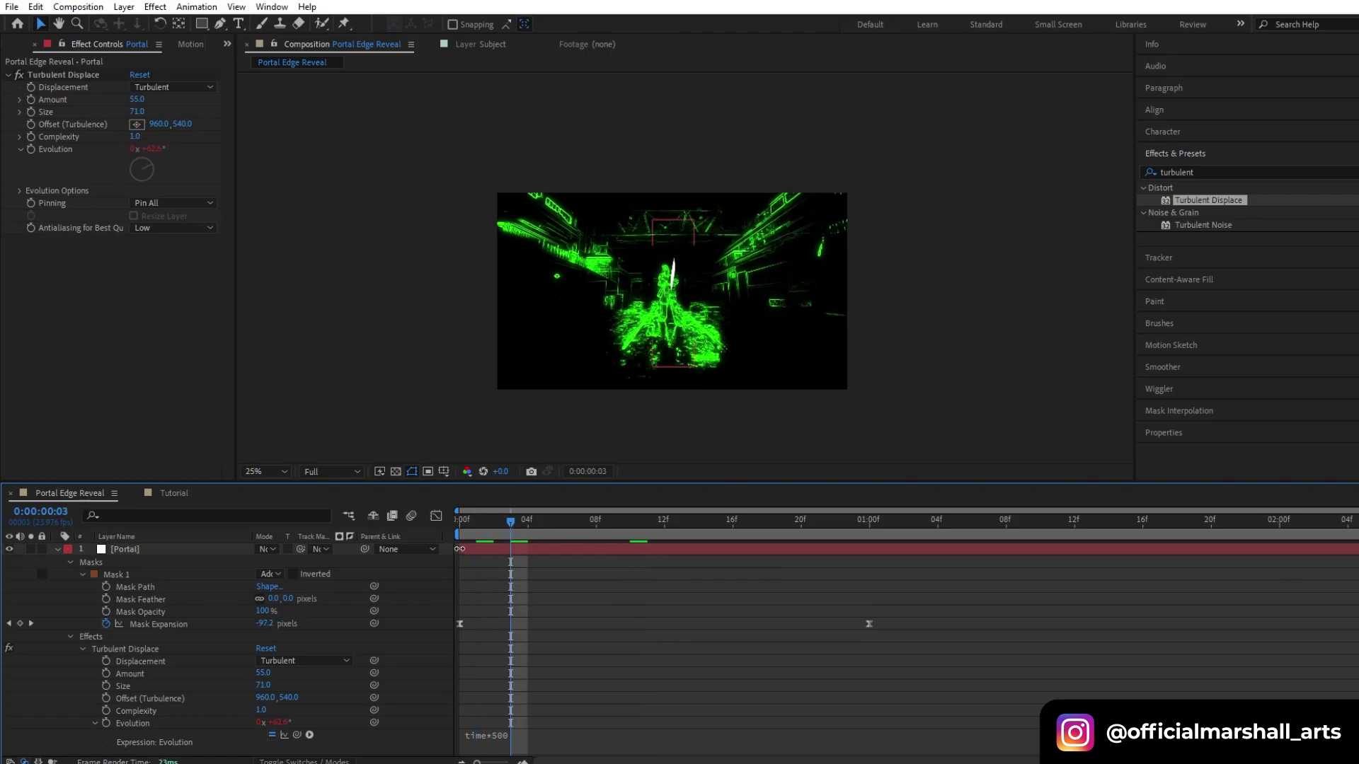
Raise the Turbulent Displace complexity to 10 and amount to 91, and preview the portal from the first frame.
left_click_drag(512, 529, 733, 566)
left_click_drag(136, 142, 153, 141)
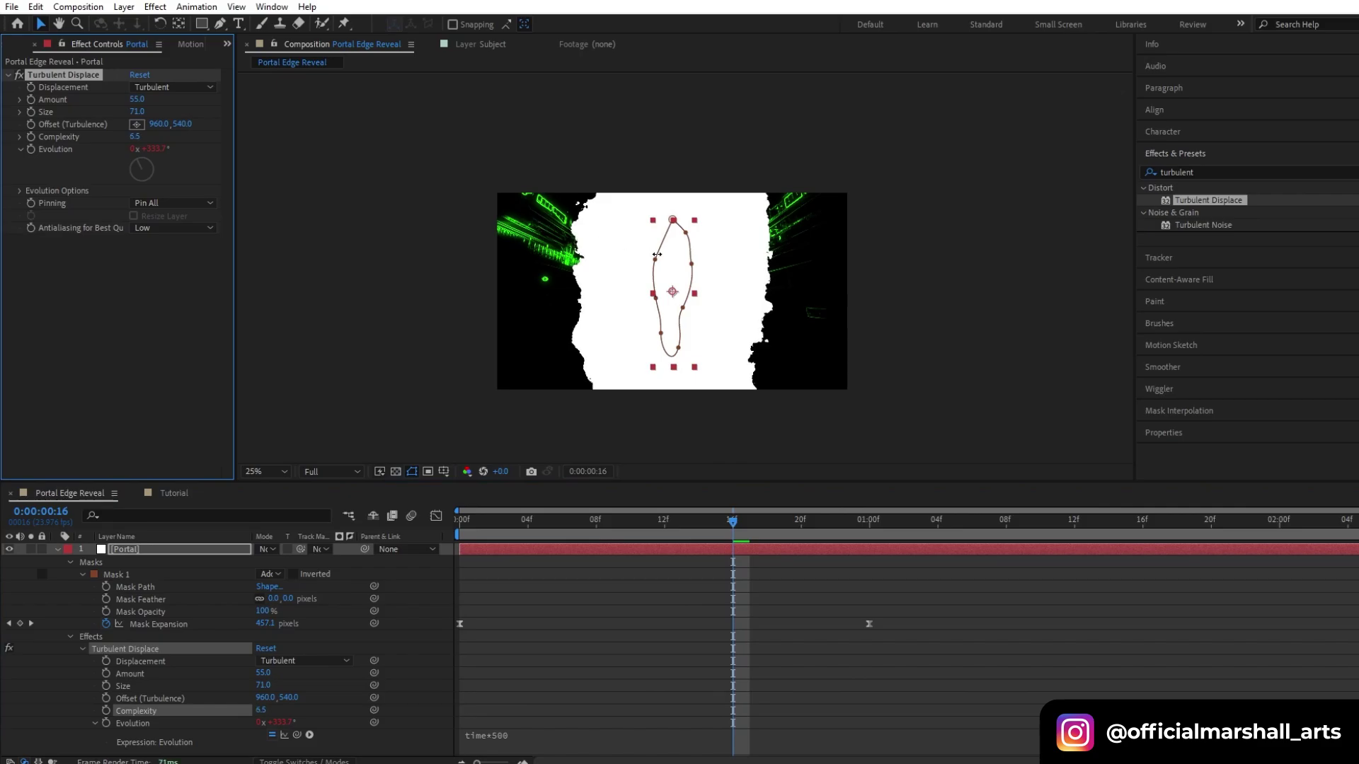
left_click_drag(883, 257, 683, 273)
mouse_move(577, 536)
left_mouse_down()
mouse_move(511, 541)
mouse_move(797, 554)
mouse_move(555, 552)
mouse_move(579, 555)
left_mouse_up()
left_click_drag(140, 104, 204, 140)
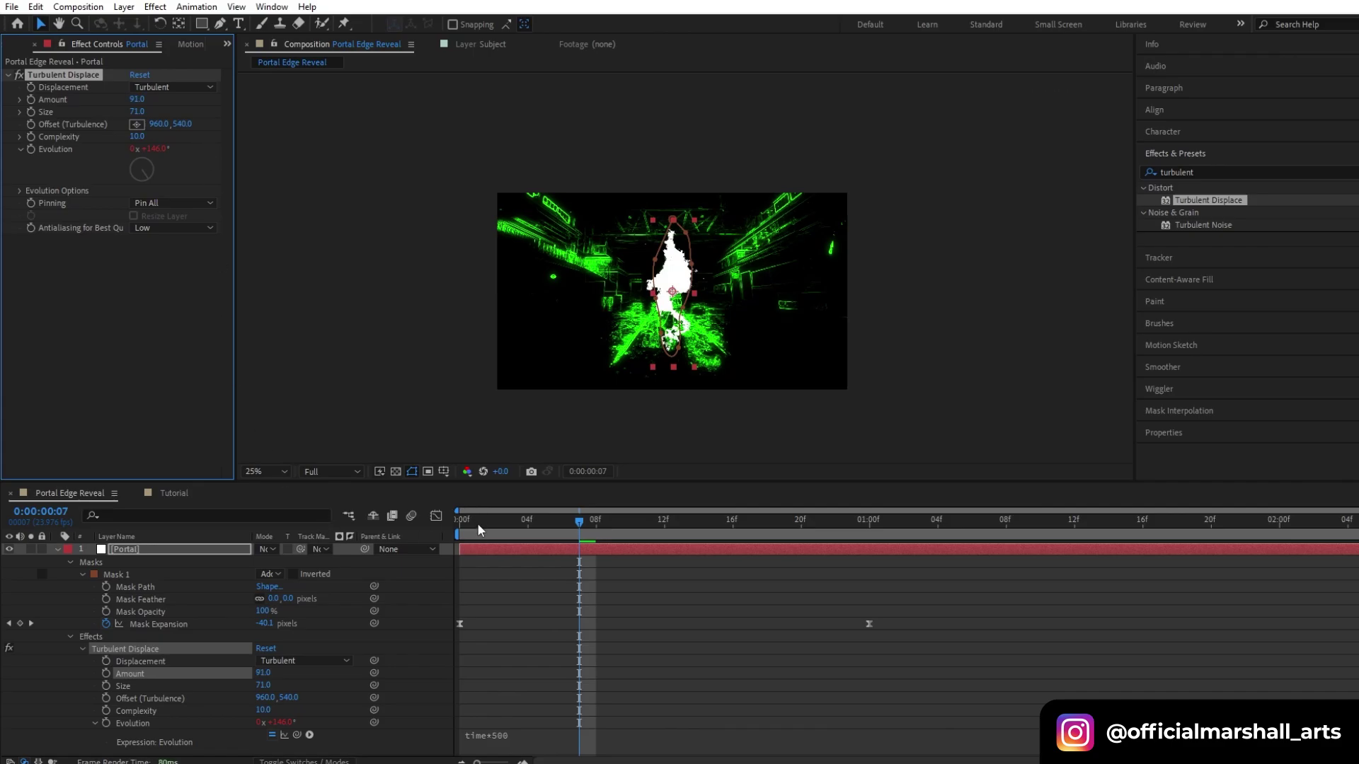
left_click_drag(477, 526, 457, 530)
key("space")
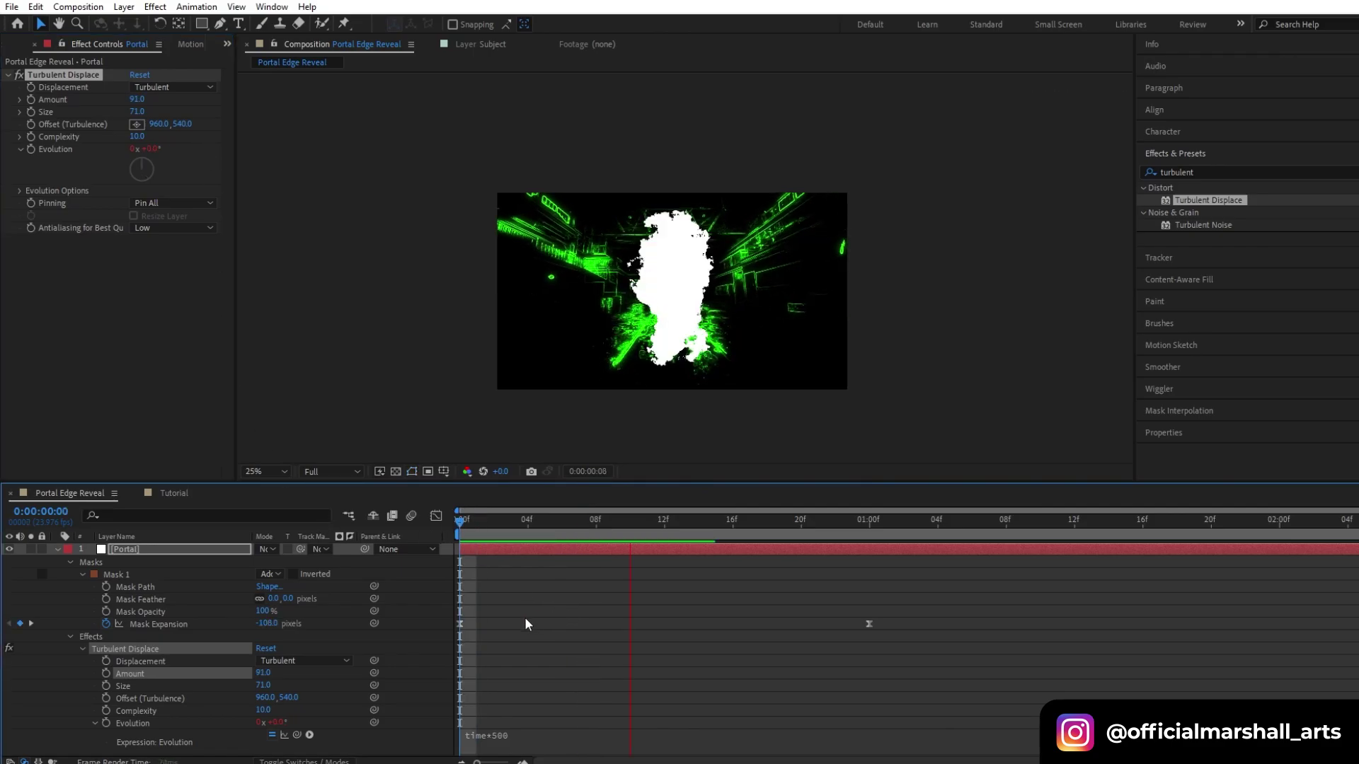
key("space")
Collapse the Portal layer's properties and move the layer directly below Subject in the stack.
left_click_drag(461, 522, 545, 522)
key("u")
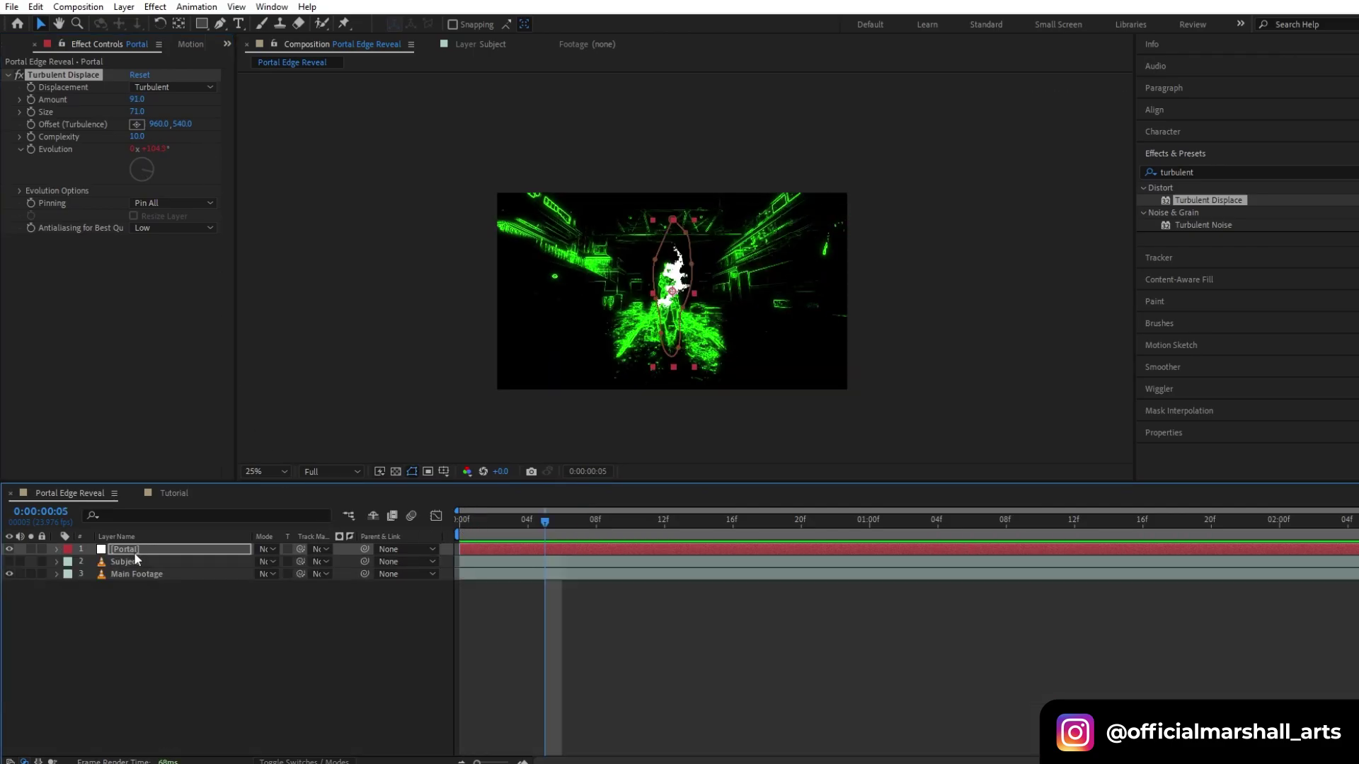
left_click_drag(139, 551, 161, 568)
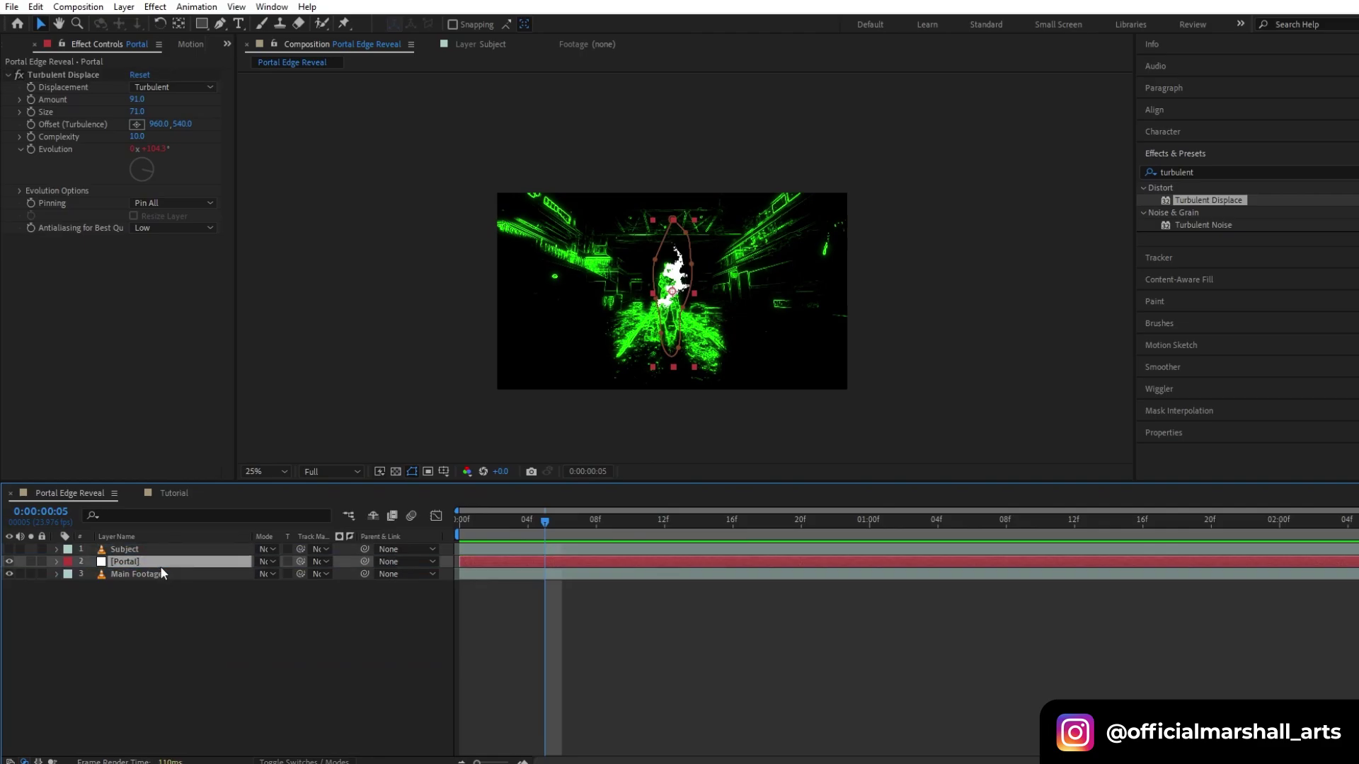
Duplicate the Main Footage layer and rename the upper copy Matte.
left_click(164, 575)
key("ctrl+d")
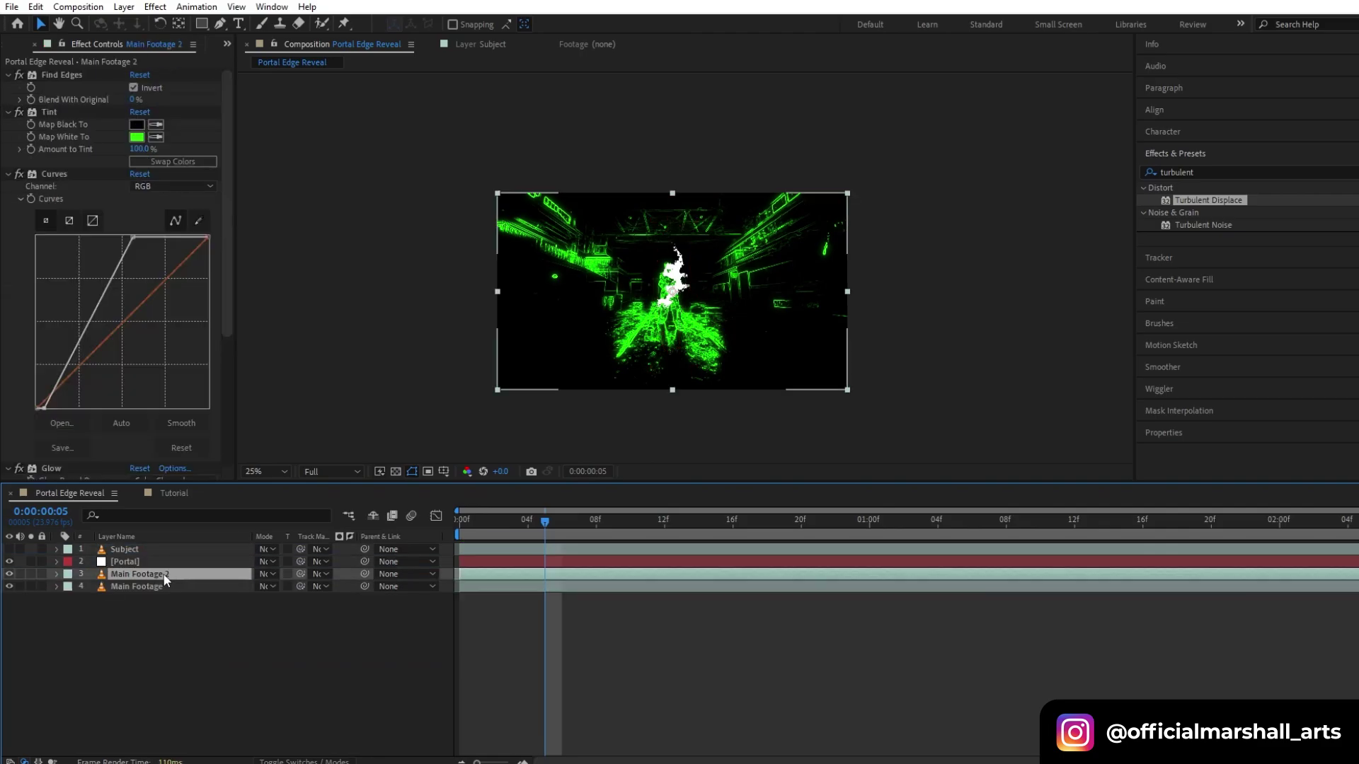
key("Return")
type("Matte")
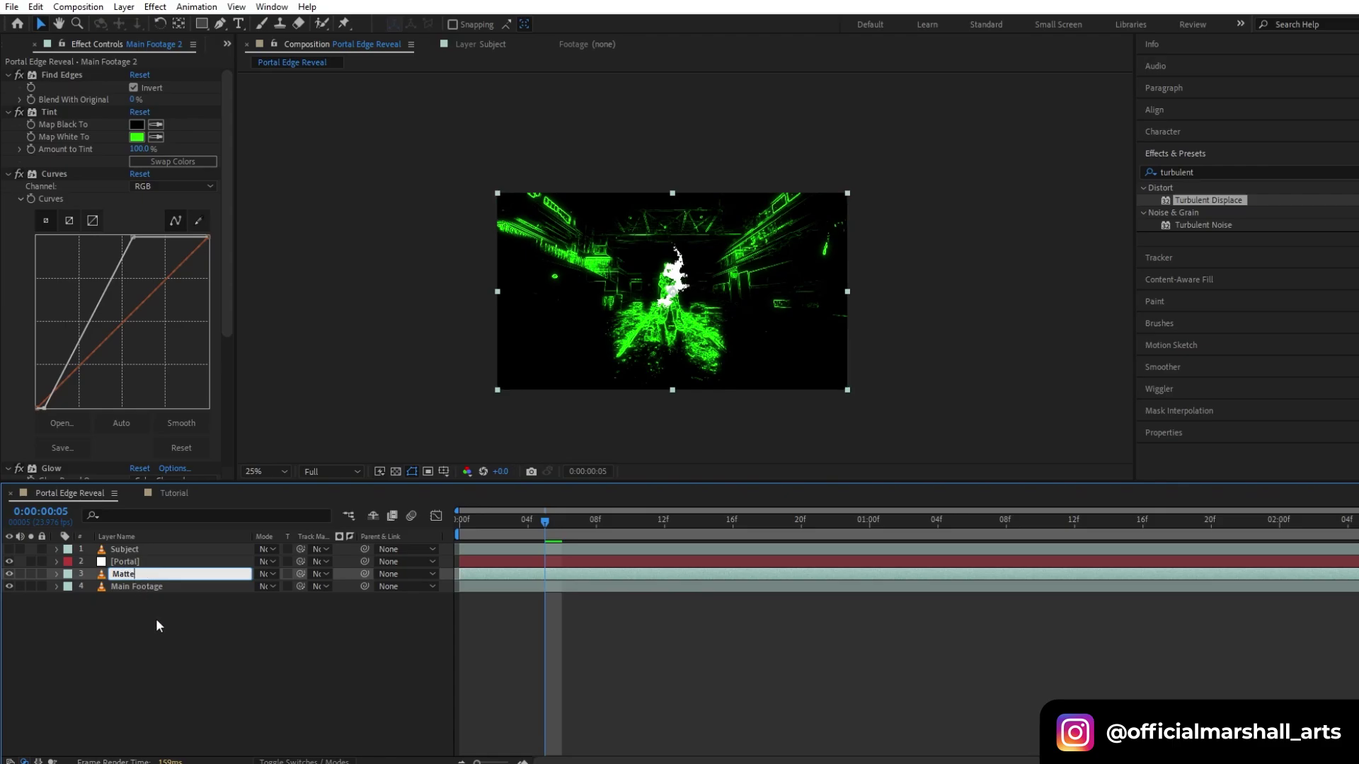
key("Return")
Collapse and disable the Find Edges, Tint, Curves and Glow effects on the Matte layer.
left_click(9, 112)
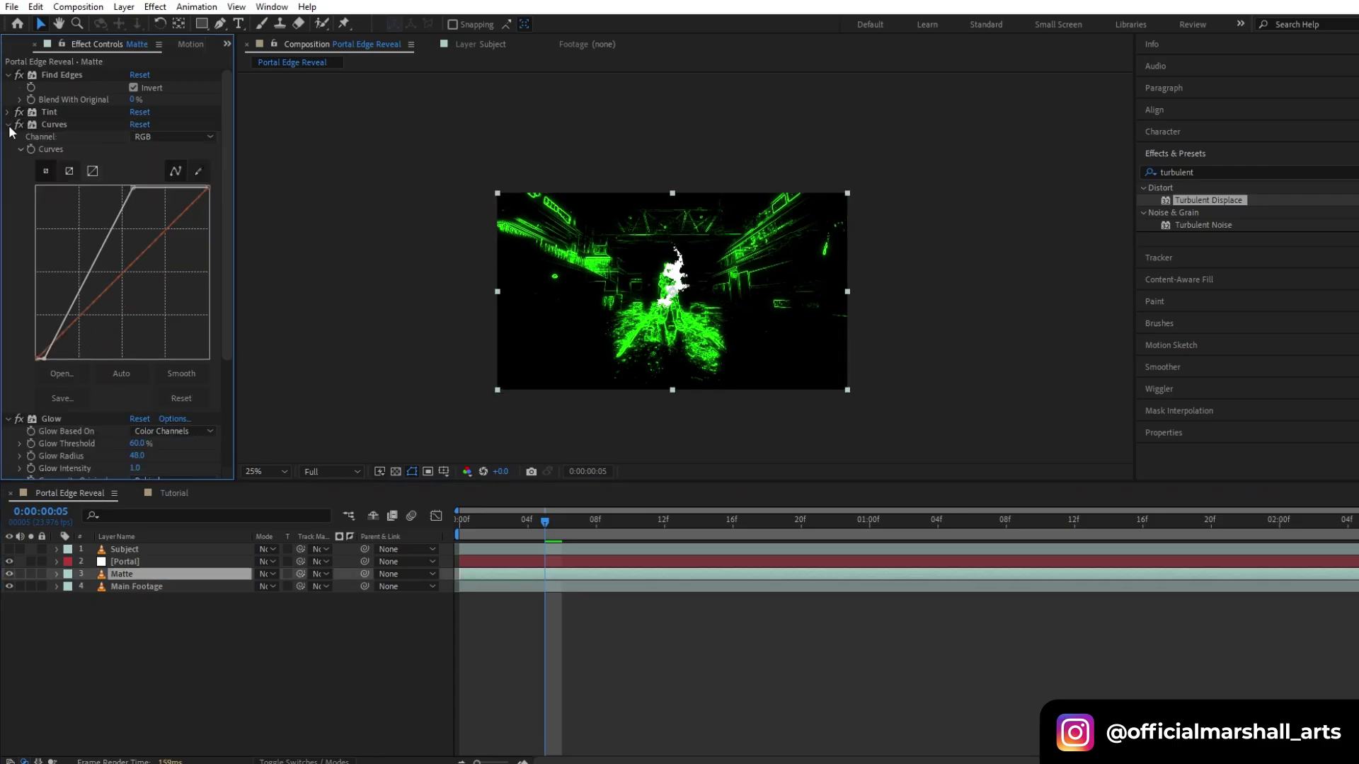
left_click(7, 124)
left_click(7, 137)
left_click(7, 74)
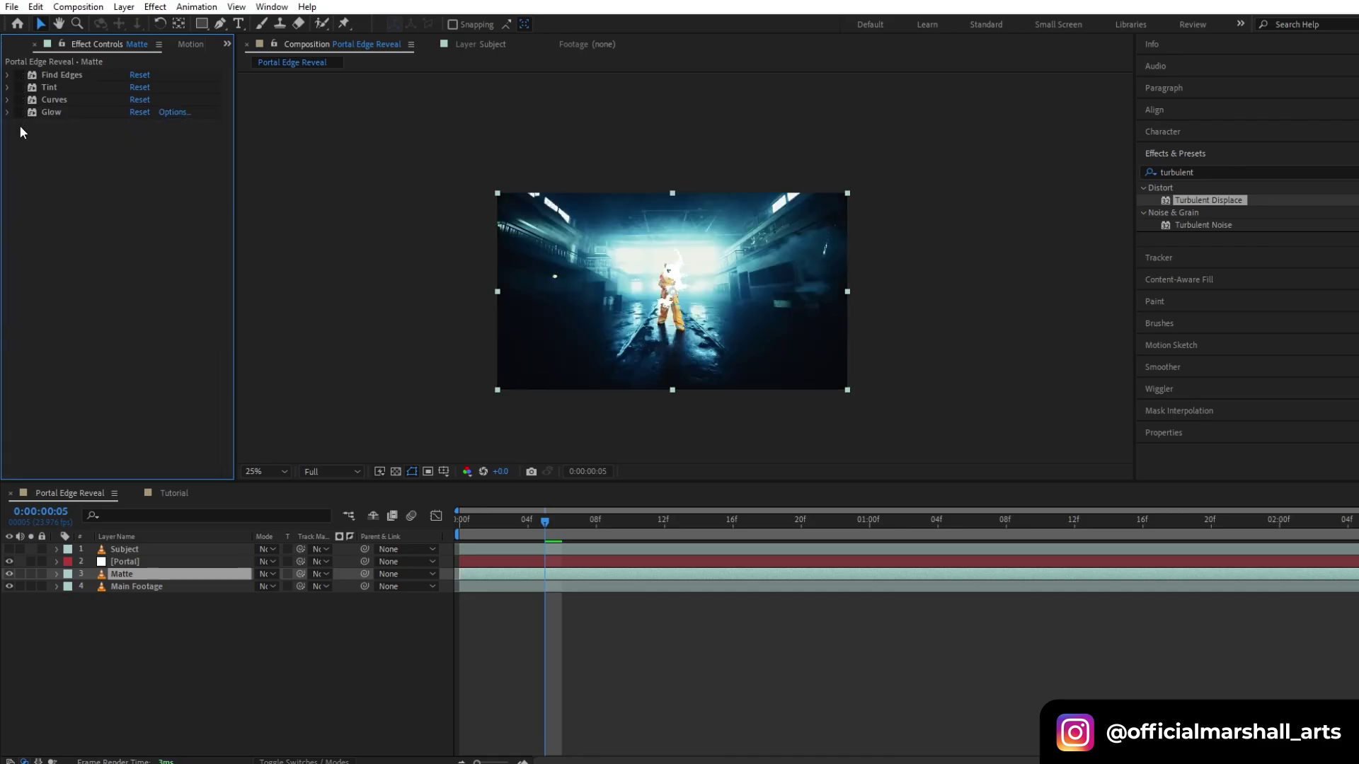
Set Portal as the track matte for the Matte layer and preview the reveal from the first frame.
left_click(227, 571)
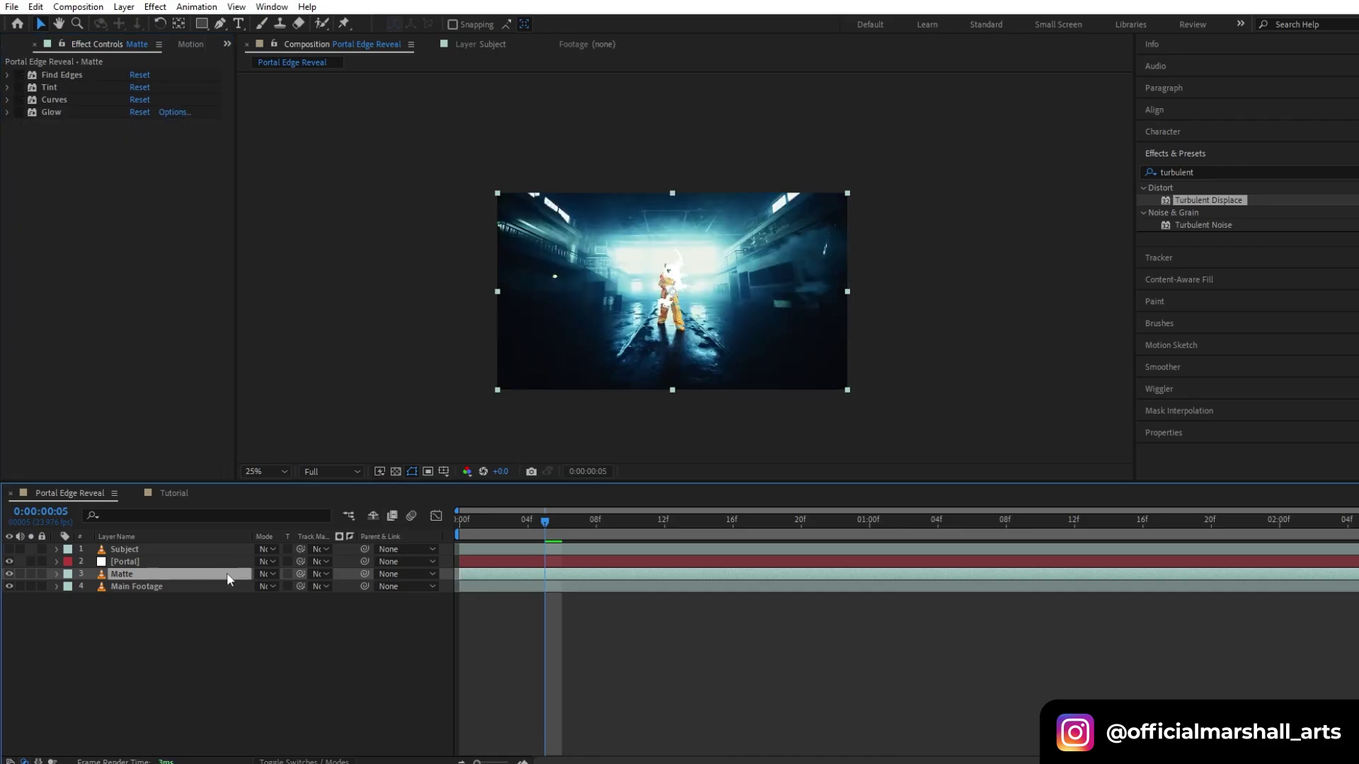
left_click(324, 574)
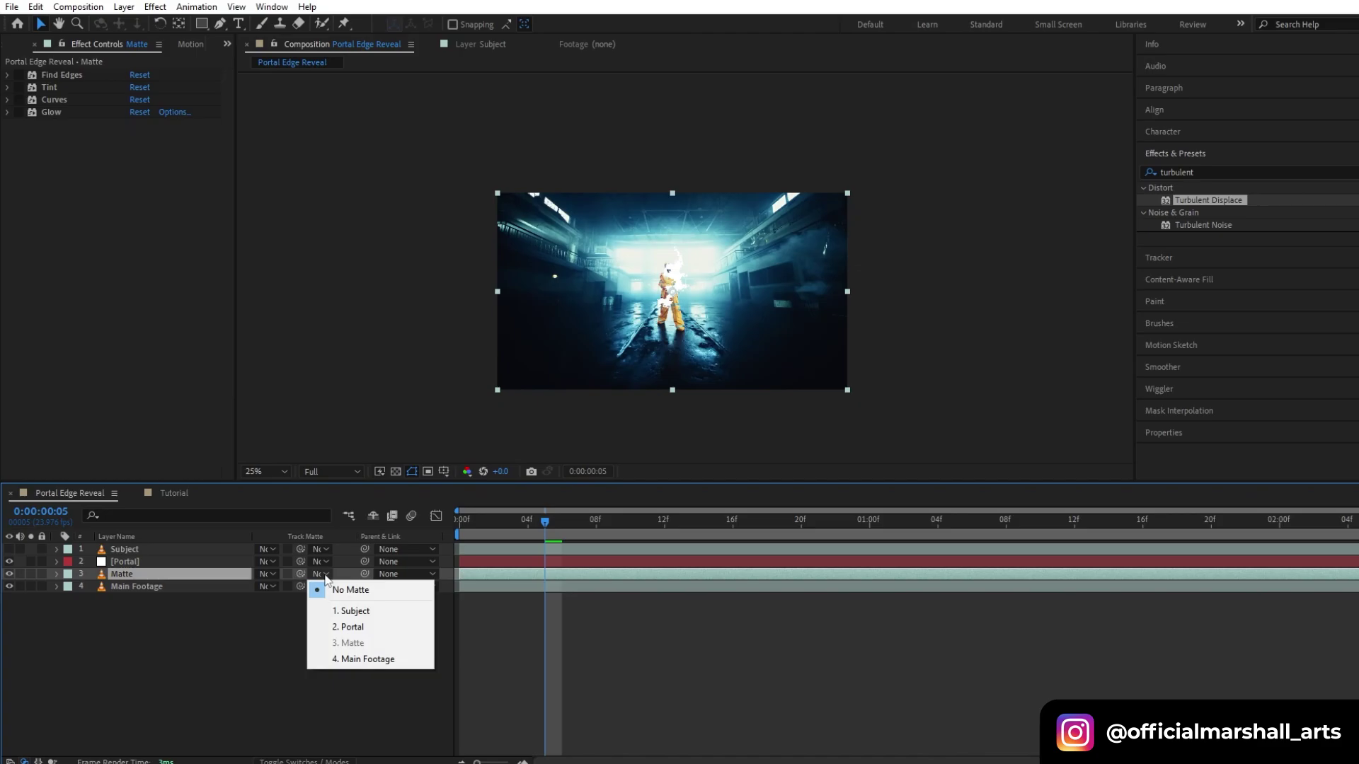
left_click(349, 627)
left_click(460, 524)
key("shift+slash")
key("space")
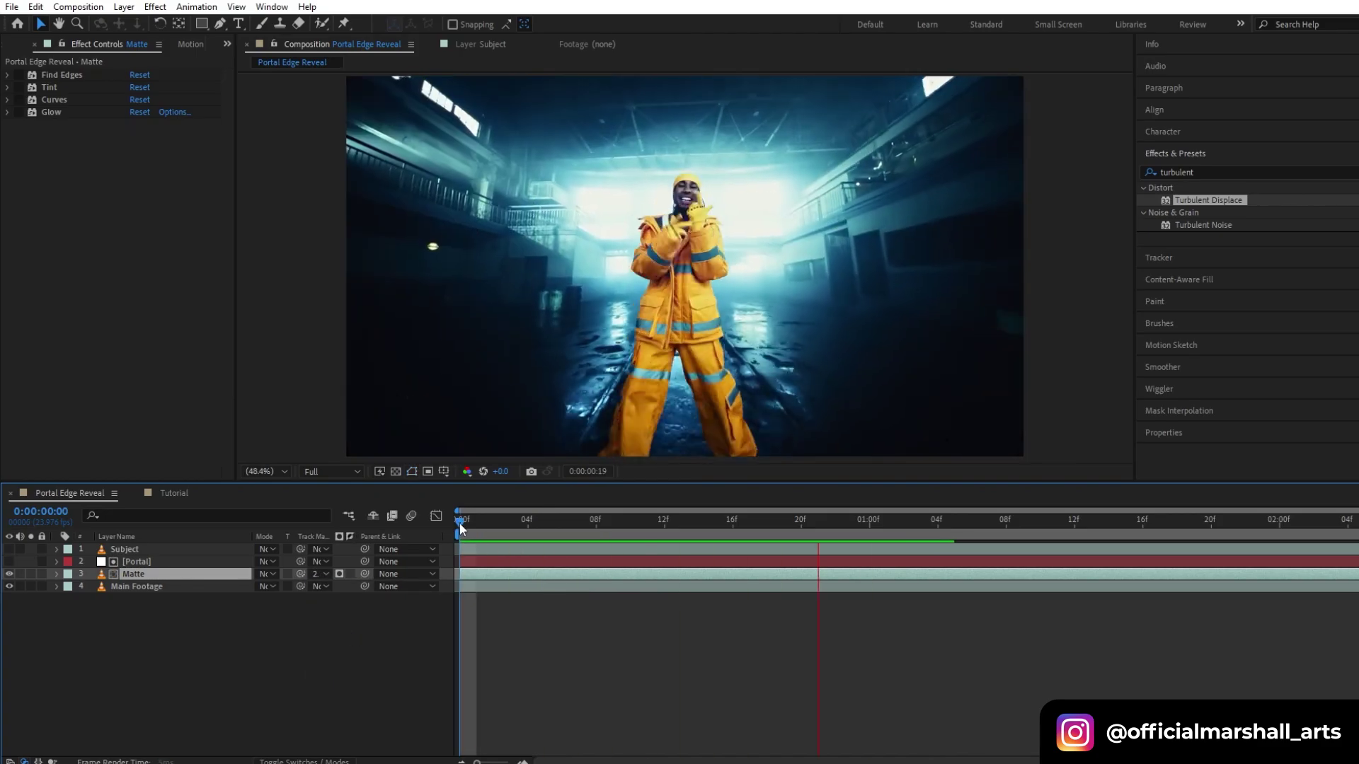
key("space")
Duplicate the Portal layer and place the copy between Matte and Main Footage.
left_click(145, 561)
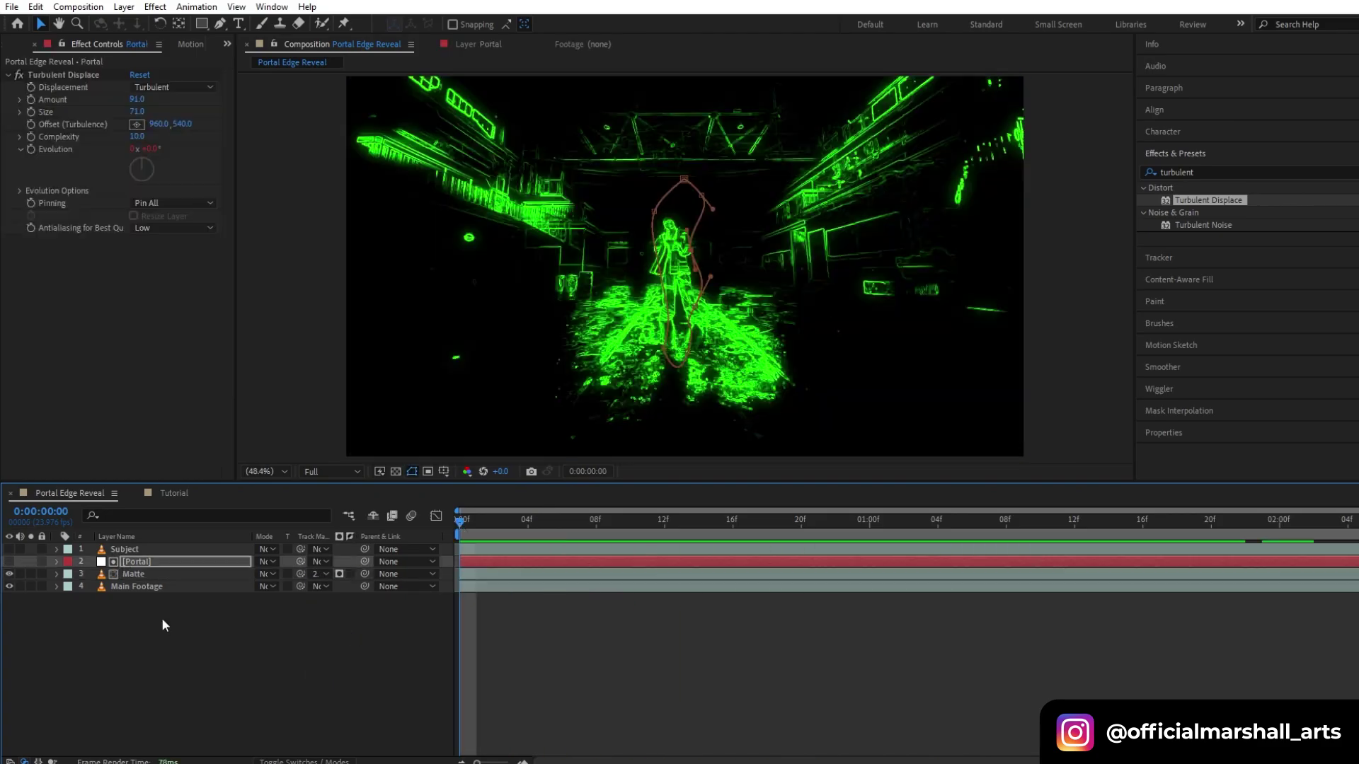
key("ctrl+d")
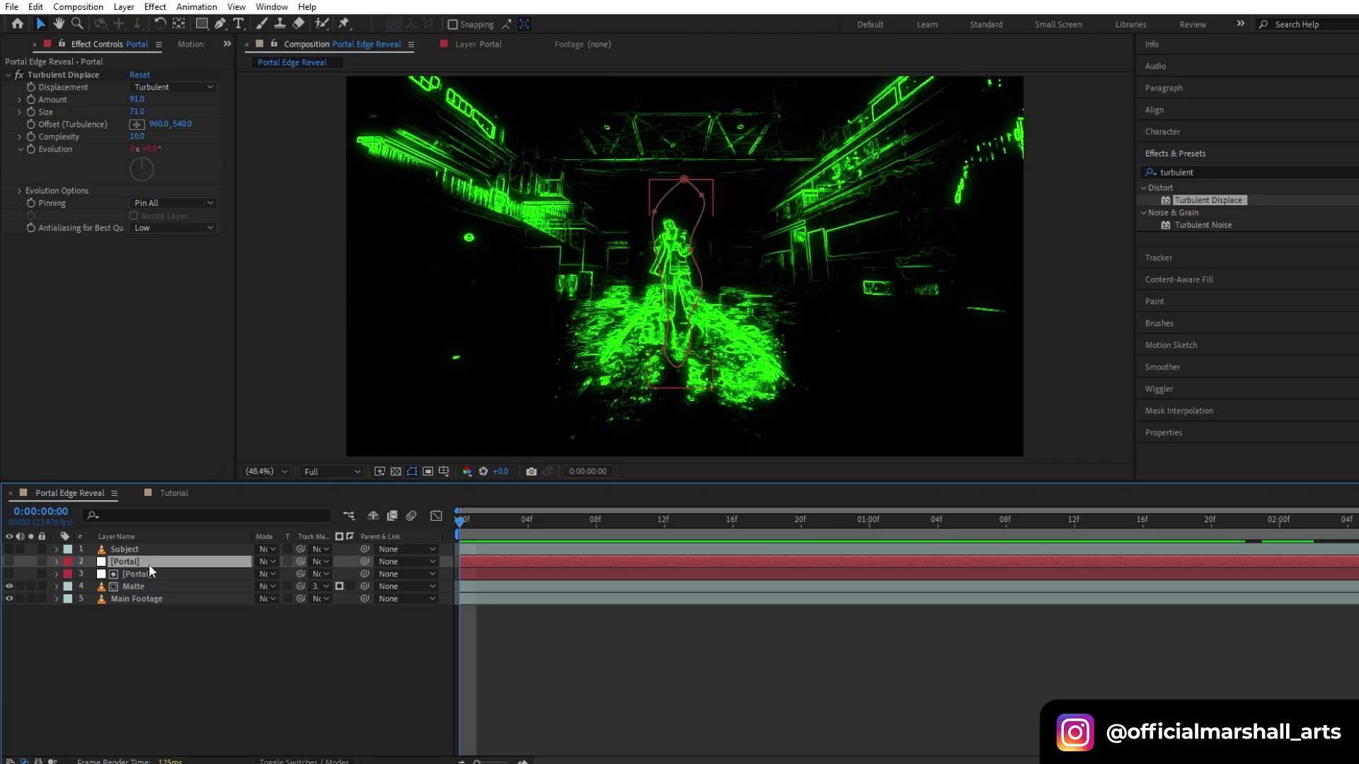
left_click_drag(145, 563, 150, 591)
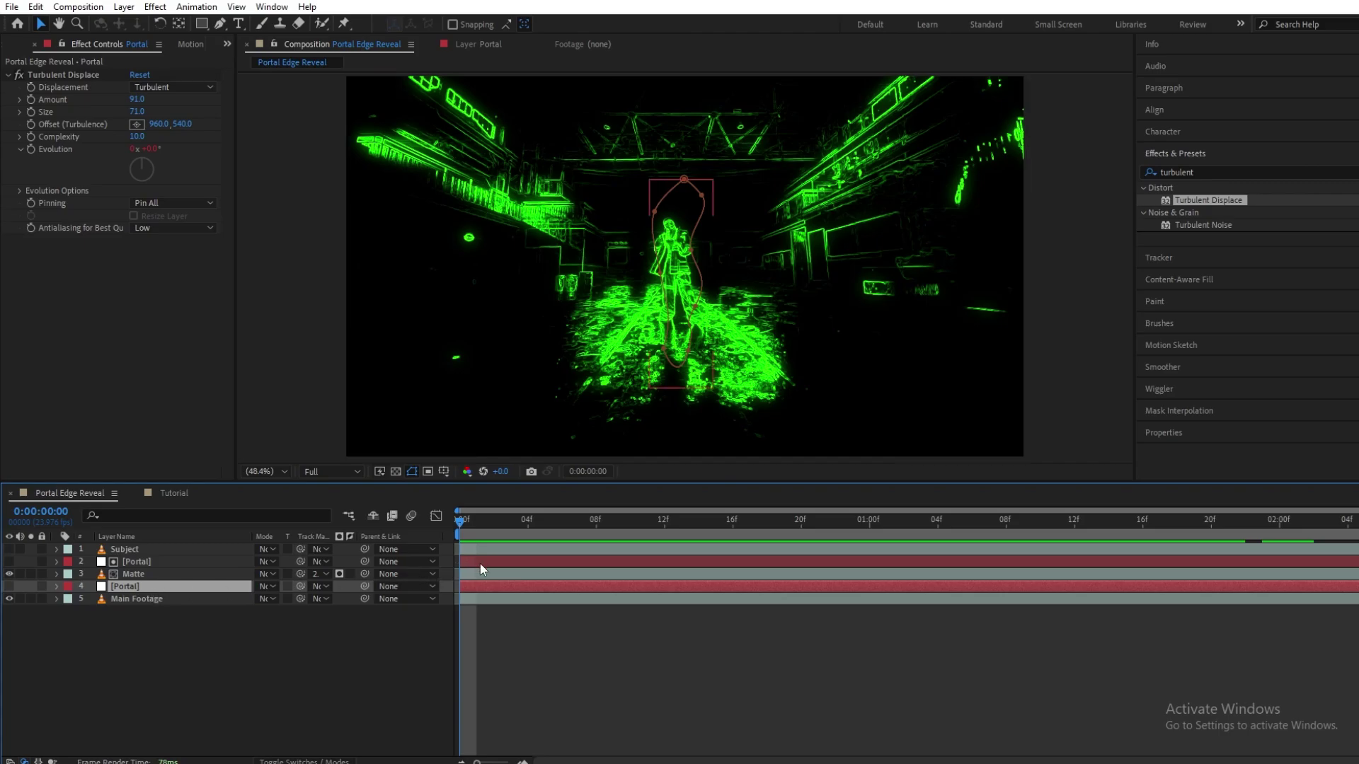
Shift the upper Portal layer to start at frame 5 and the lower Portal layer at frame 3.
left_click_drag(480, 564, 567, 556)
left_click_drag(495, 586, 554, 582)
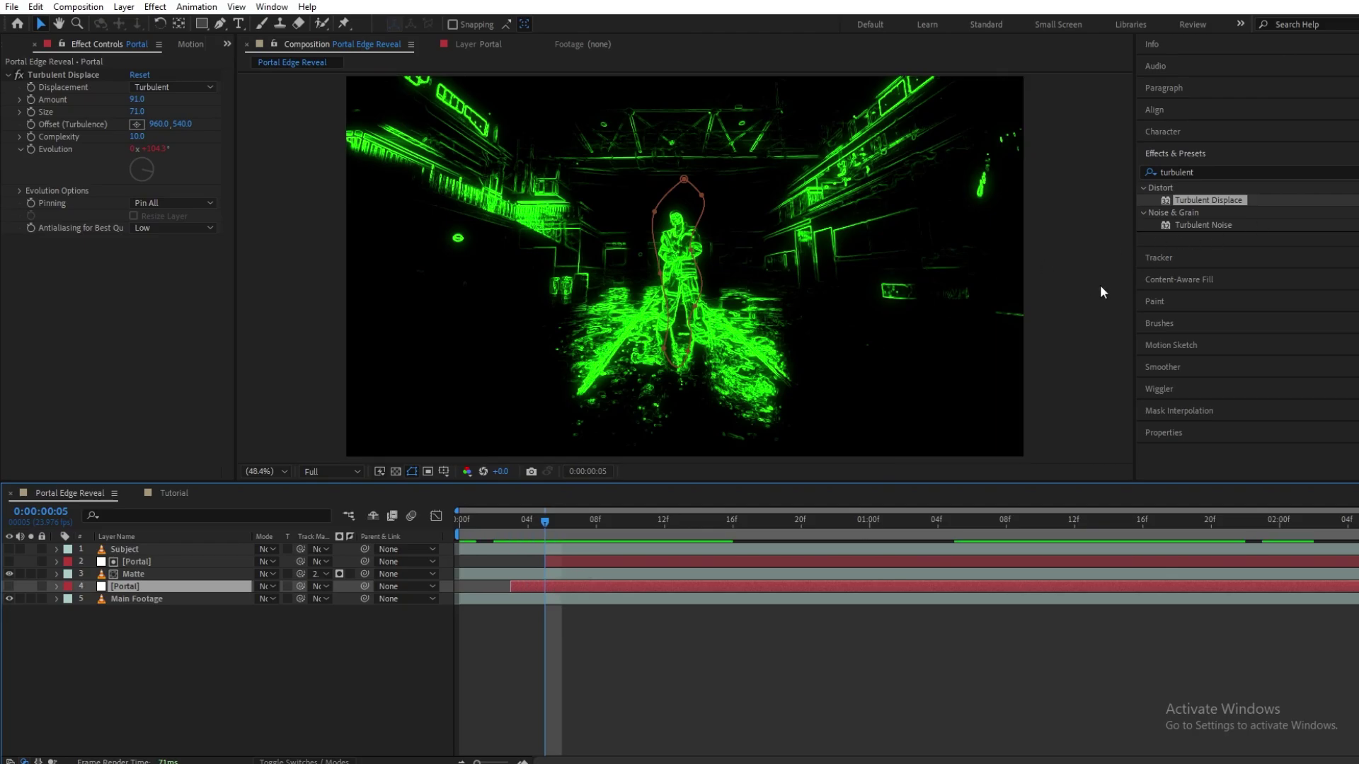
Find the Tint effect and apply it to the lower Portal layer.
left_click(1353, 172)
left_click(1318, 175)
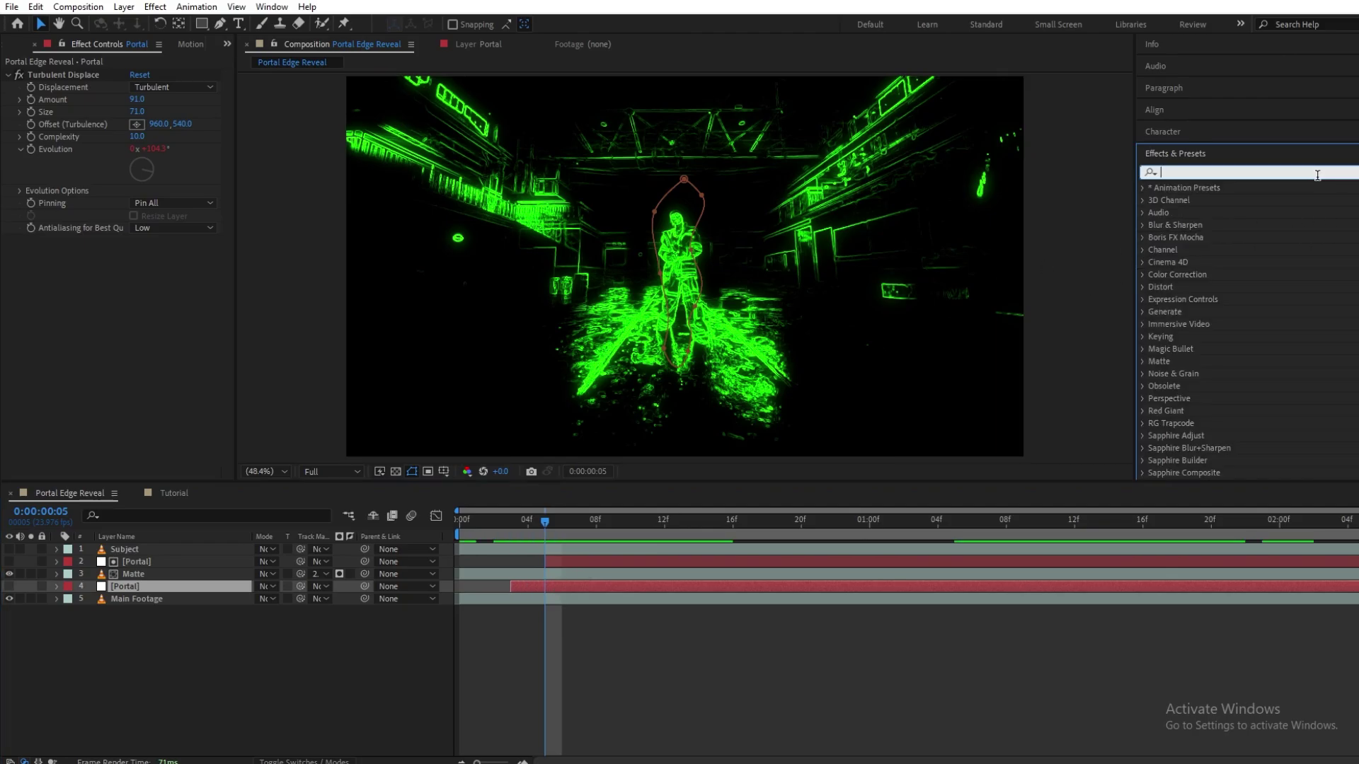
type("tint")
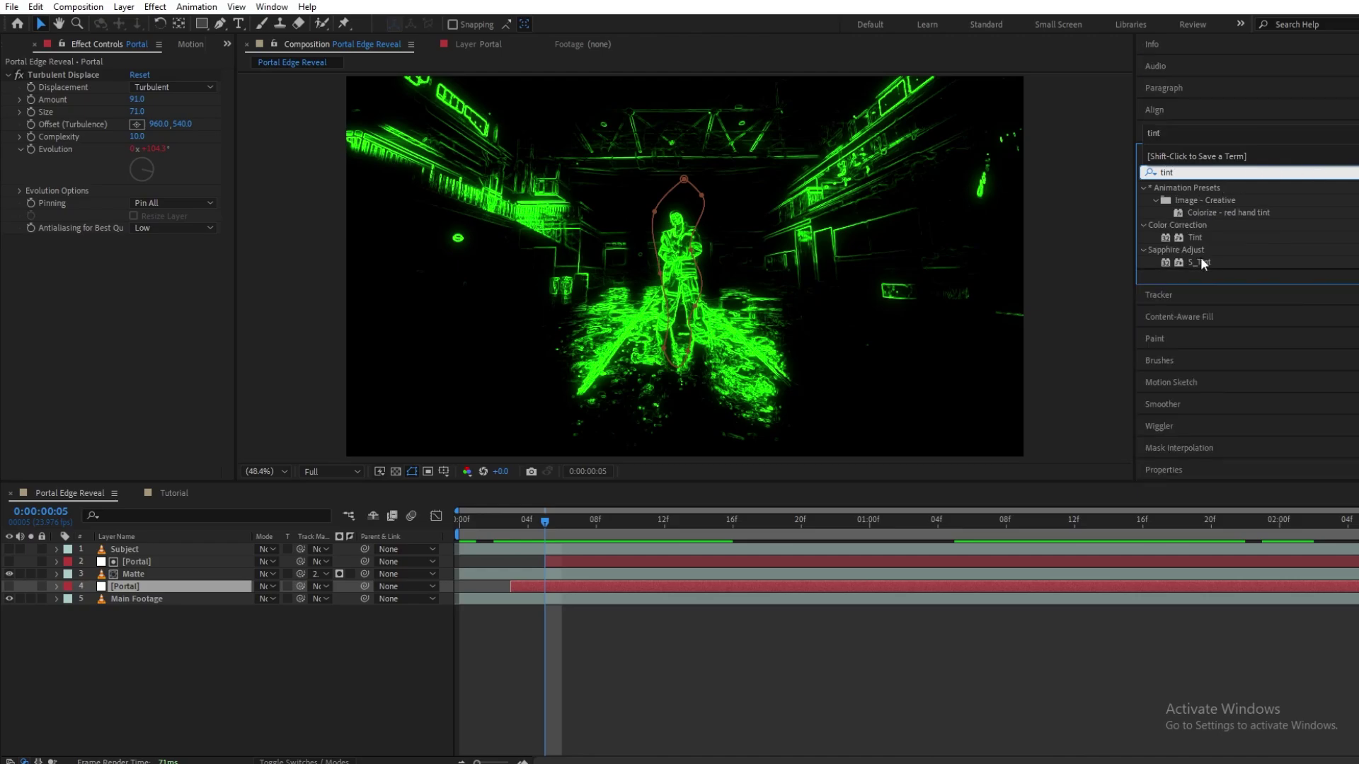
left_click_drag(1194, 237, 537, 584)
At frame 15, map white to red (FF0000) in the lower Portal layer's Tint effect.
left_click_drag(597, 516, 711, 528)
left_click(136, 265)
left_click_drag(233, 318, 315, 261)
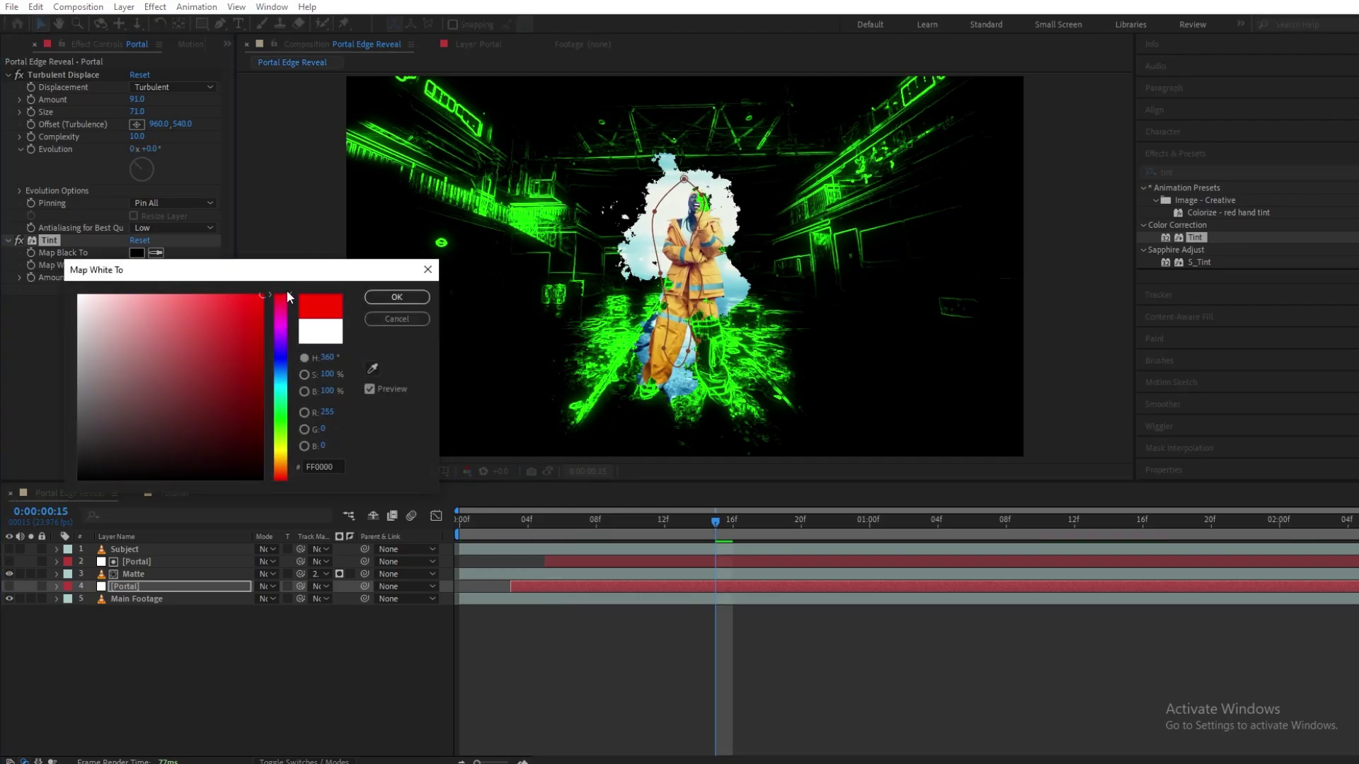
left_click(396, 296)
Make the lower Portal layer visible and shift it to start at frame 4.
left_click(9, 587)
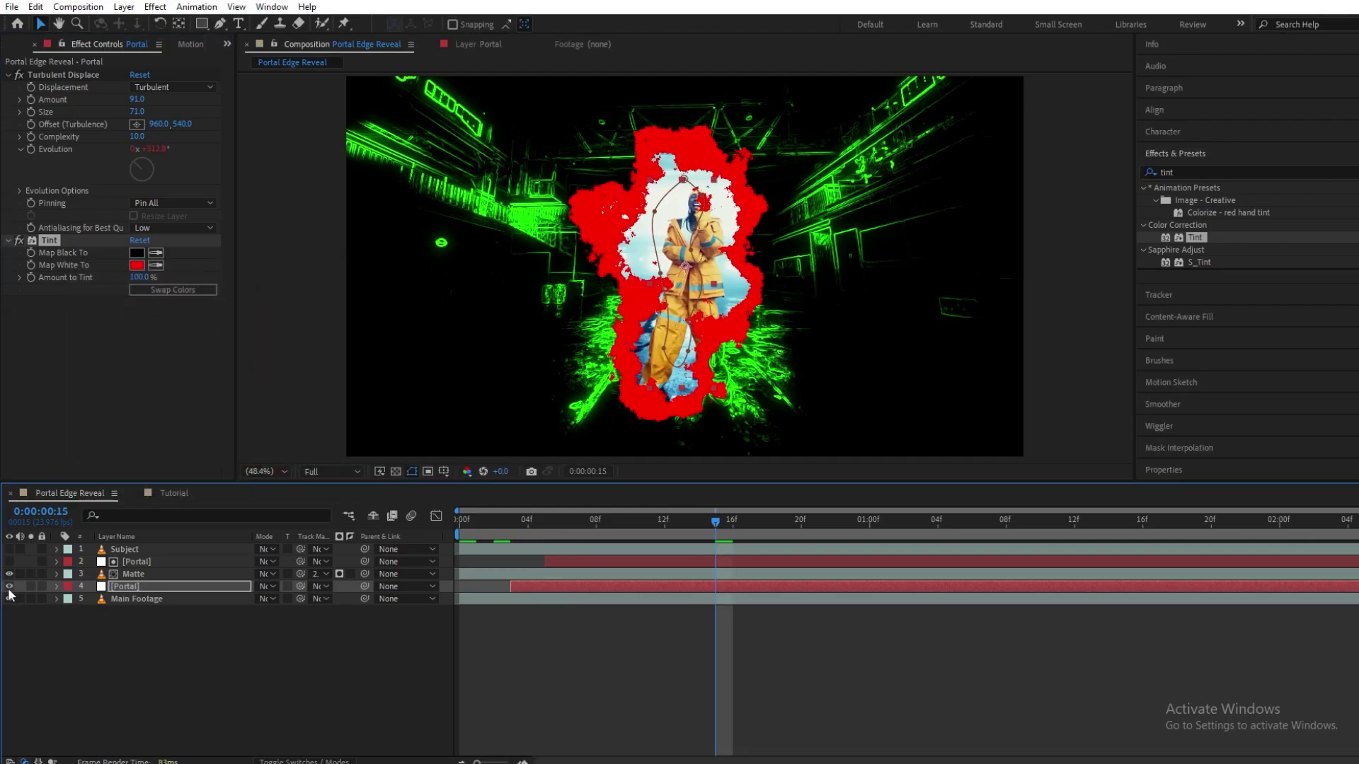
left_click_drag(553, 588, 570, 587)
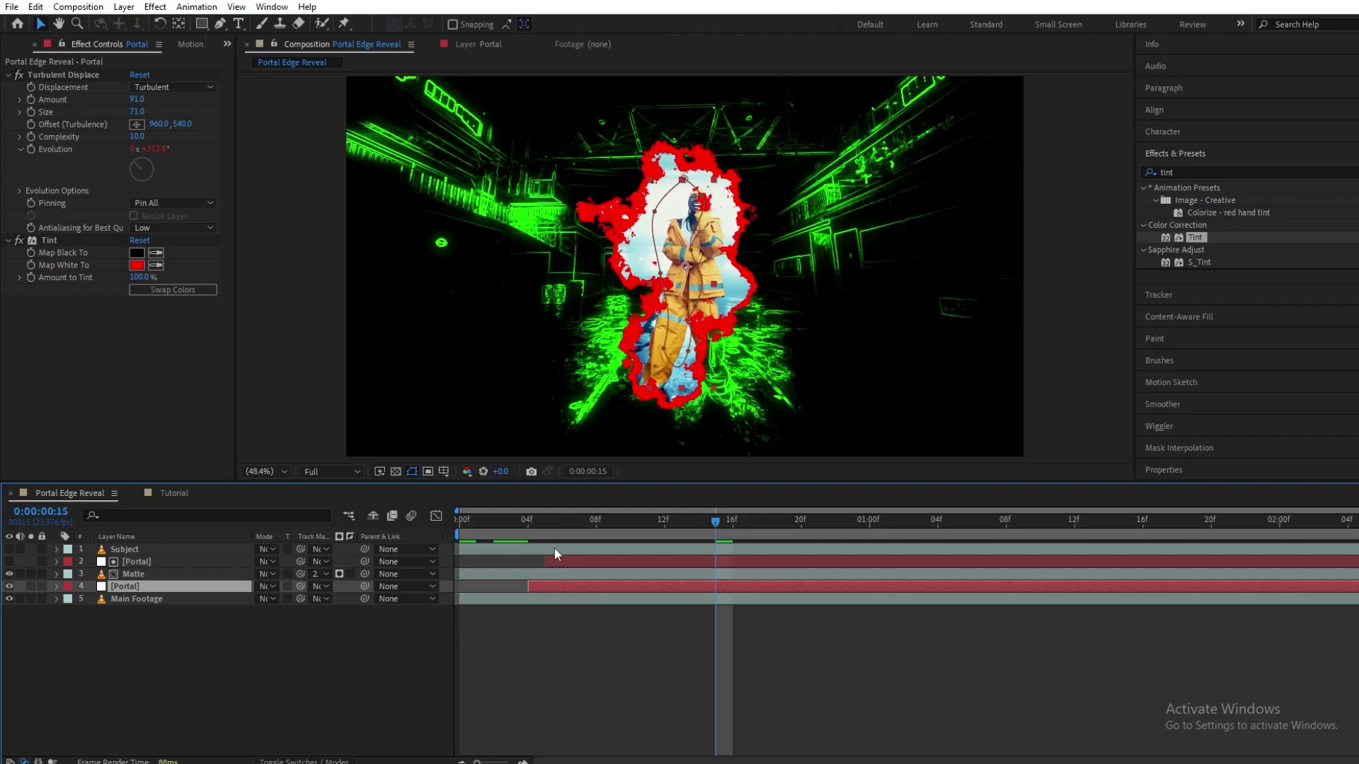
Map white to yellow (FFEA00) in the lower Portal layer's Tint effect and preview the reveal.
left_click(137, 265)
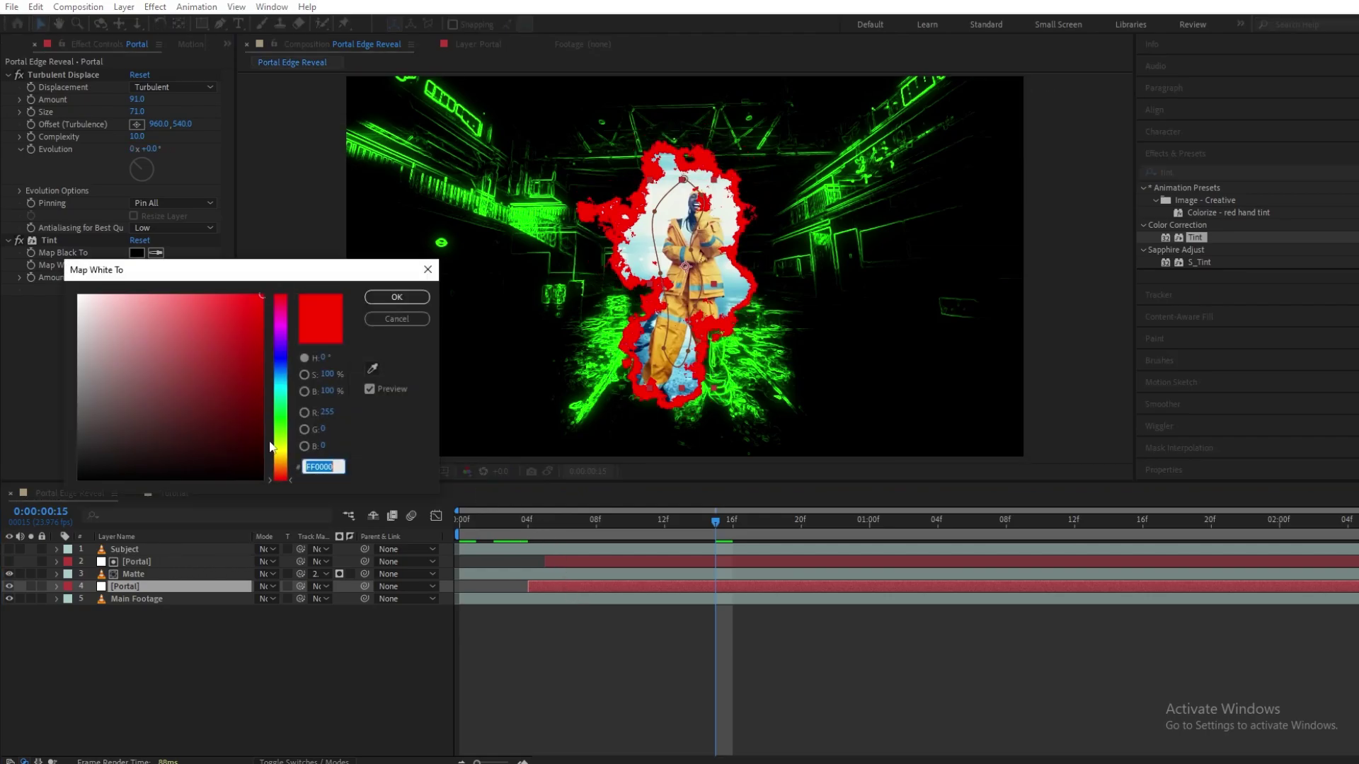
left_click_drag(281, 473, 282, 455)
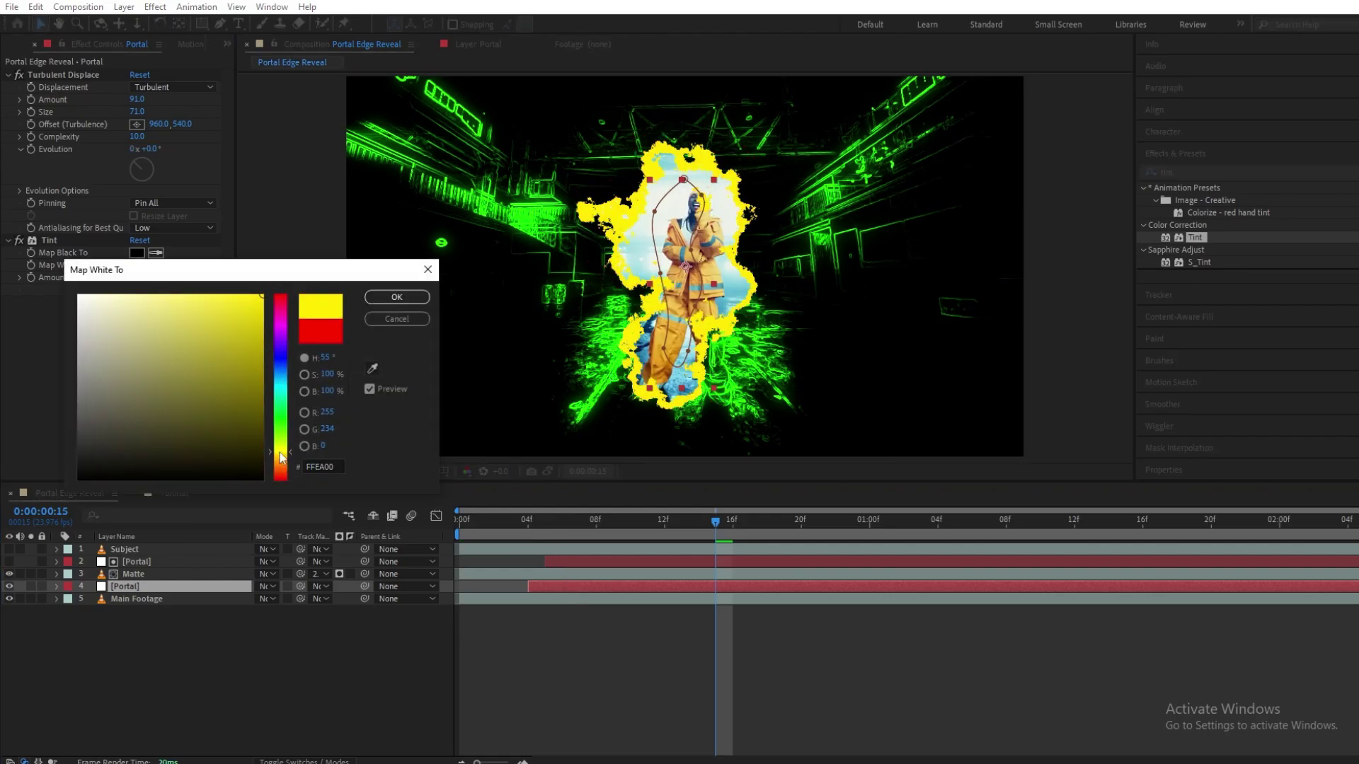
left_click(396, 297)
key("space")
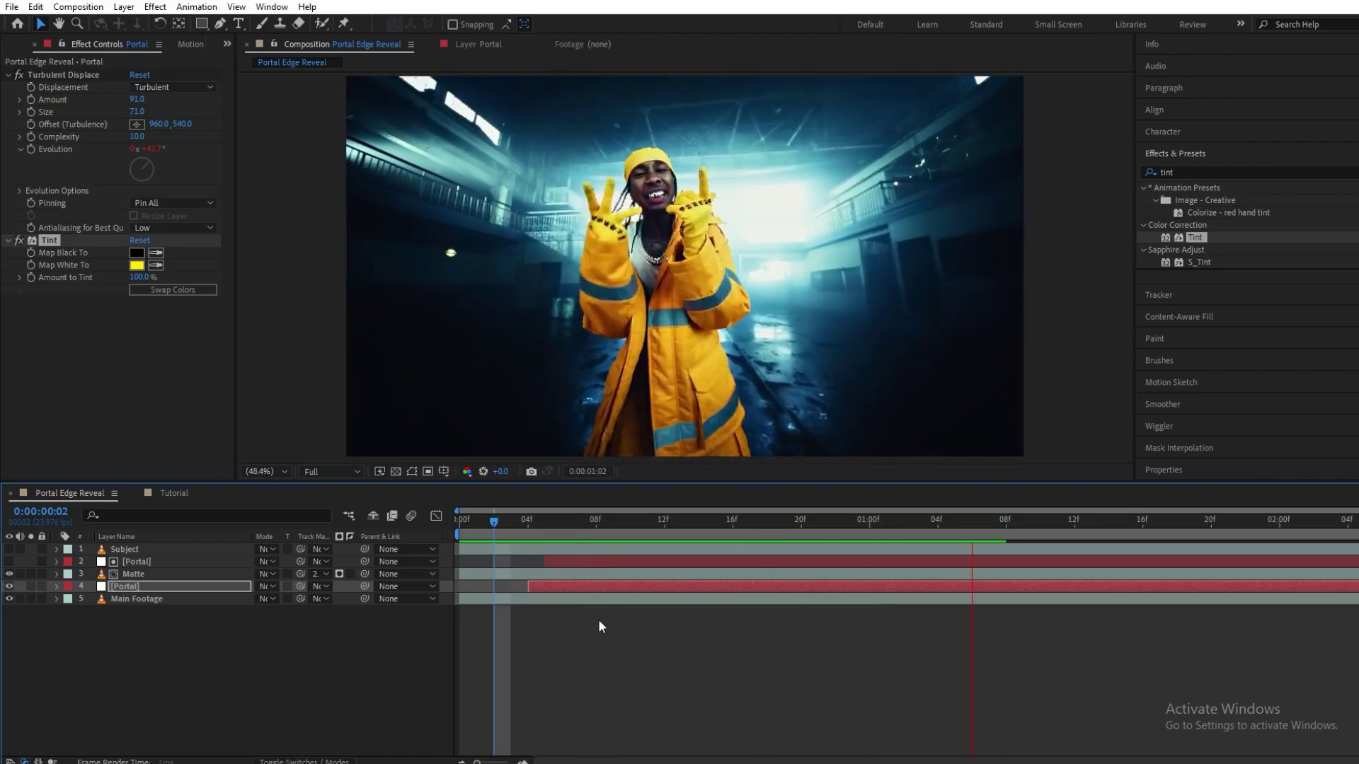
Shift both Portal layers three frames later, so the upper starts at frame 8 and the lower at frame 7.
left_click(562, 563)
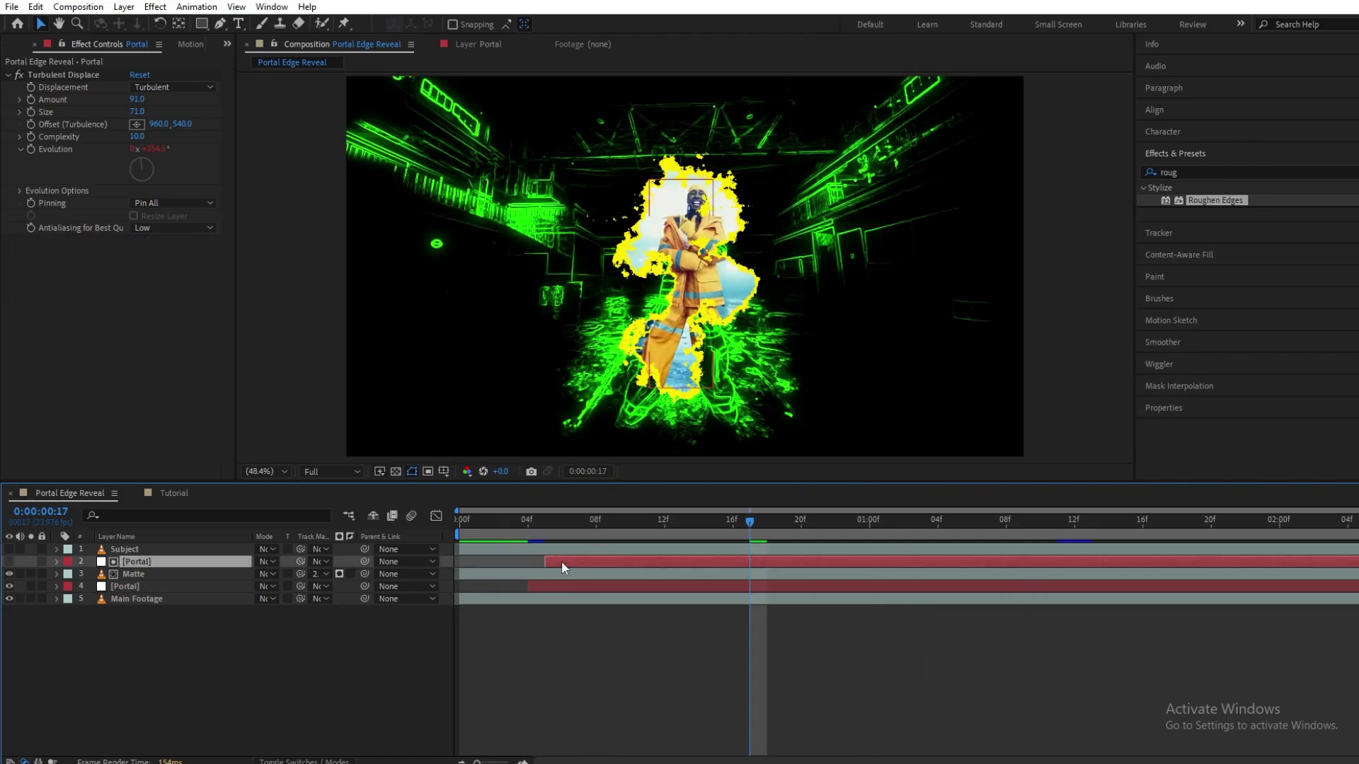
left_click(562, 585, "ctrl")
left_click_drag(562, 584, 614, 584)
key("u")
key("u")
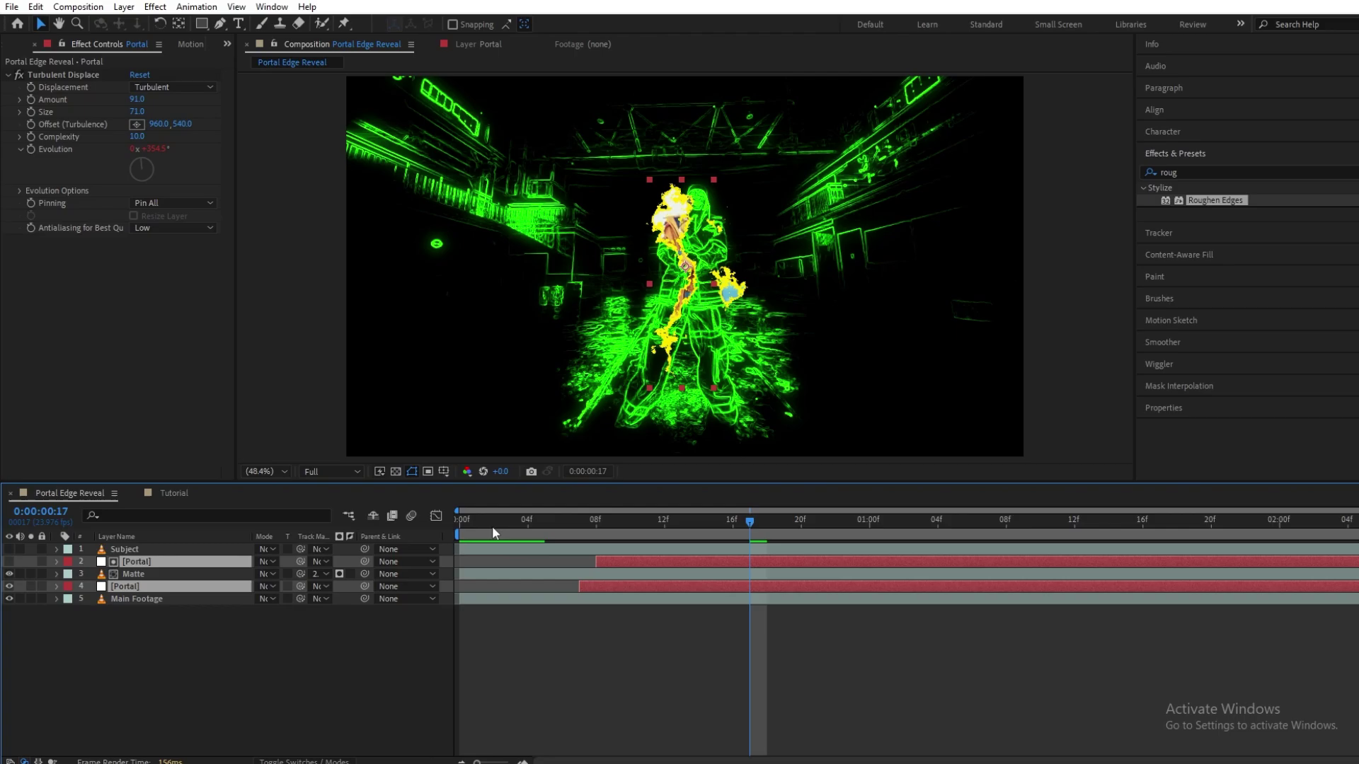
Make the Subject layer visible and keyframe its Position at 960, 540 on frames 0 and 4.
key("Home")
left_click(478, 548)
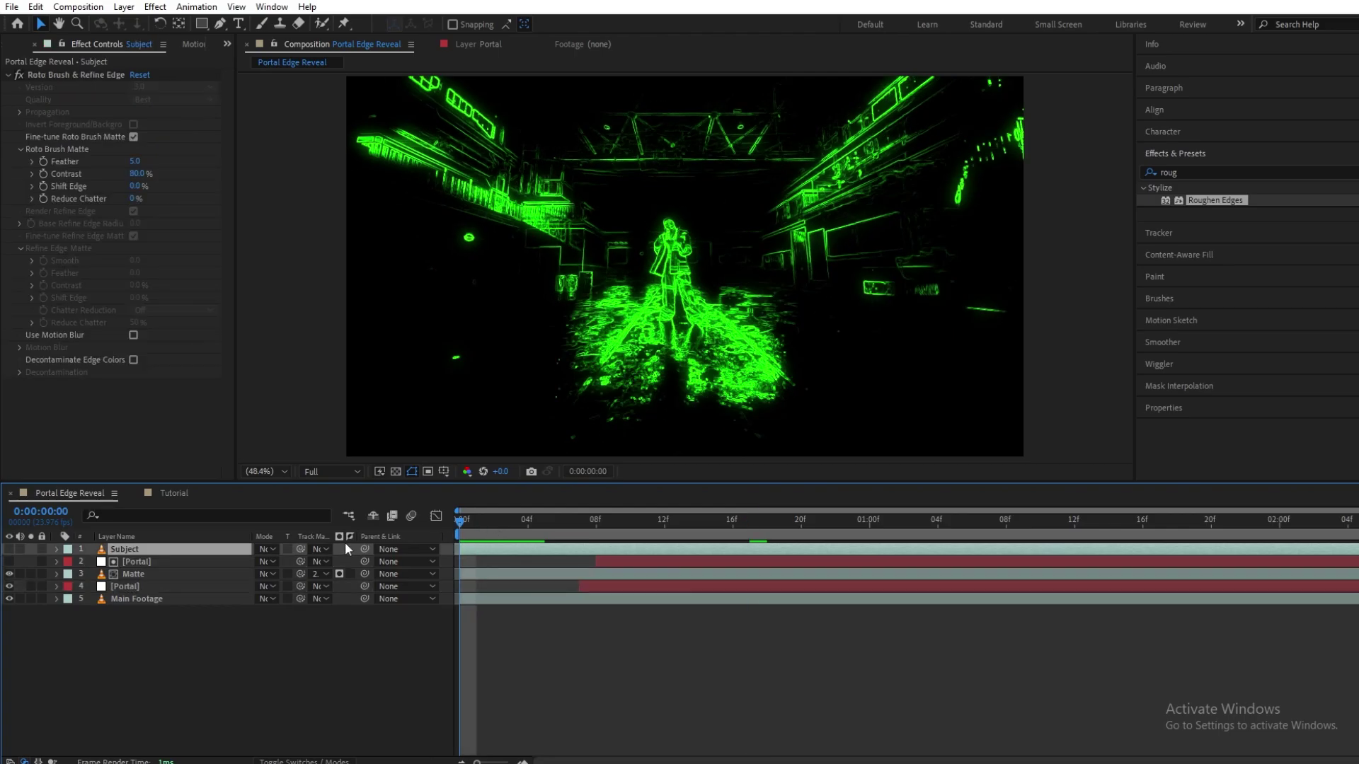
left_click(9, 549)
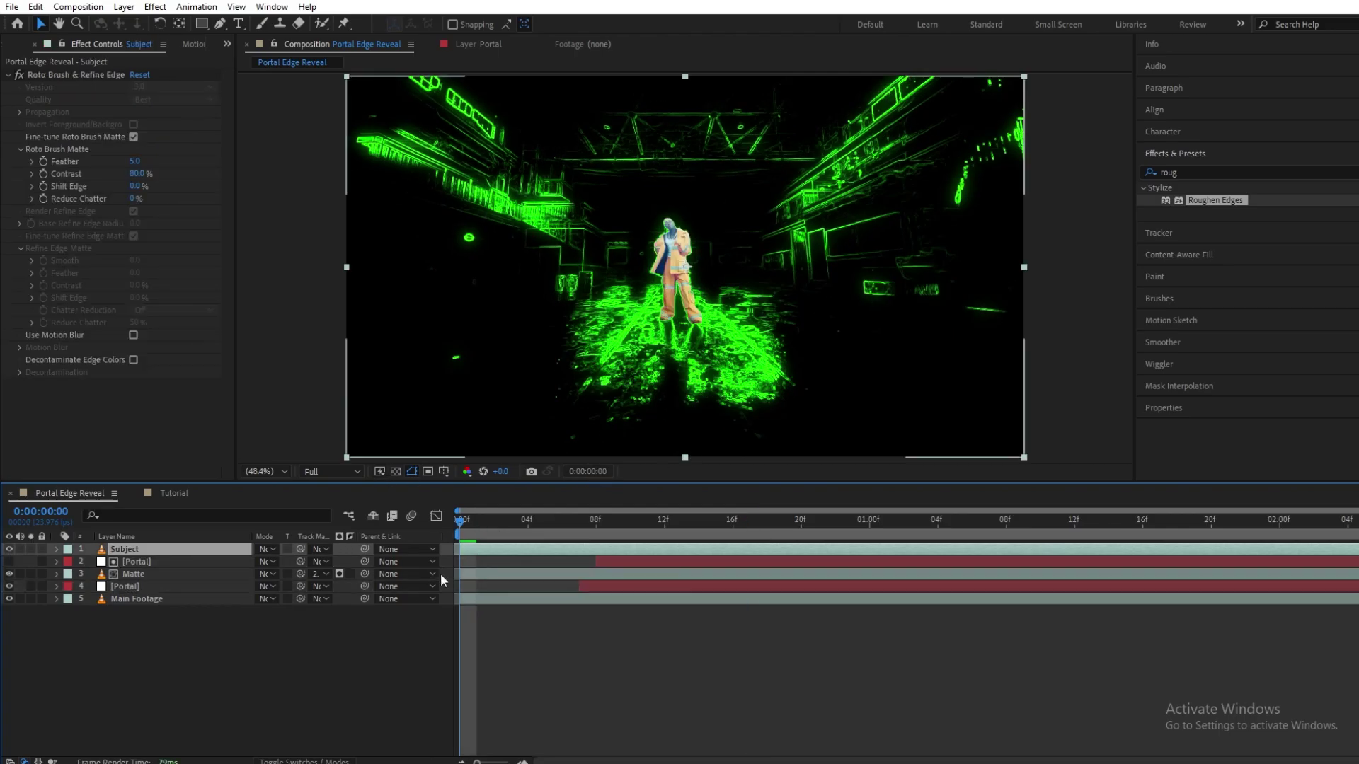
key("alt+shift+p")
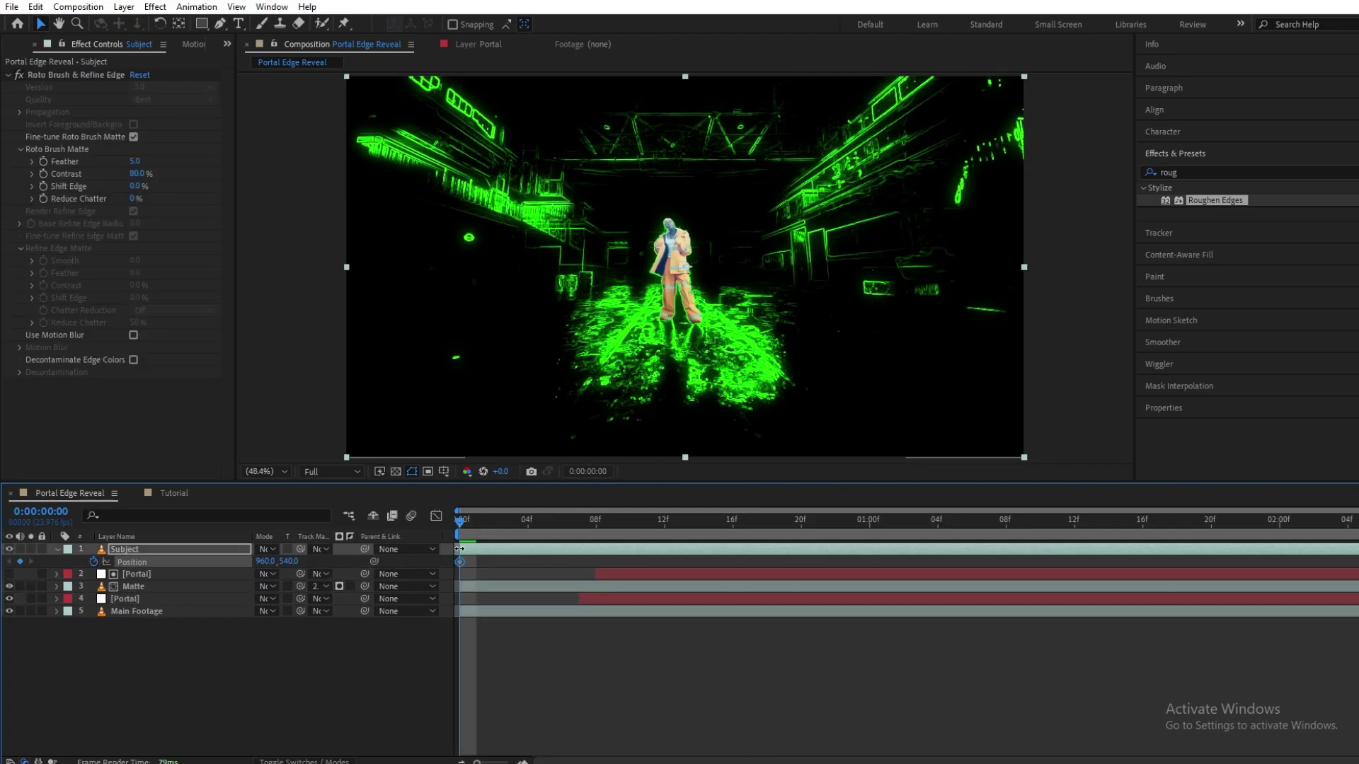
key("space")
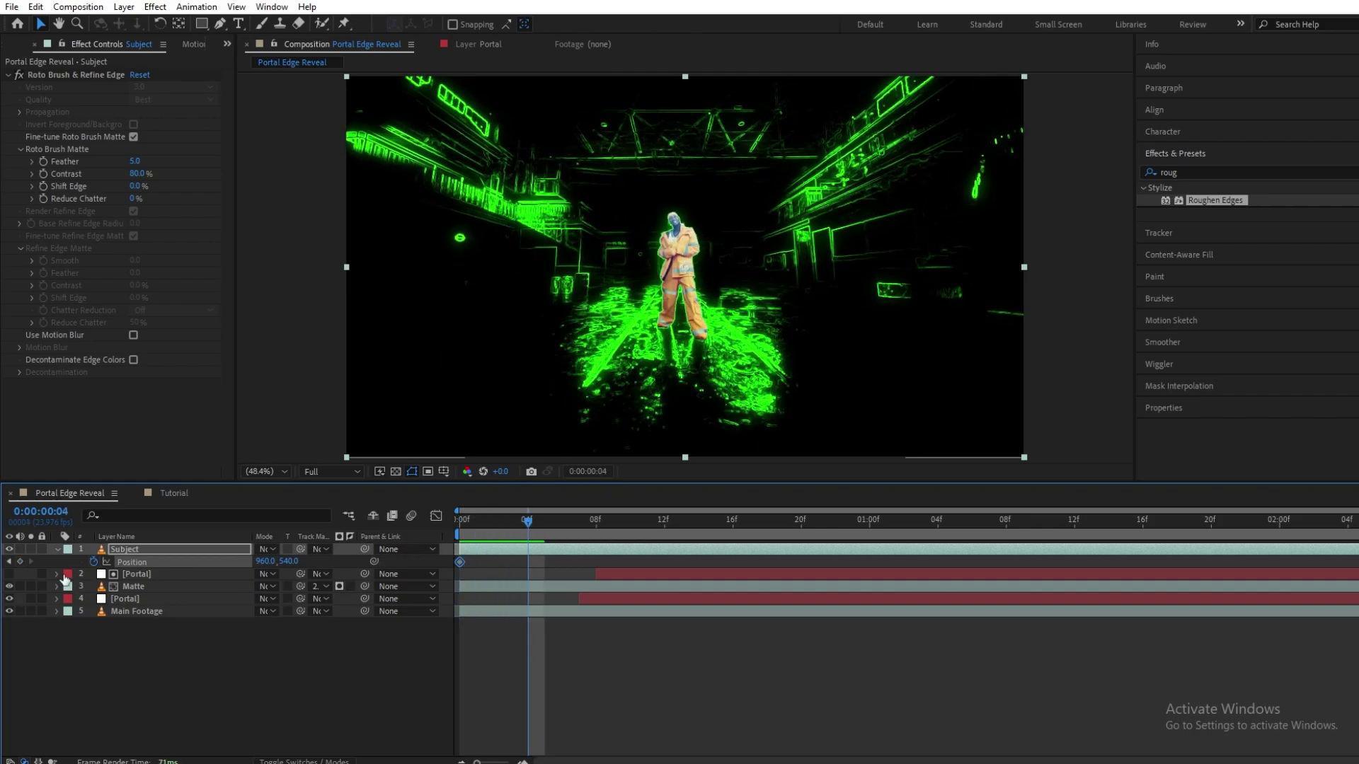
left_click(10, 562)
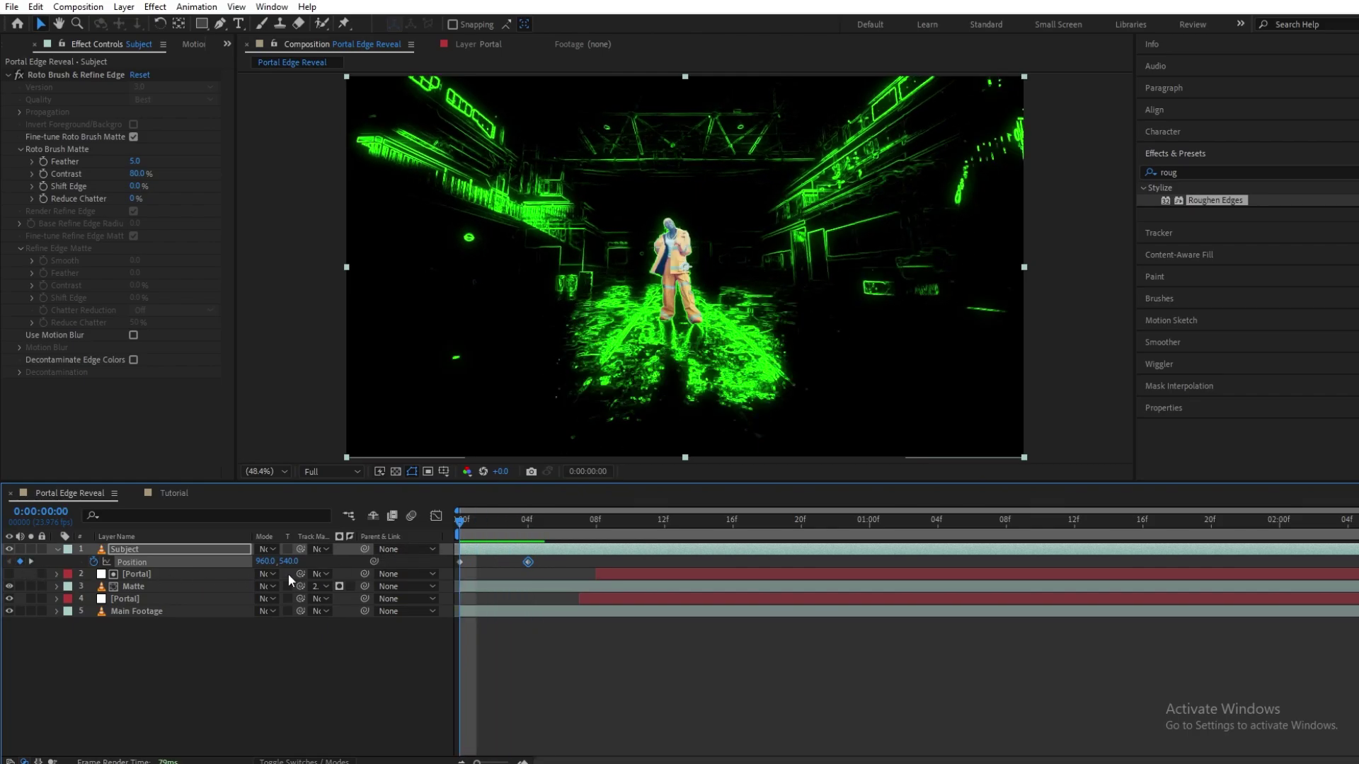
Animate the Subject dropping in from Position 960, -255 between frames 2 and 7 with motion blur enabled, and preview it.
left_click_drag(288, 564, 197, 569)
left_click(336, 759)
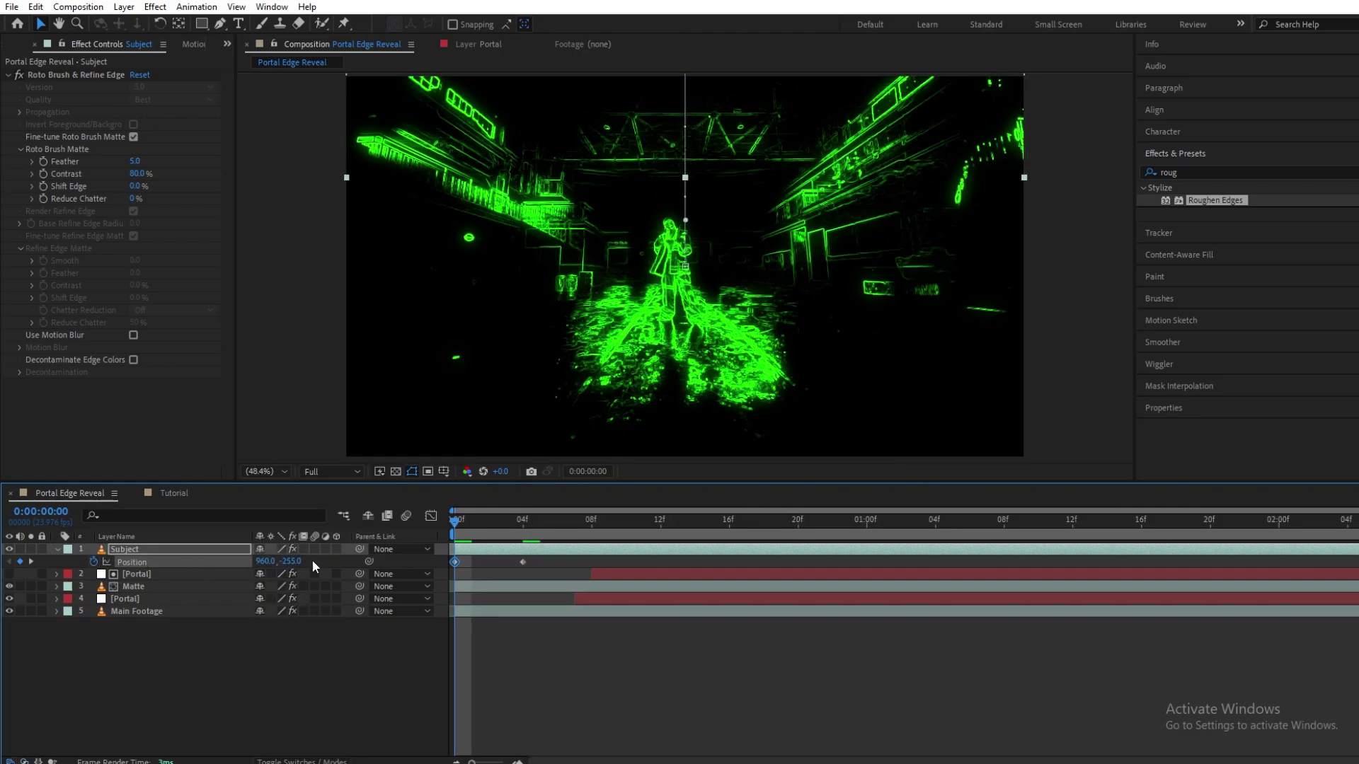
key("space")
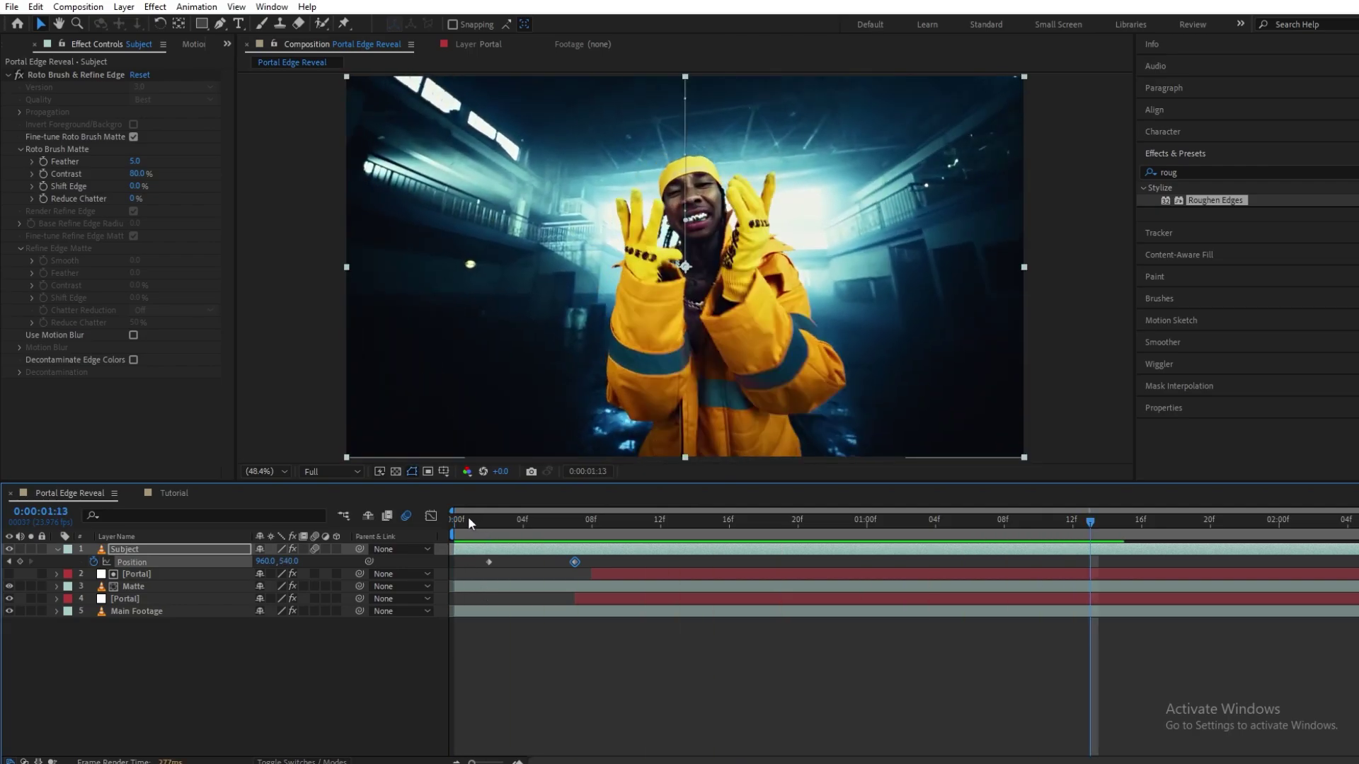
left_click(462, 524)
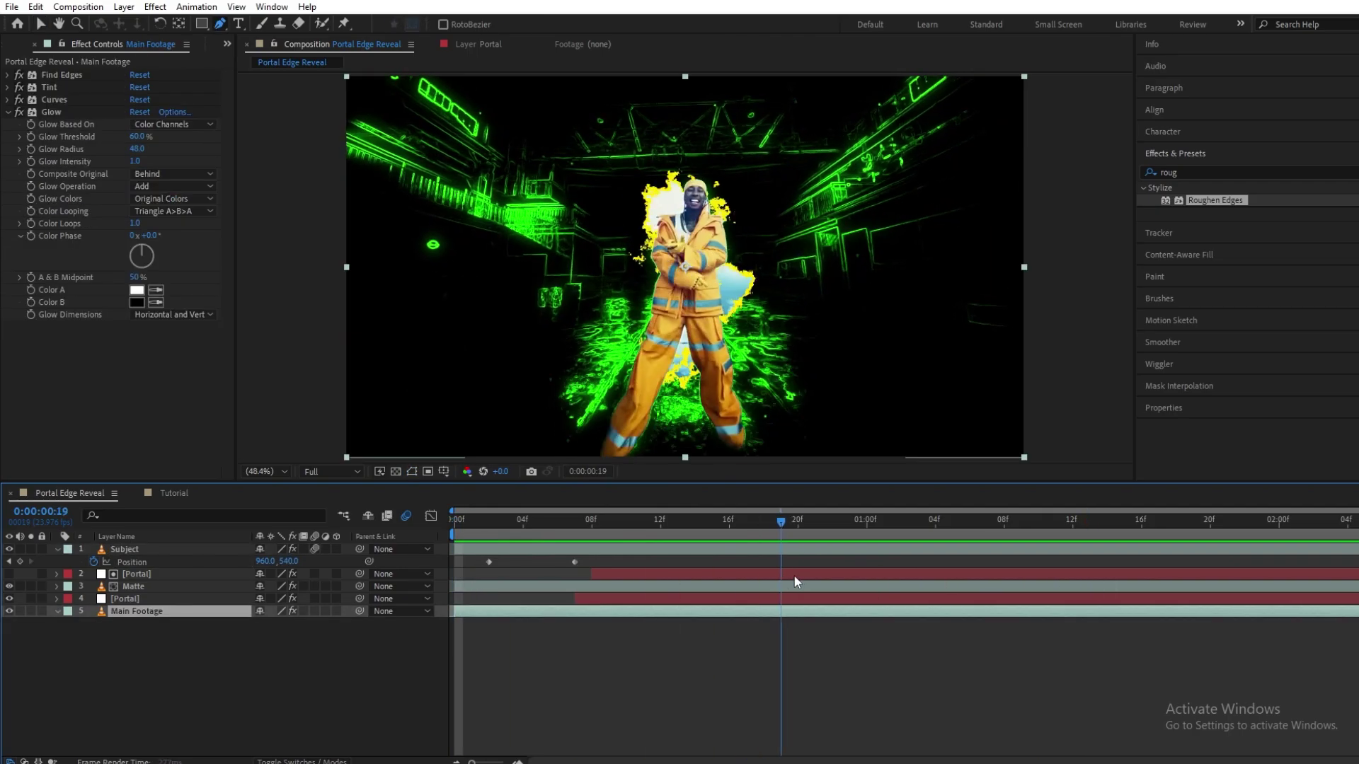
key("space")
Apply the Stylize Glow effect to the lower Portal layer and set its Glow Radius to 83.
left_click(791, 575)
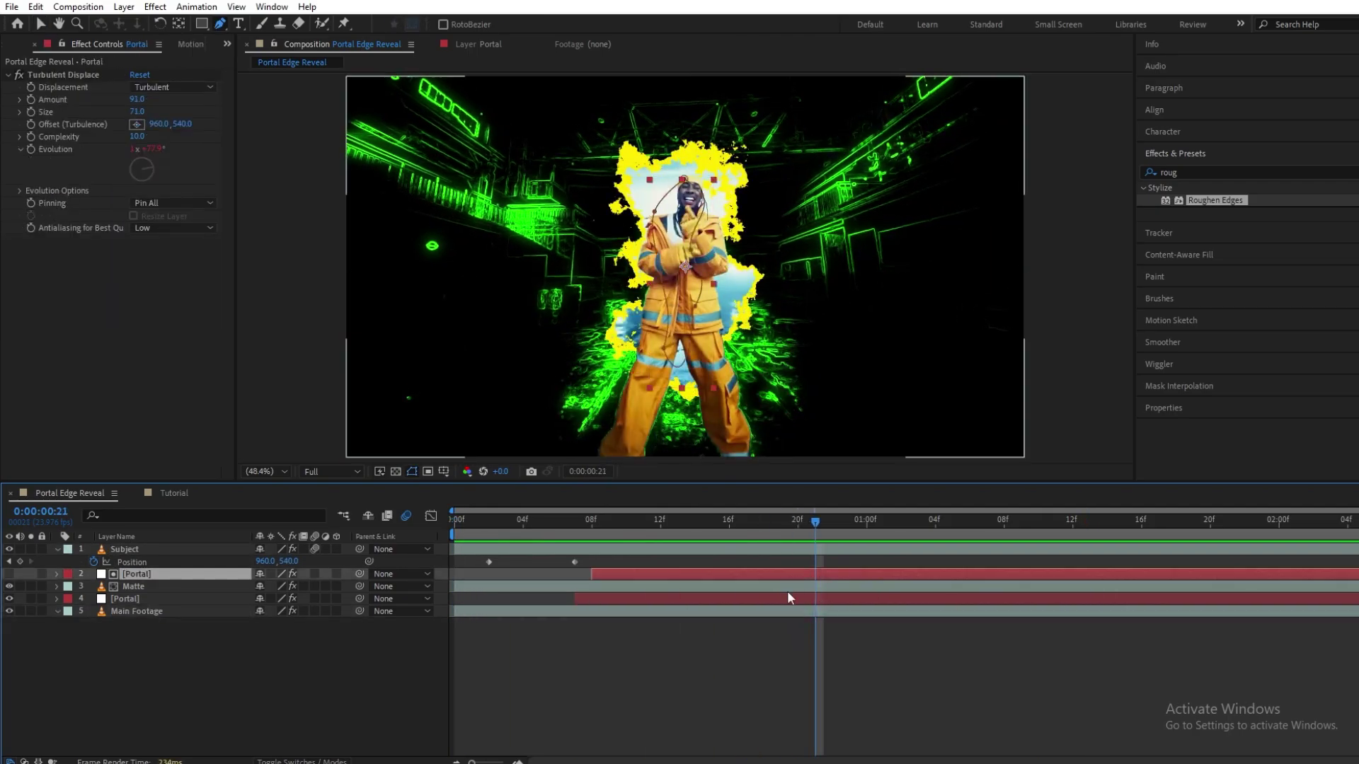
left_click(789, 596)
left_click(1347, 172)
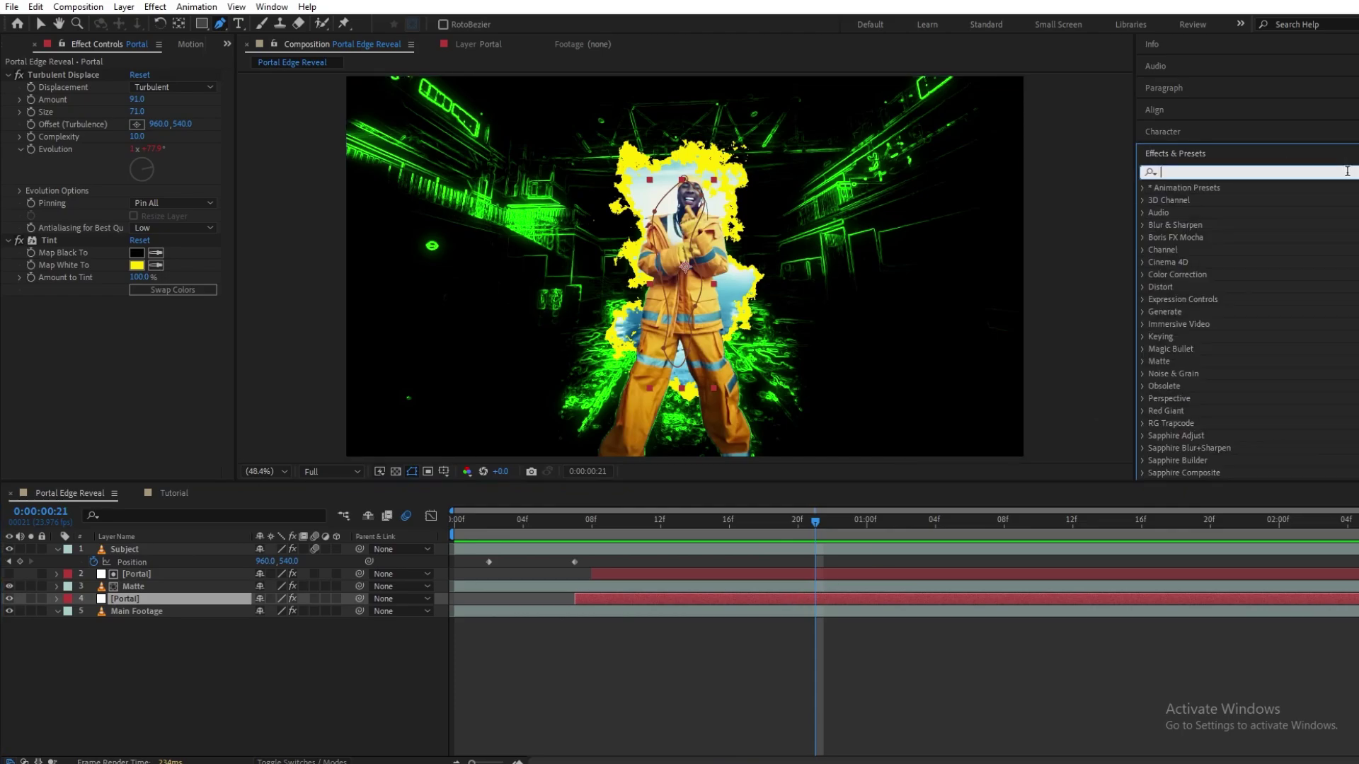
type("glo")
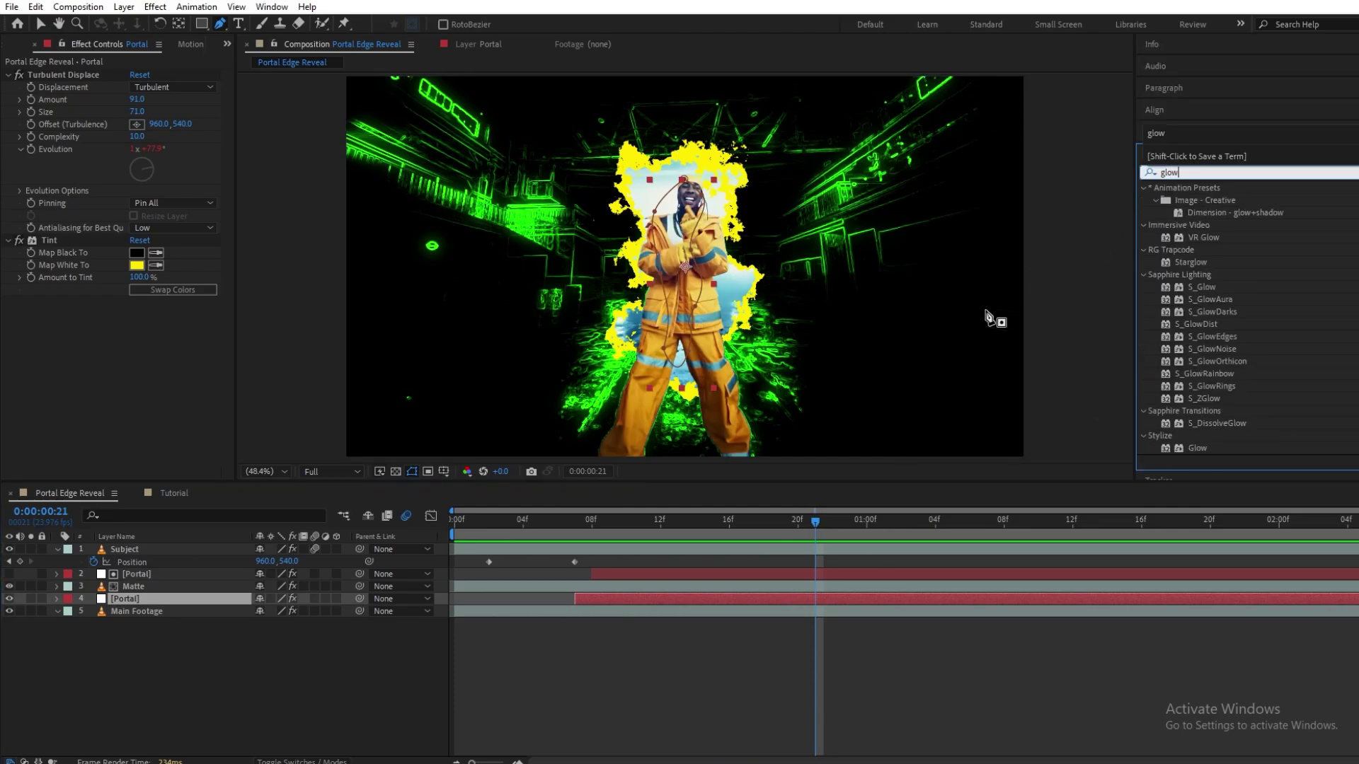
type("w")
left_click_drag(1212, 452, 796, 600)
key("v")
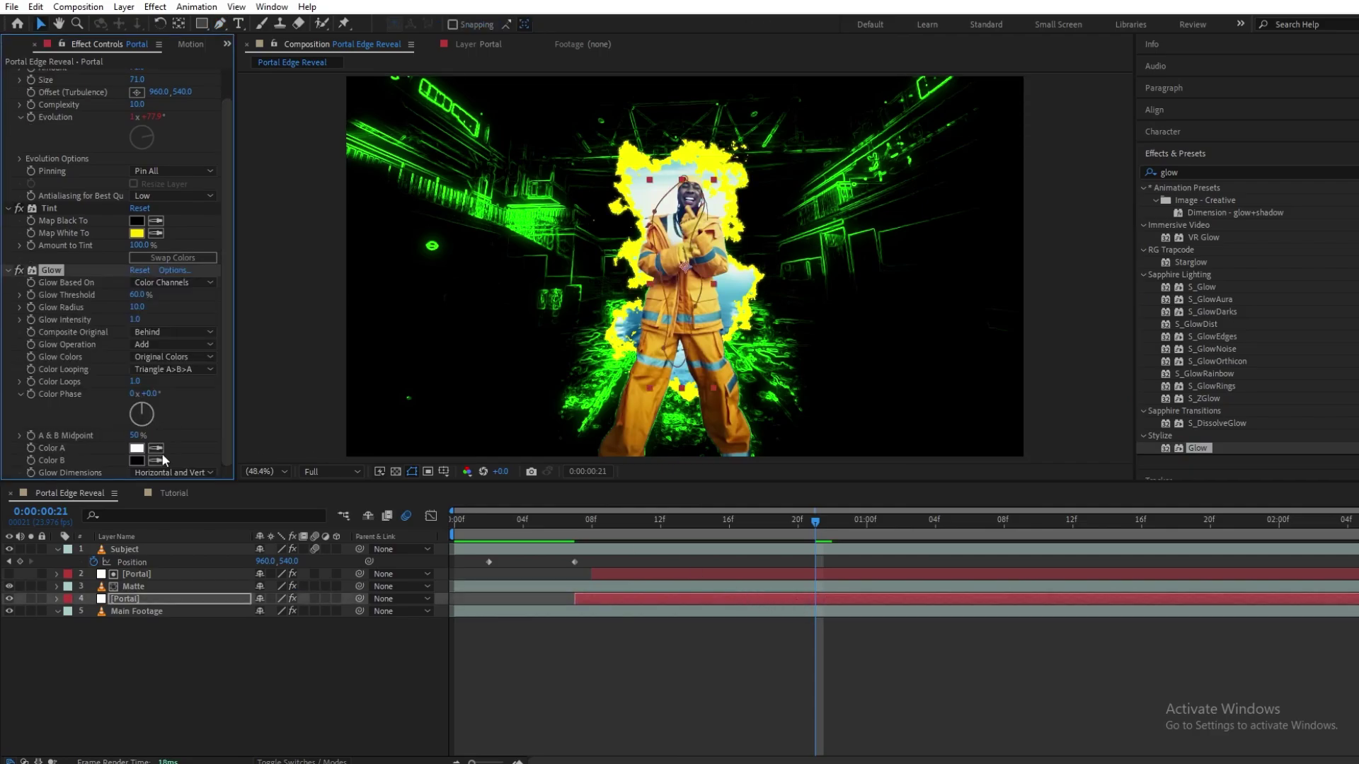
mouse_move(137, 310)
left_mouse_down()
mouse_move(184, 305)
mouse_move(96, 292)
mouse_move(133, 294)
left_mouse_up()
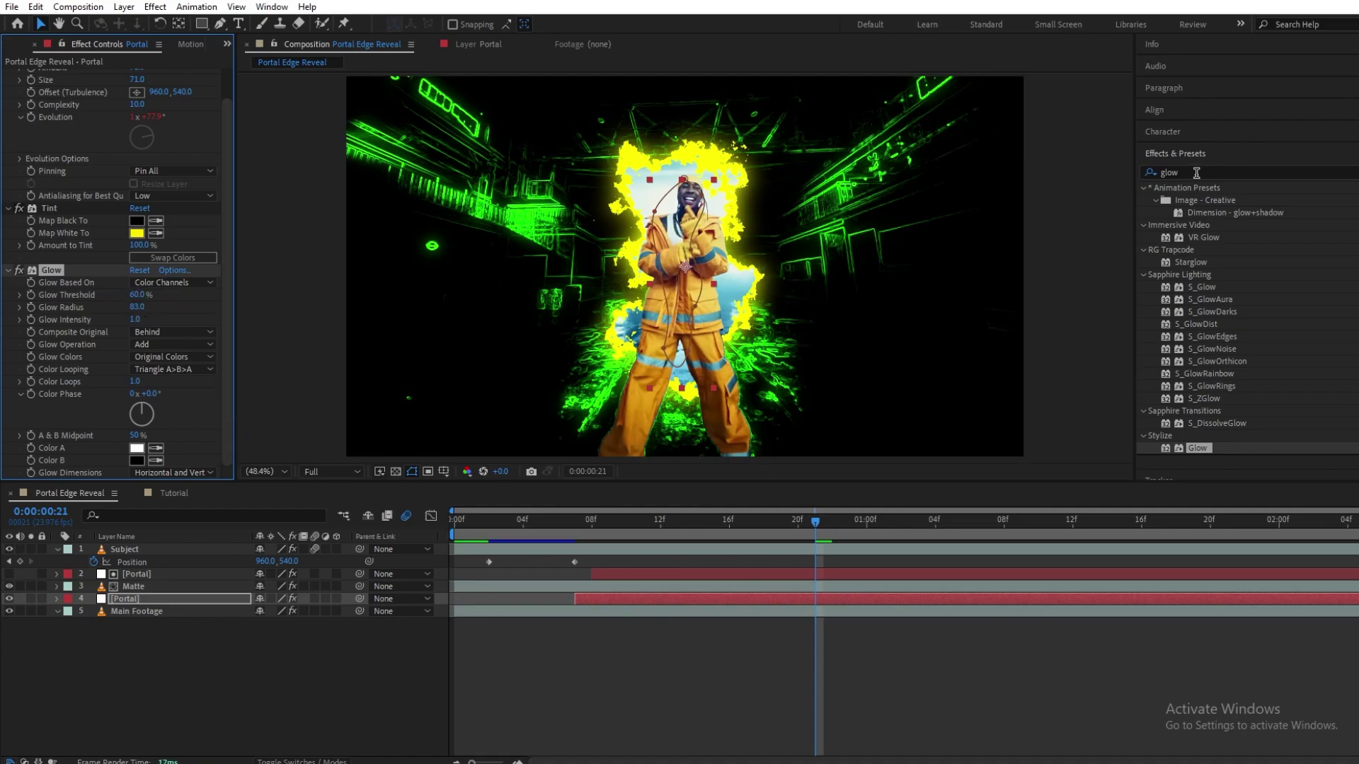
Find the CC Glass effect and apply it to the lower Portal layer.
double_click(1195, 173)
type("cc gl")
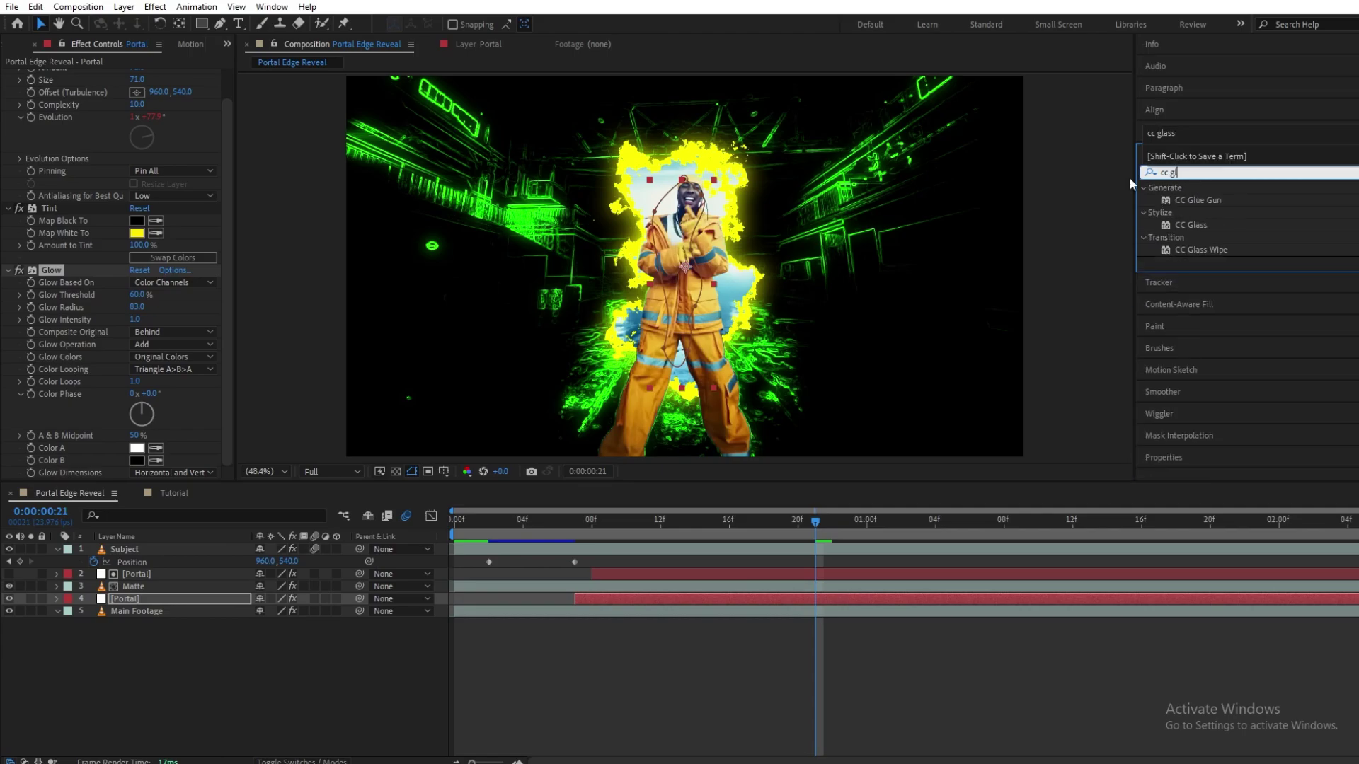
type("ass")
left_click_drag(1196, 201, 691, 599)
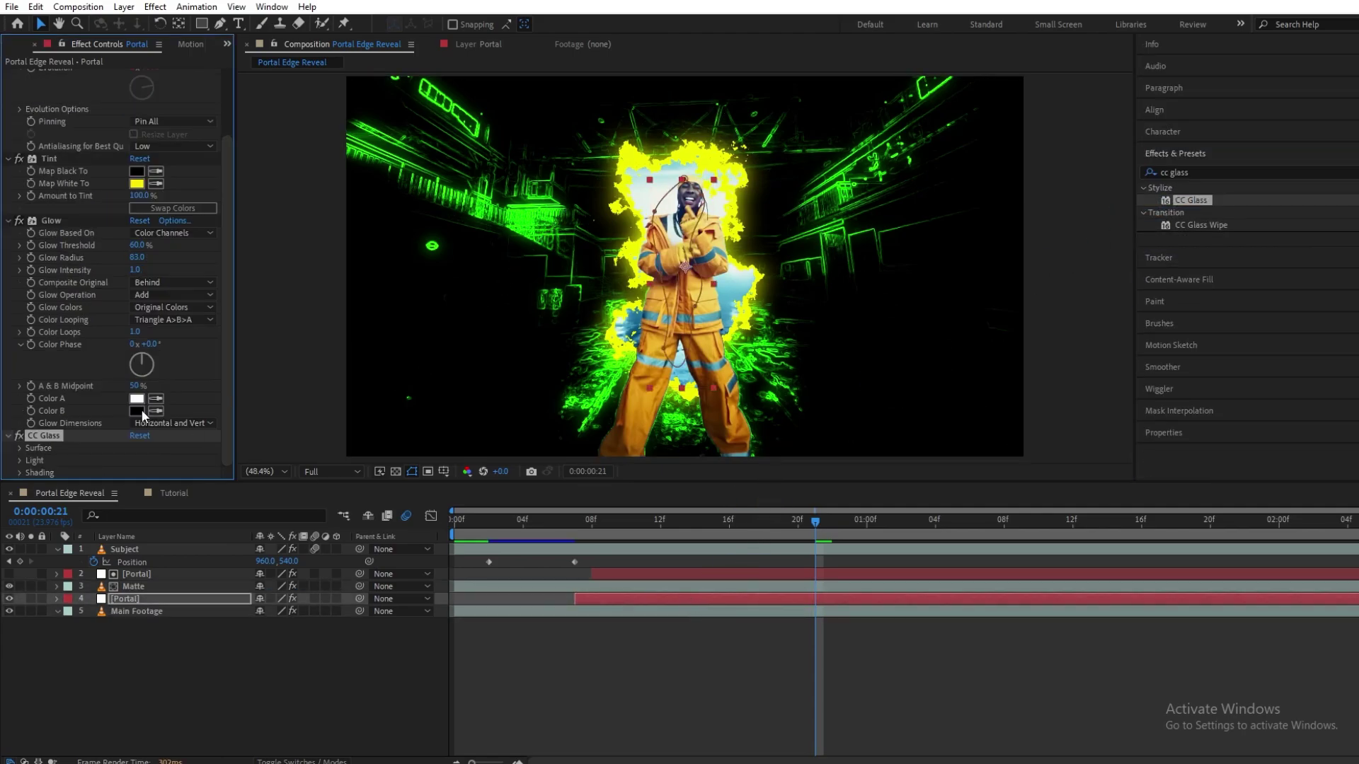
Set CC Glass's Bump Map to Main Footage, with Softness 0.7, Height 100 and Displacement 150.
left_click(20, 447)
scroll(20, 446, "down", 1)
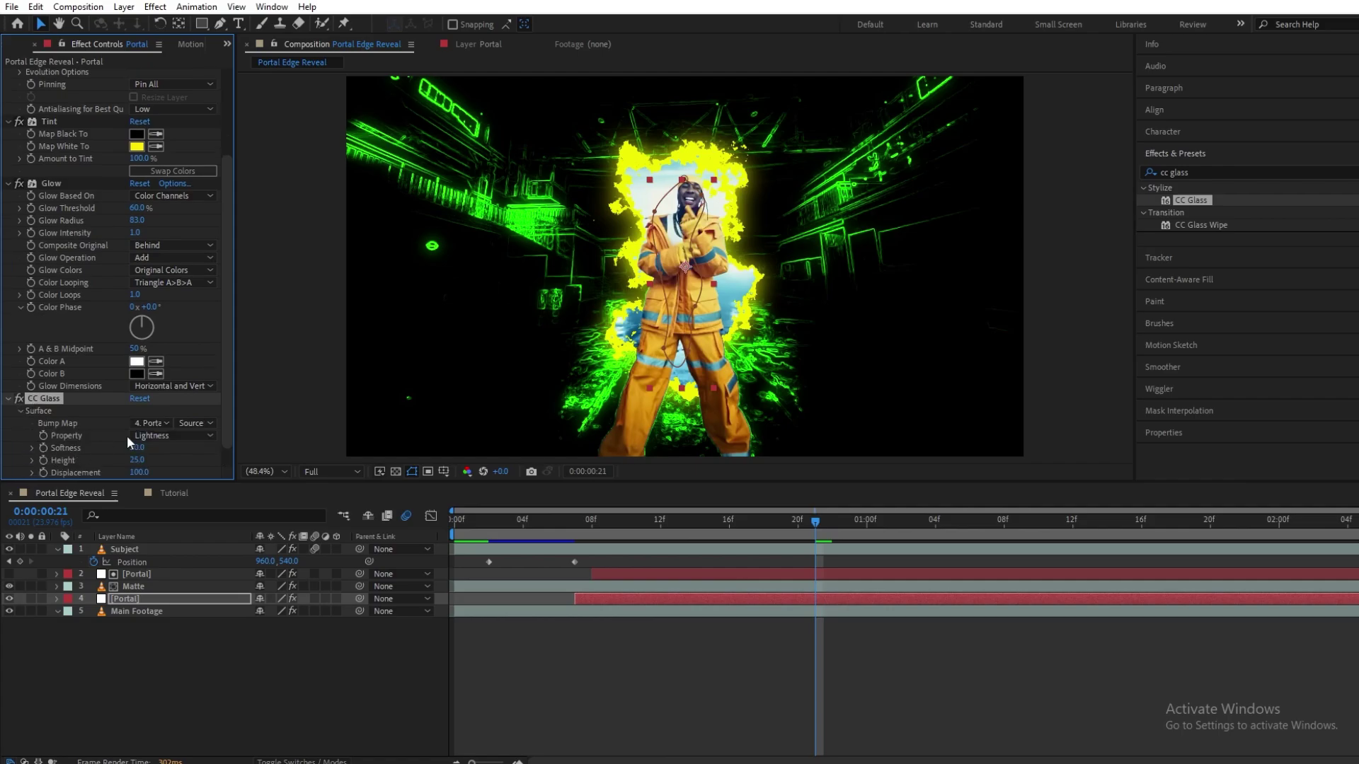
left_click(160, 423)
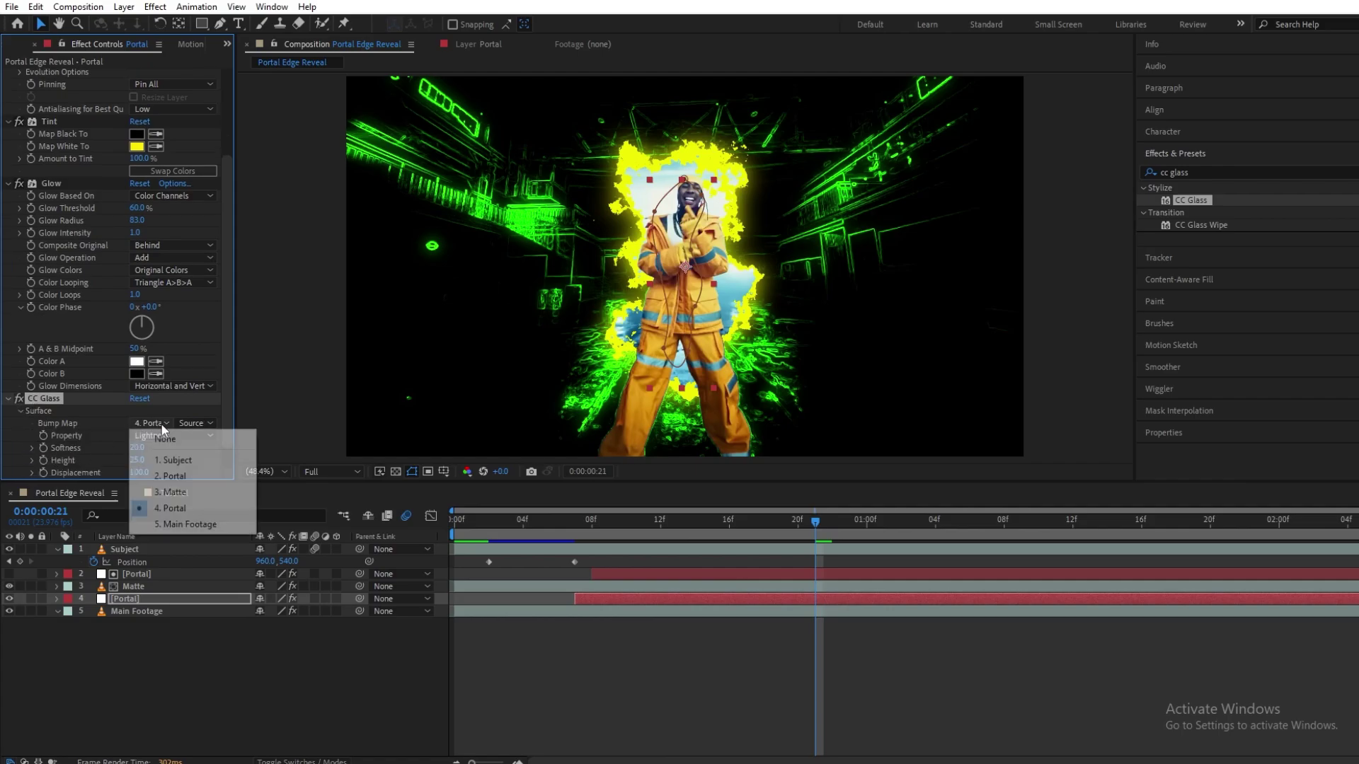
left_click(174, 530)
left_click_drag(139, 450, 11, 447)
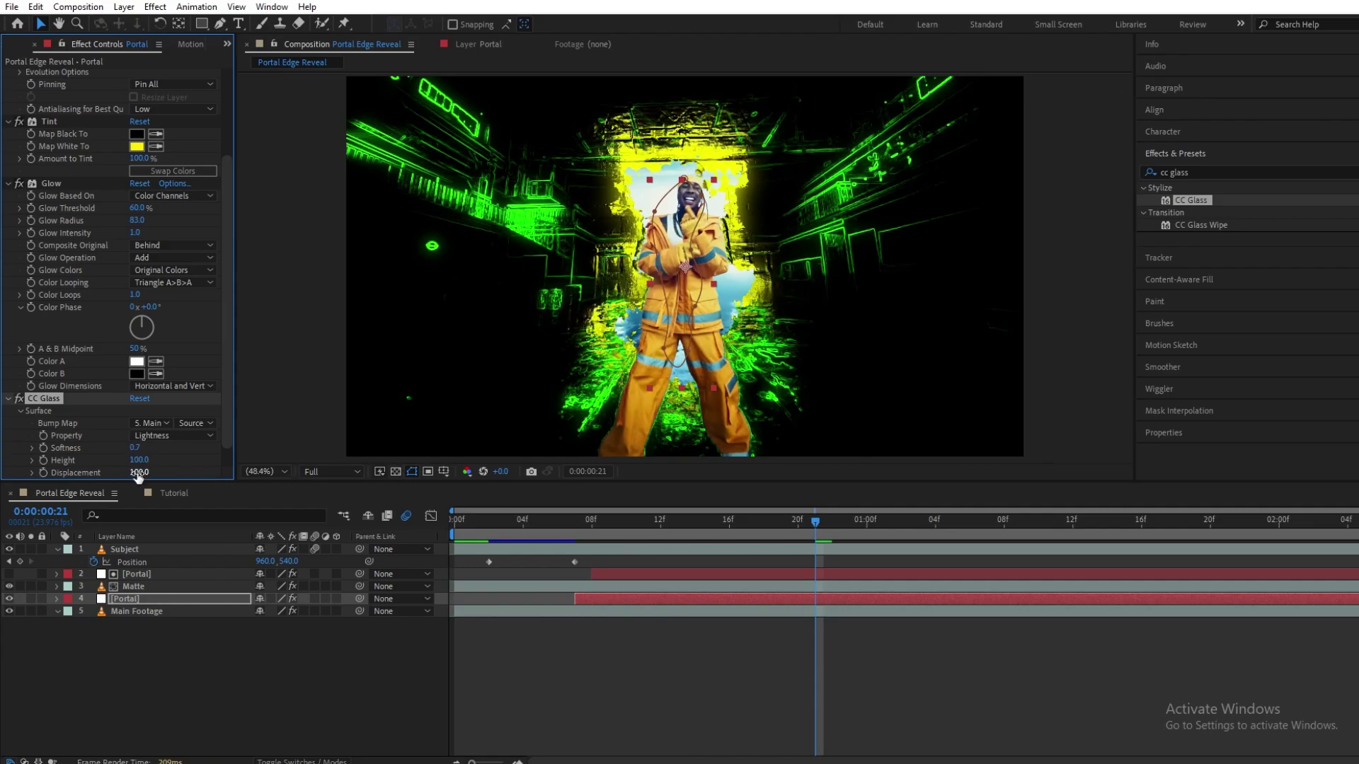
left_click_drag(138, 473, 191, 490)
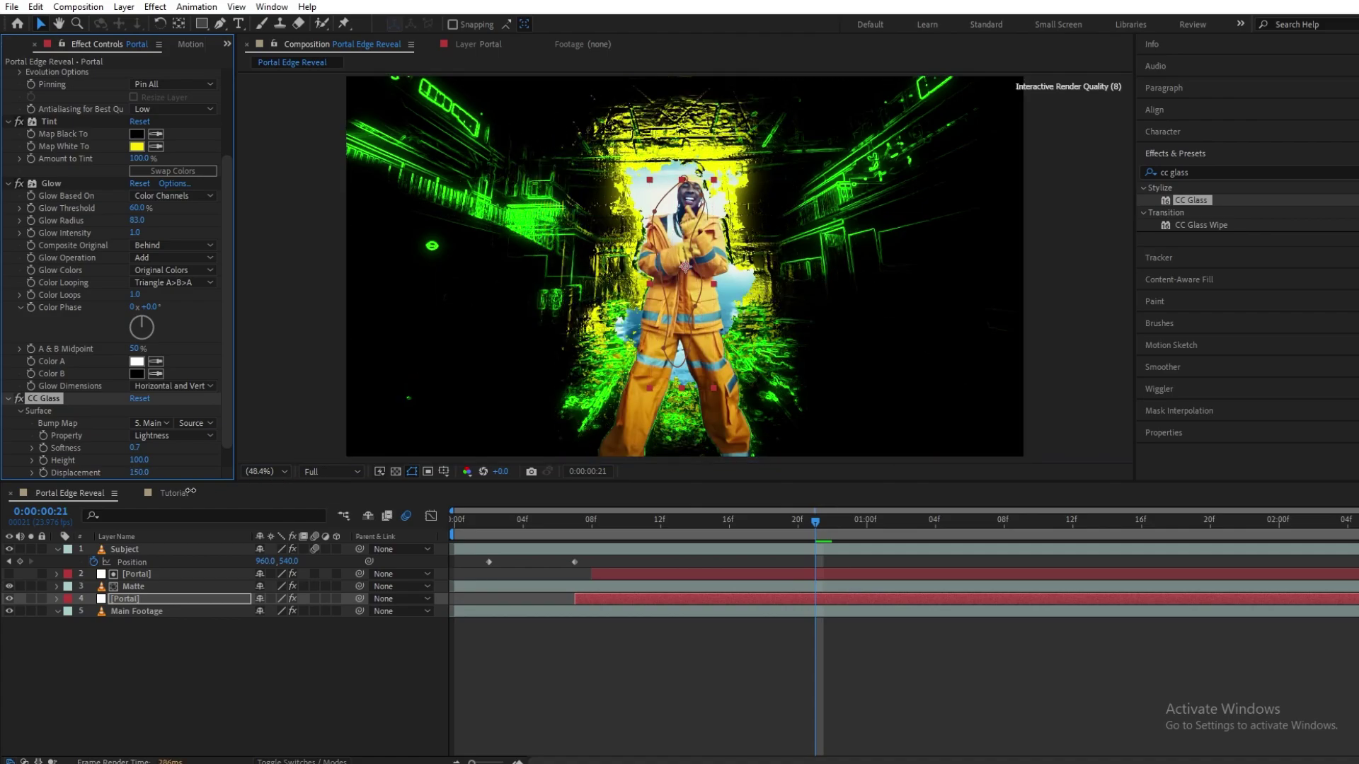